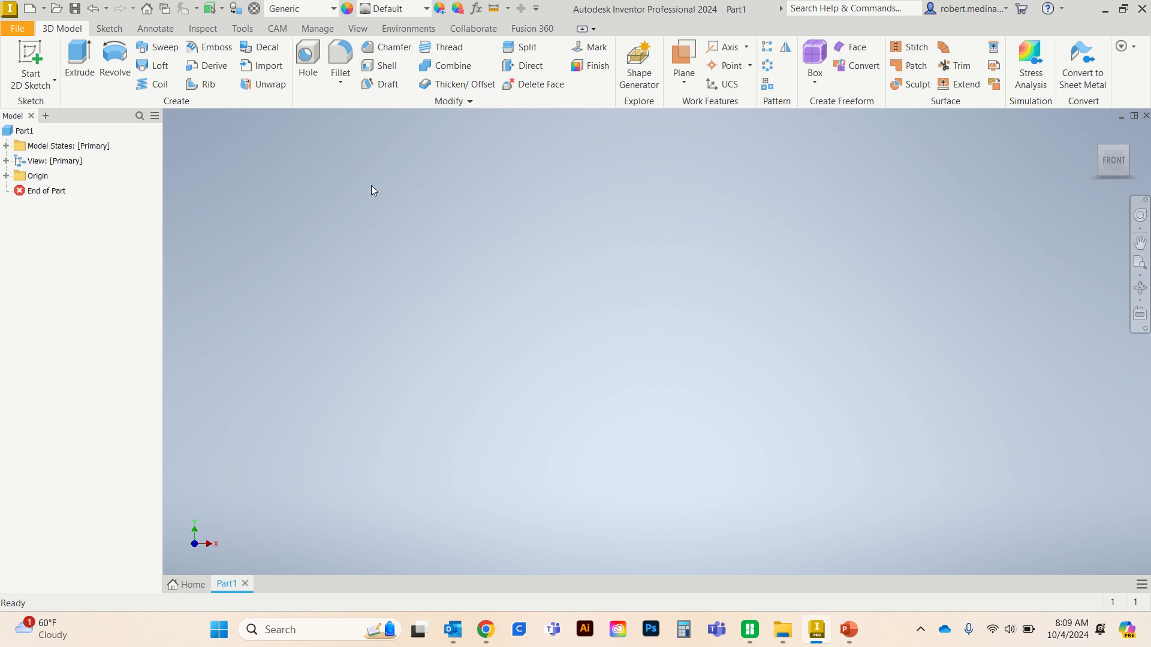
- Sketch a 3.1 in diameter circle centred on the origin on the XZ plane and finish the sketch
{"action": "left_click", "coordinate": [31, 60]}
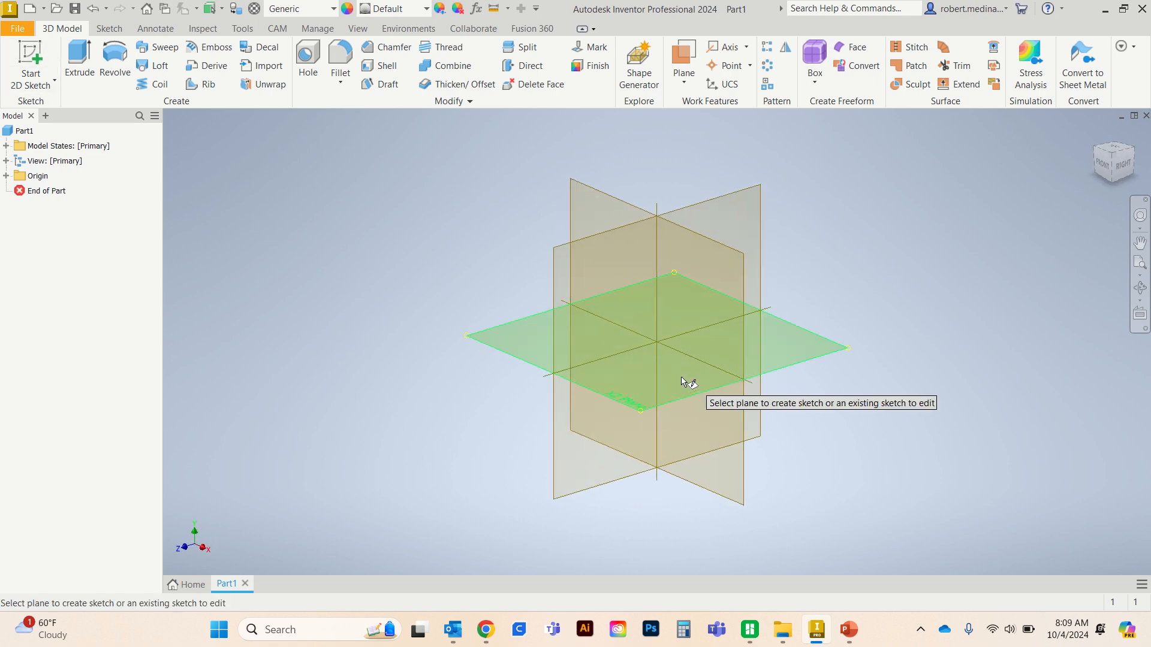
{"action": "left_click", "coordinate": [674, 381]}
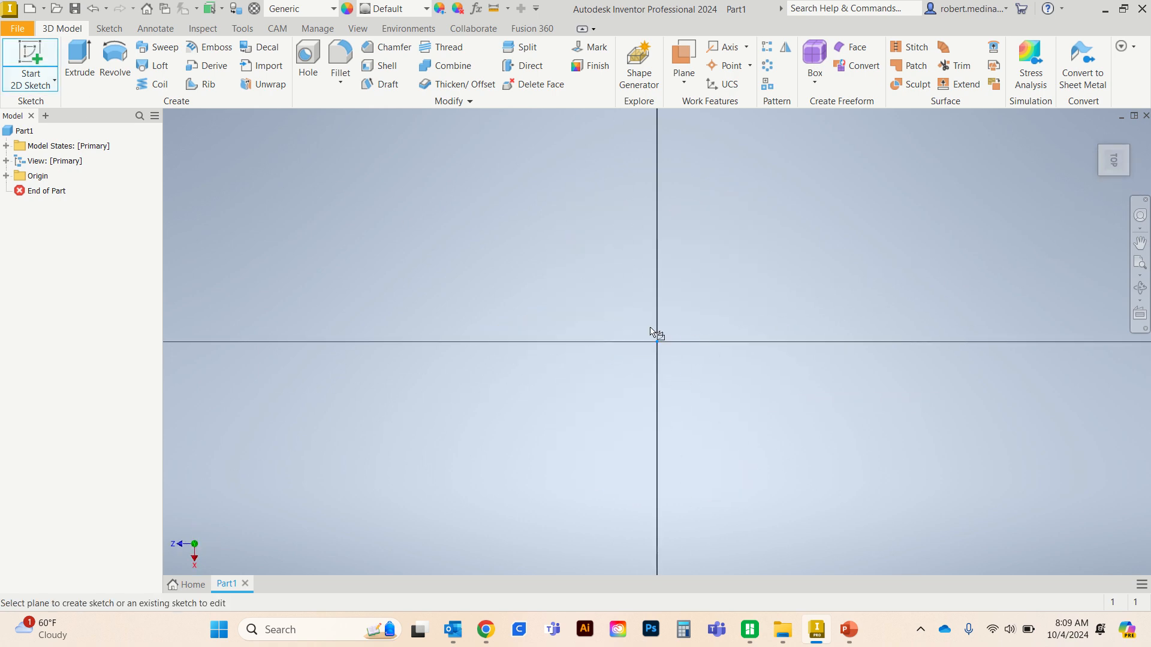
{"action": "left_click", "coordinate": [114, 60]}
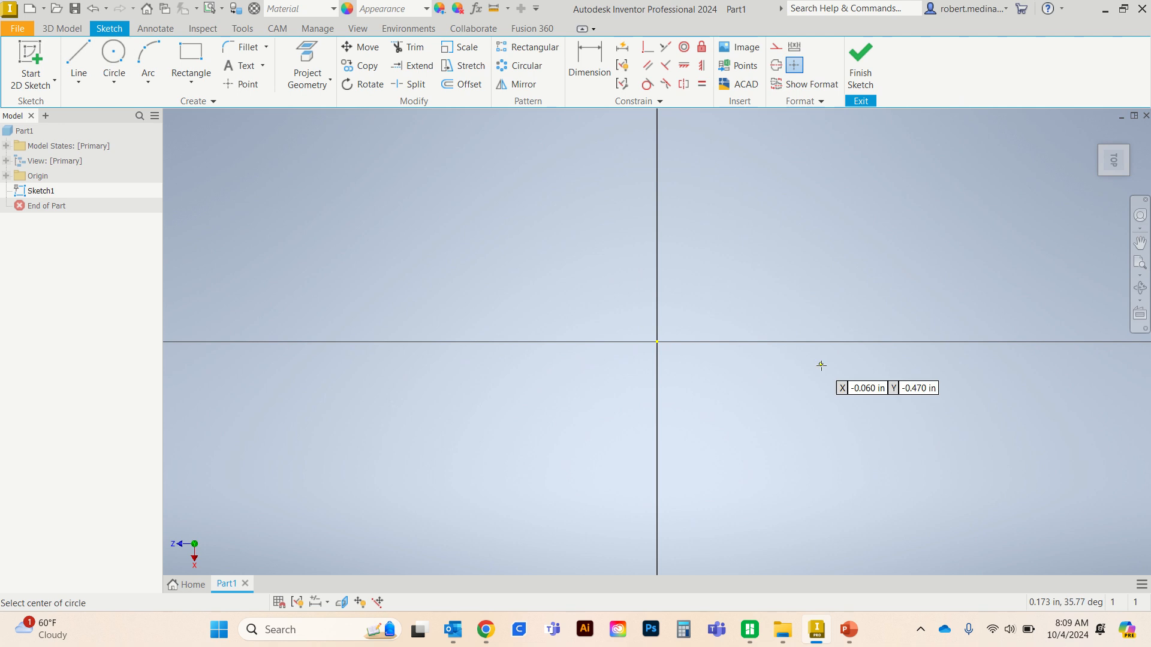
{"action": "left_click", "coordinate": [657, 342]}
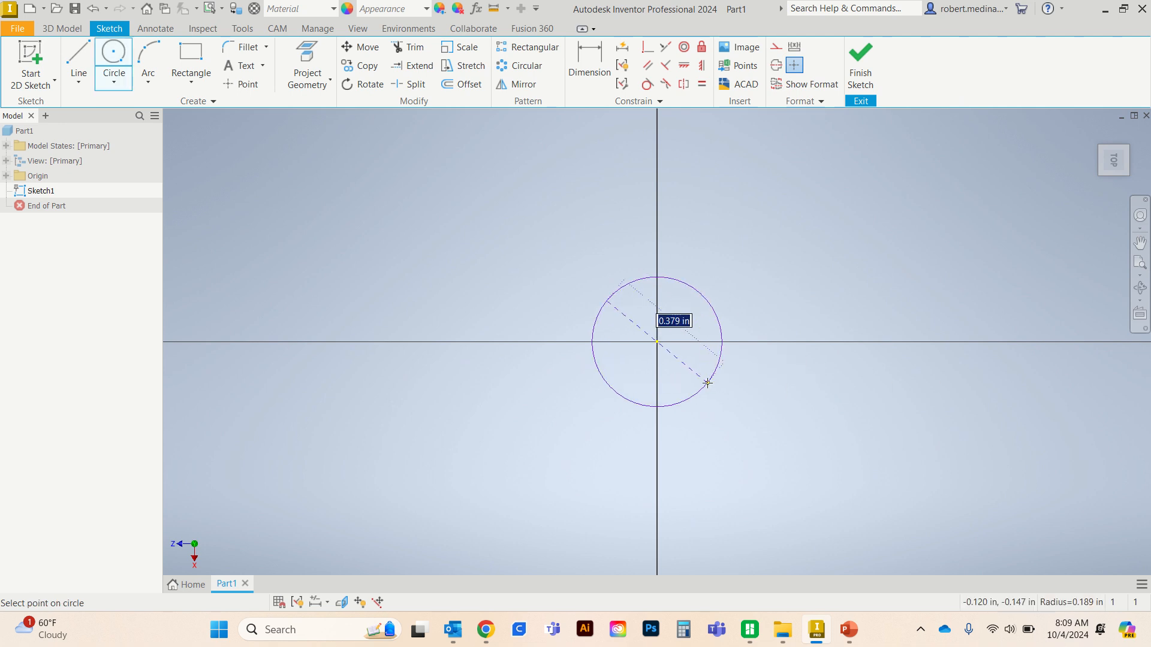
{"action": "type", "text": "3.1"}
{"action": "key", "text": "Return"}
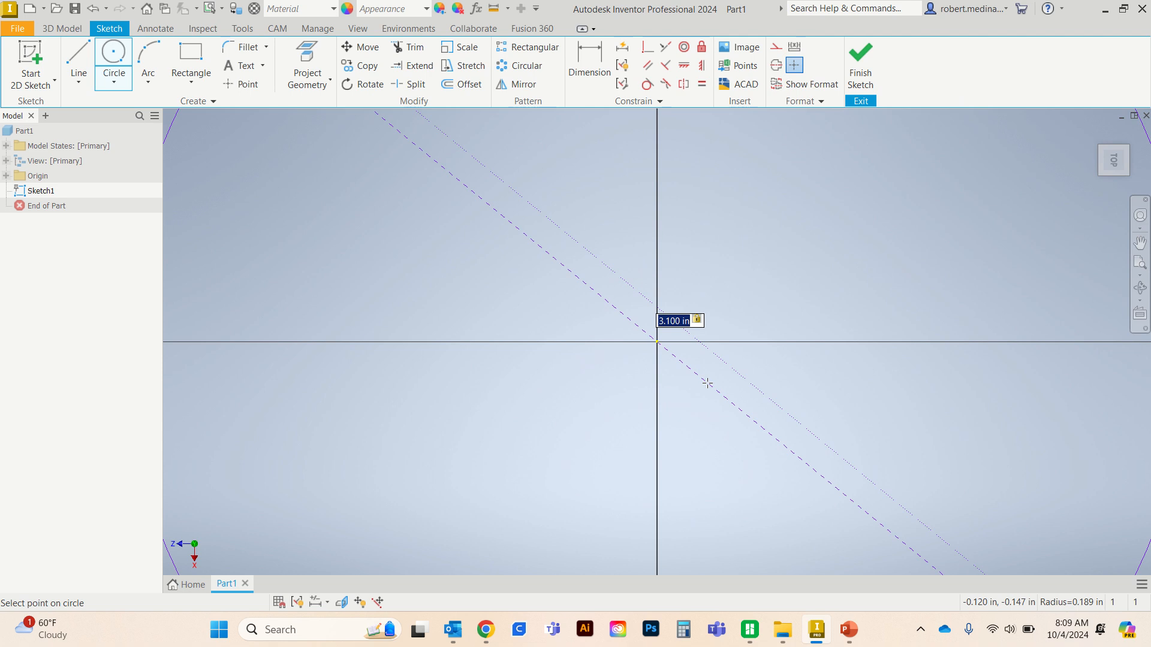
{"action": "scroll", "coordinate": [709, 375], "scroll_direction": "down", "scroll_amount": 5}
{"action": "scroll", "coordinate": [711, 370], "scroll_direction": "up", "scroll_amount": 7}
{"action": "scroll", "coordinate": [711, 368], "scroll_direction": "up", "scroll_amount": 6}
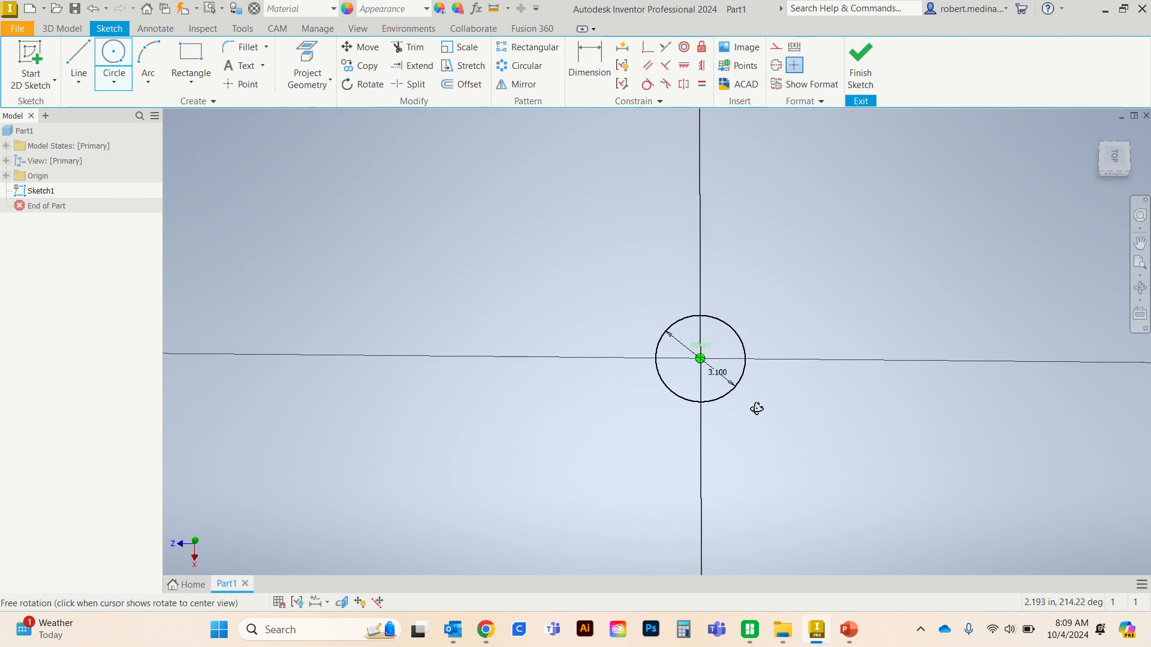
{"action": "mouse_move", "coordinate": [756, 406]}
{"action": "middle_mouse_down", "text": "shift"}
{"action": "mouse_move", "coordinate": [739, 358]}
{"action": "mouse_move", "coordinate": [760, 356]}
{"action": "middle_mouse_up", "text": "shift"}
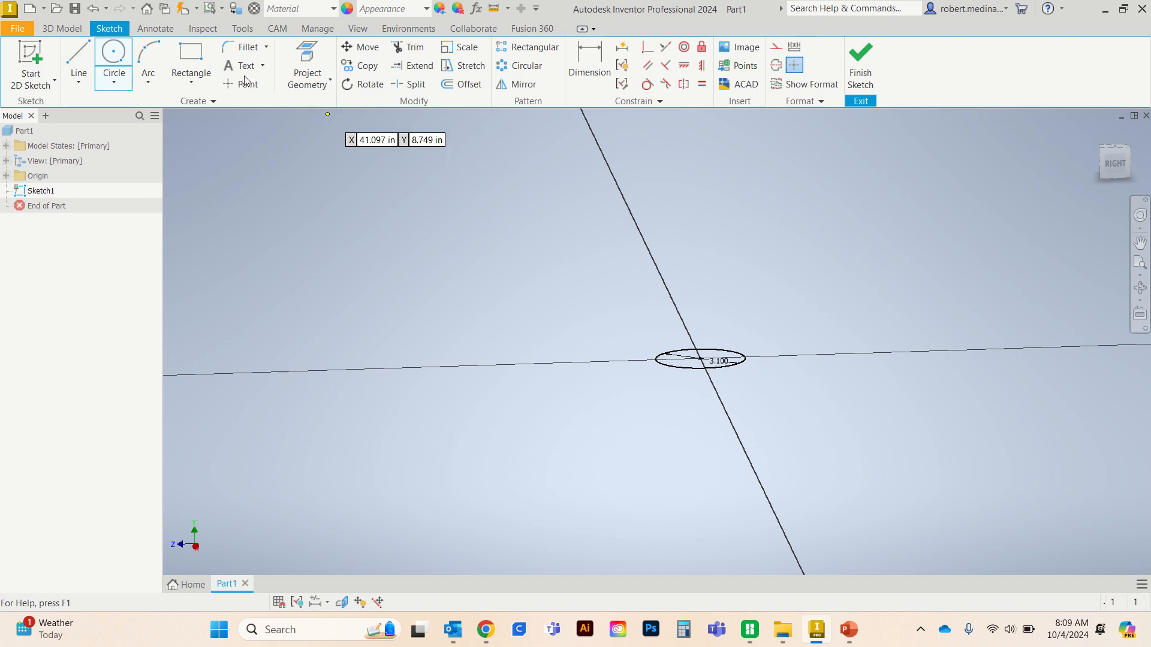
{"action": "left_click", "coordinate": [63, 28]}
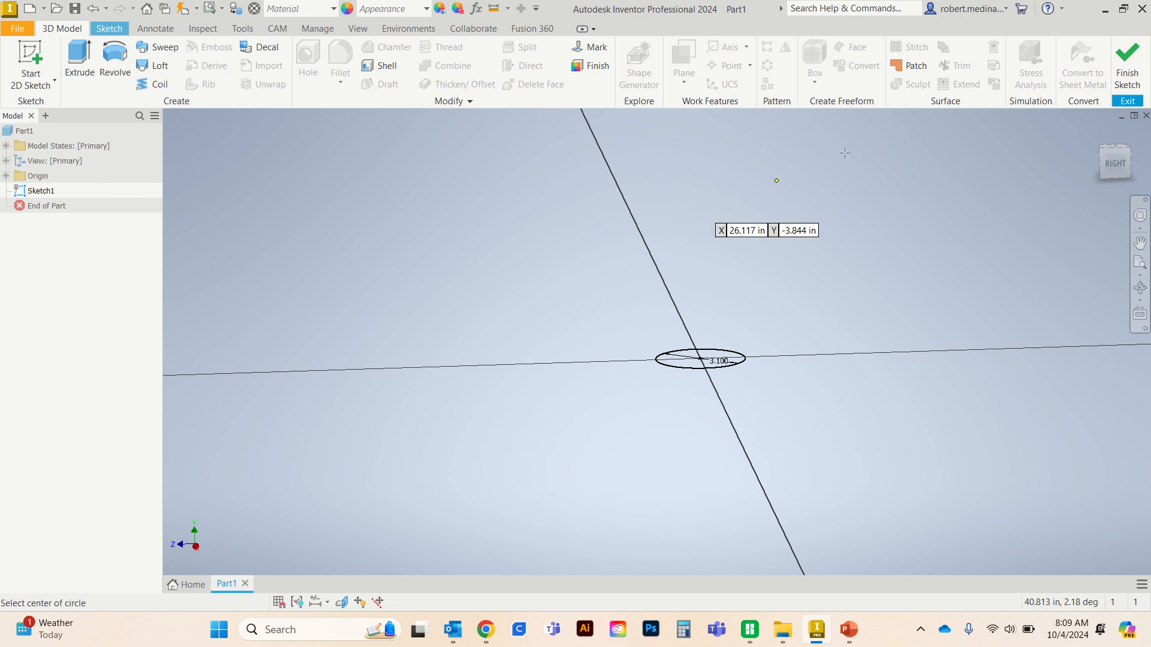
{"action": "left_click", "coordinate": [1127, 63]}
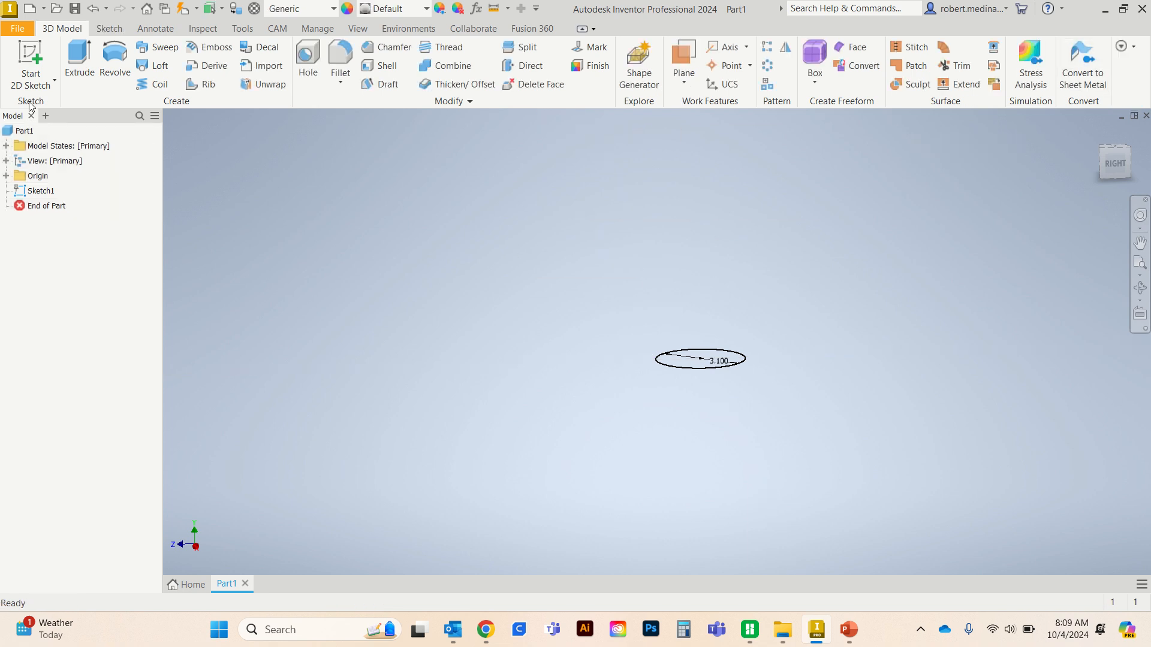
- Create a work plane offset from the XZ plane by .875+2.75+.25 in
{"action": "left_click", "coordinate": [678, 84]}
{"action": "left_click", "coordinate": [638, 135]}
{"action": "left_click", "coordinate": [6, 176]}
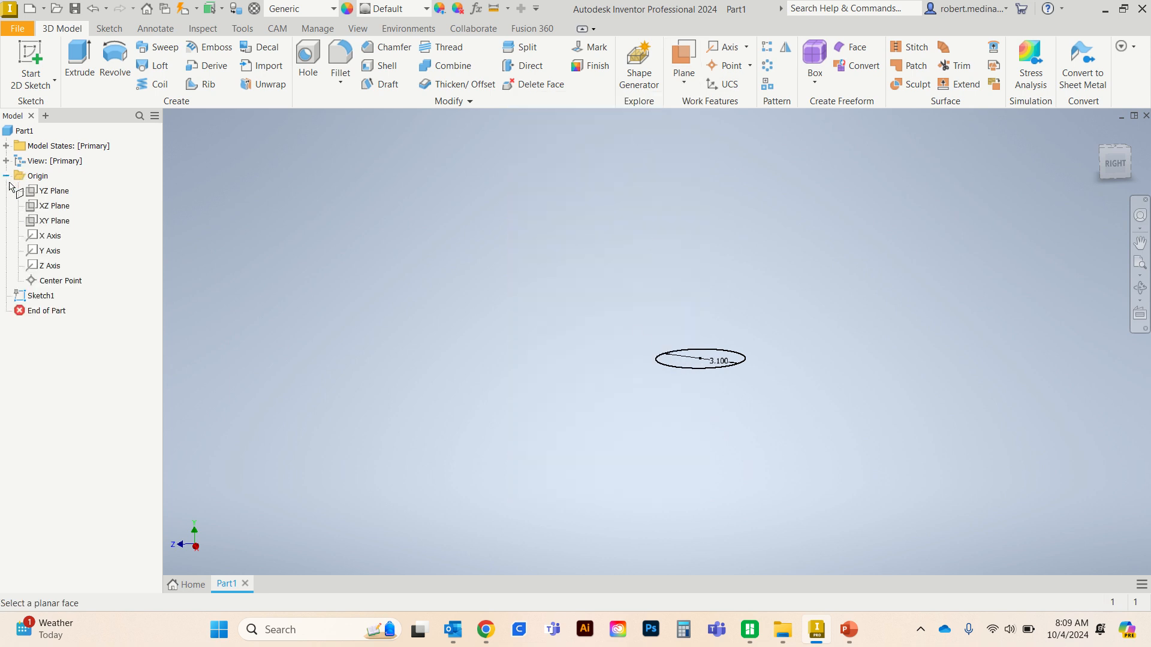
{"action": "left_click", "coordinate": [49, 207]}
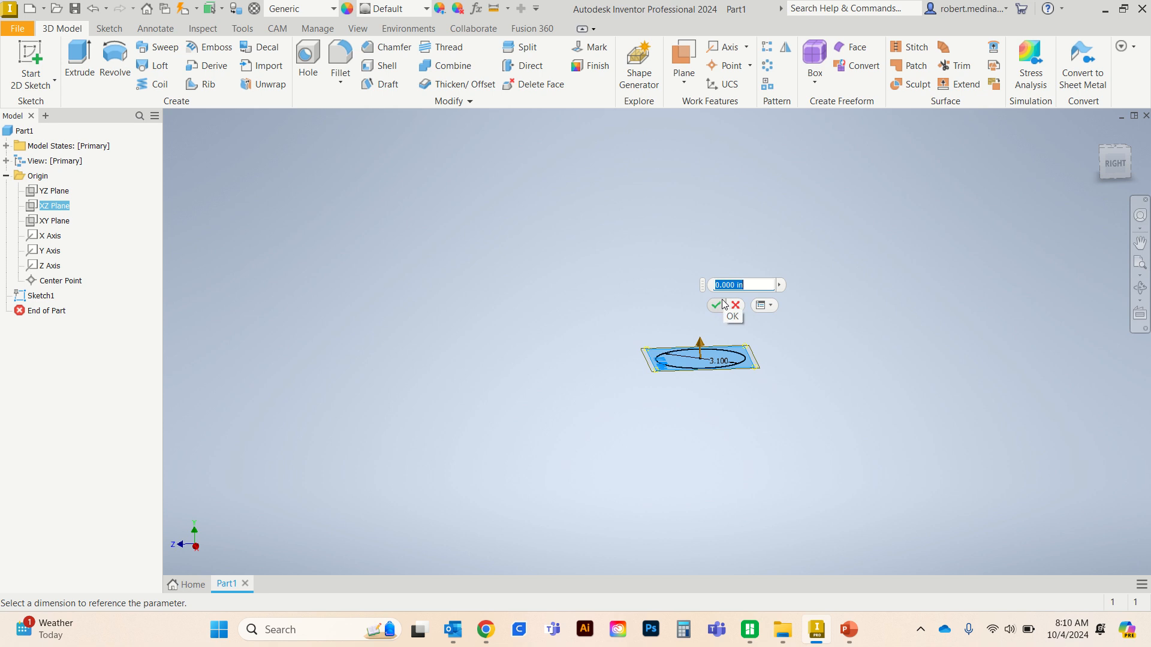
{"action": "type", "text": ".875+"}
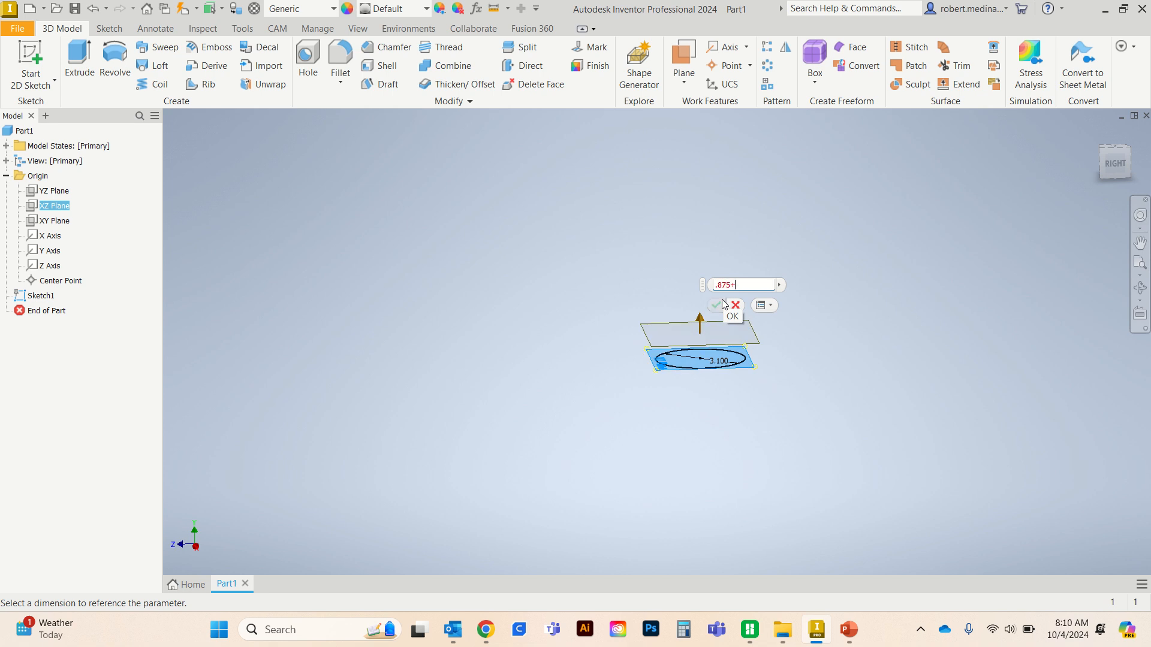
{"action": "type", "text": "2.75+.25"}
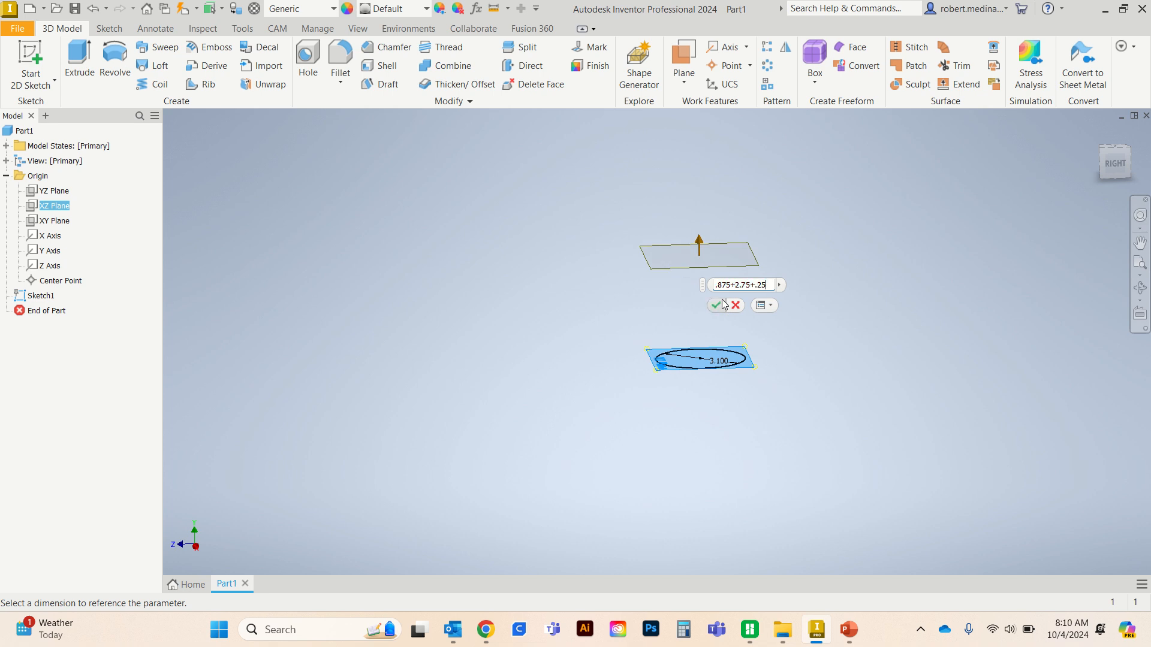
{"action": "left_click", "coordinate": [717, 305]}
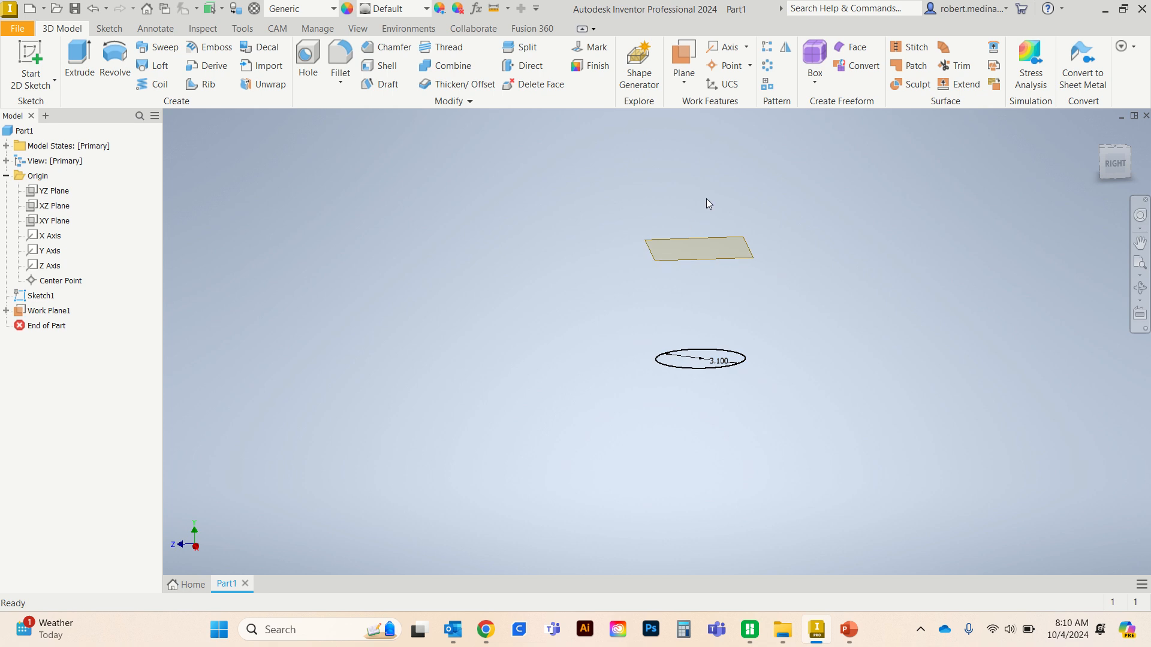
- Sketch a 3.6 in diameter circle centred on the origin on the offset work plane and finish the sketch
{"action": "scroll", "coordinate": [776, 329], "scroll_direction": "up", "scroll_amount": 1}
{"action": "mouse_move", "coordinate": [776, 329]}
{"action": "middle_mouse_down", "text": "shift"}
{"action": "mouse_move", "coordinate": [789, 326]}
{"action": "mouse_move", "coordinate": [758, 321]}
{"action": "middle_mouse_up", "text": "shift"}
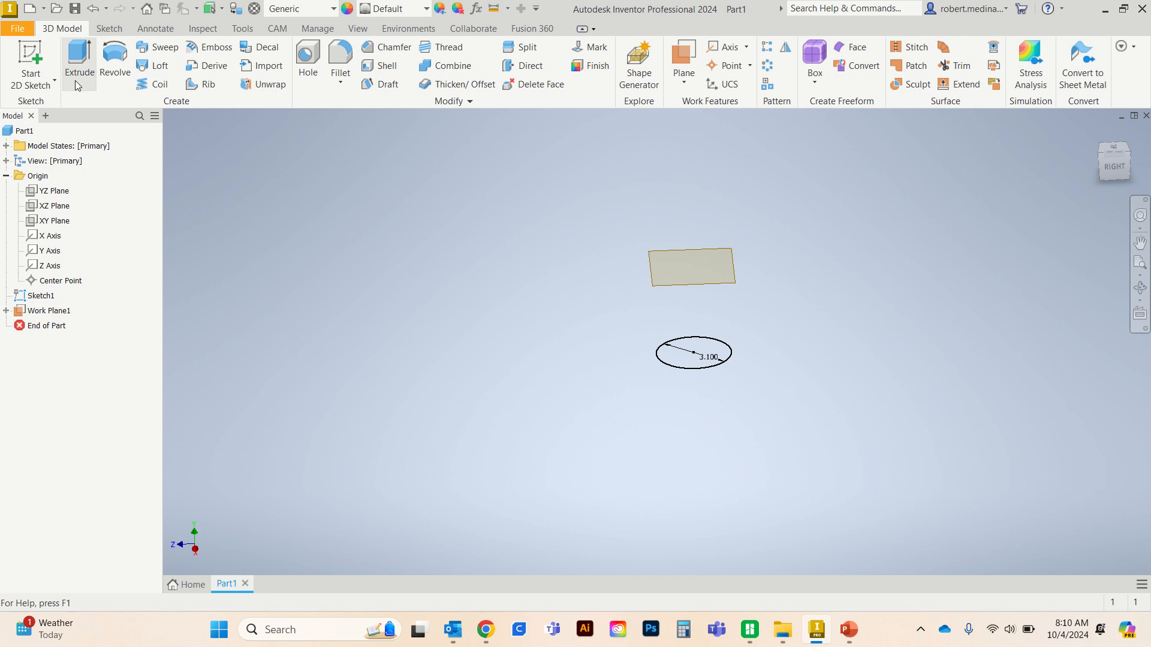
{"action": "left_click", "coordinate": [30, 58]}
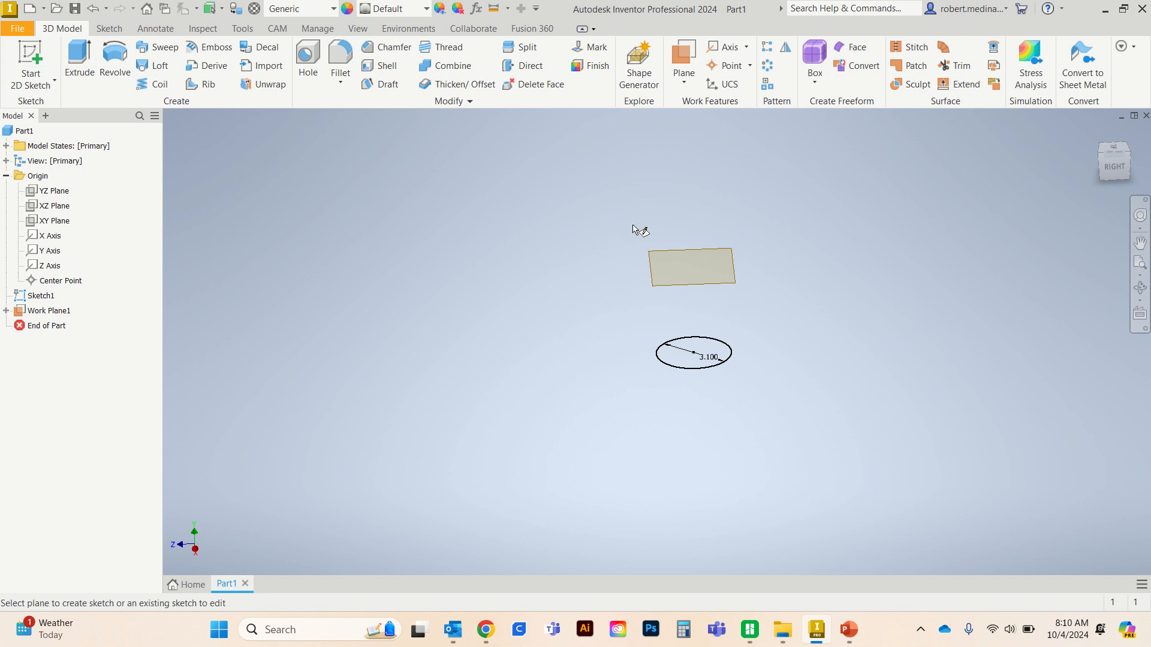
{"action": "left_click", "coordinate": [696, 255]}
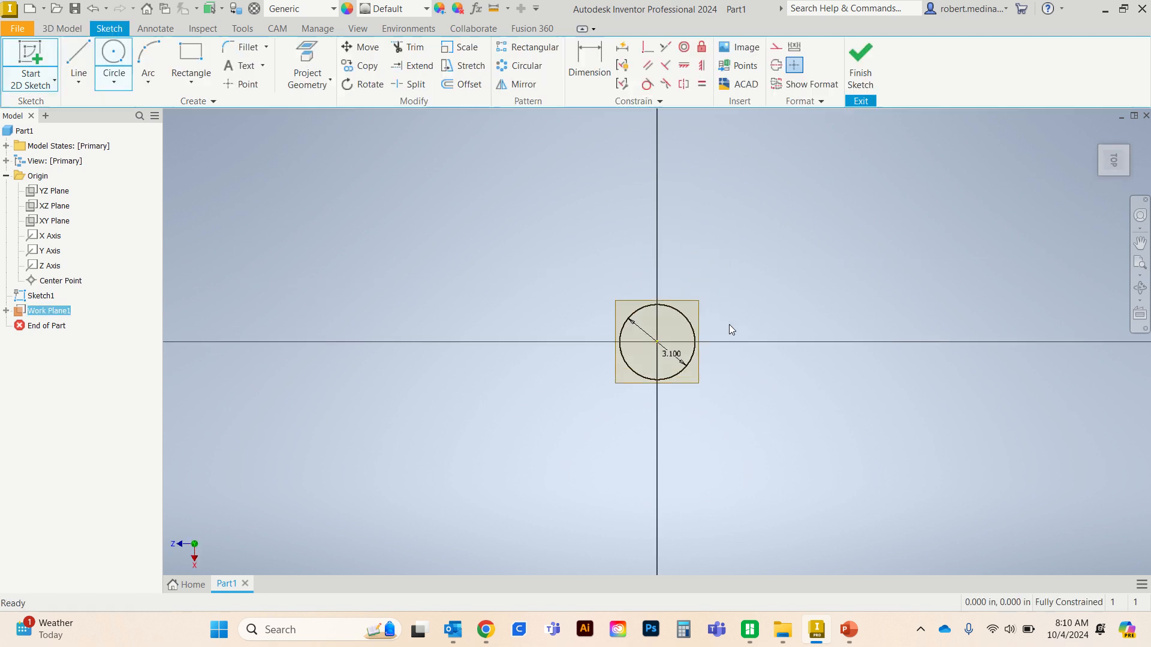
{"action": "left_click", "coordinate": [114, 55]}
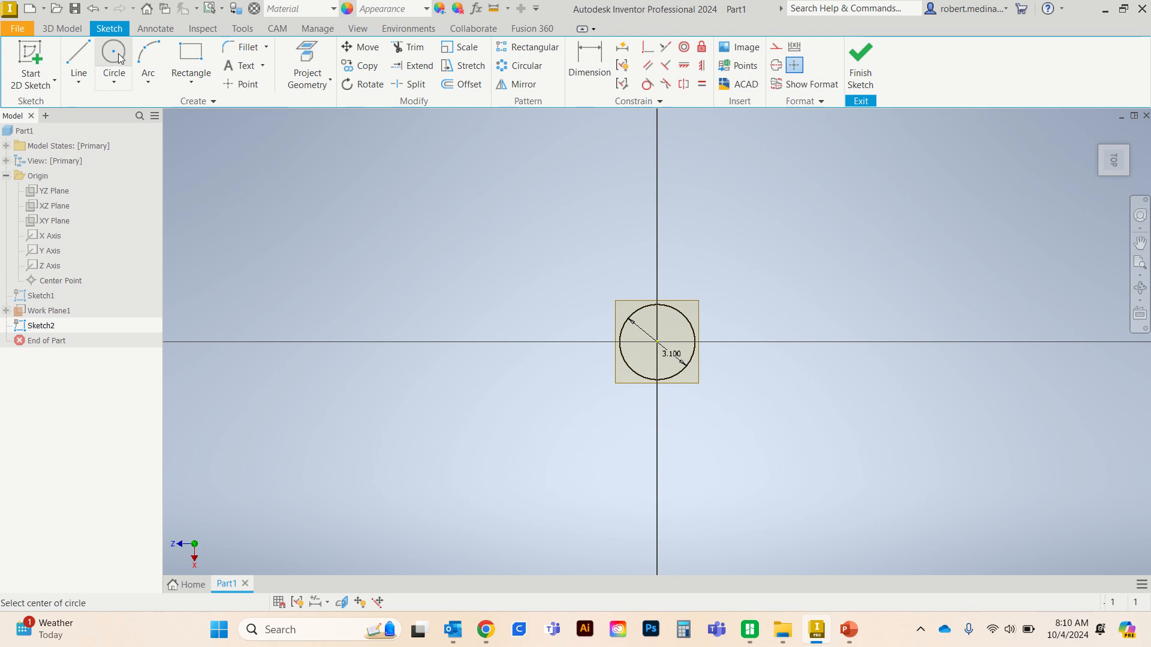
{"action": "left_click", "coordinate": [658, 342]}
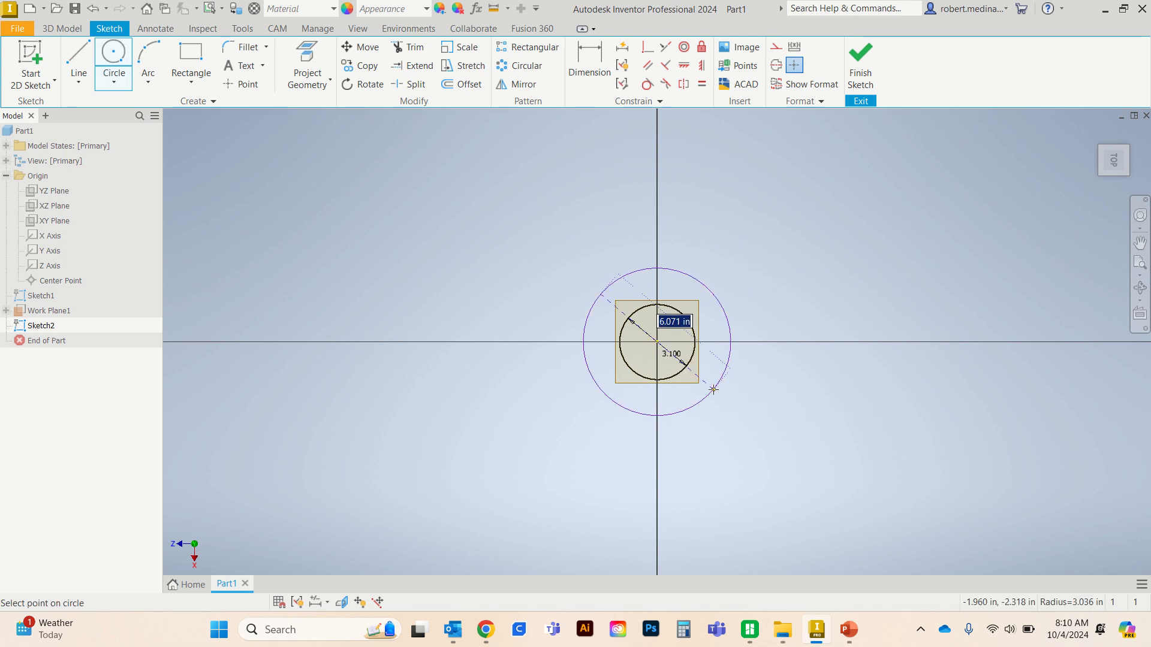
{"action": "type", "text": "3."}
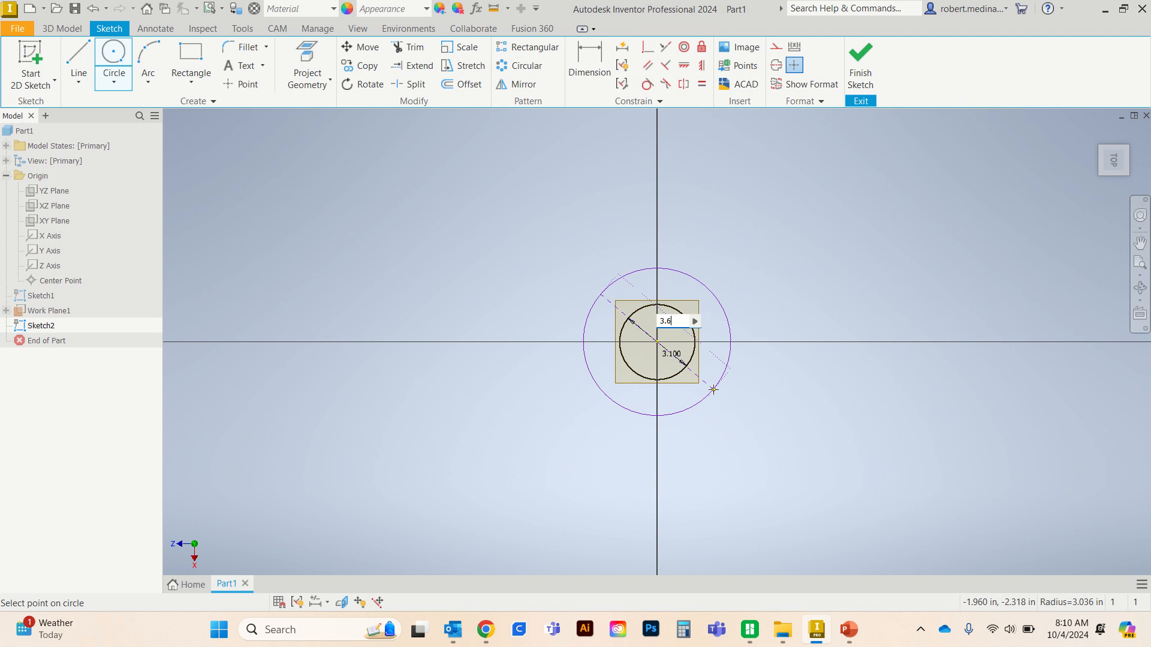
{"action": "type", "text": "6"}
{"action": "key", "text": "Return"}
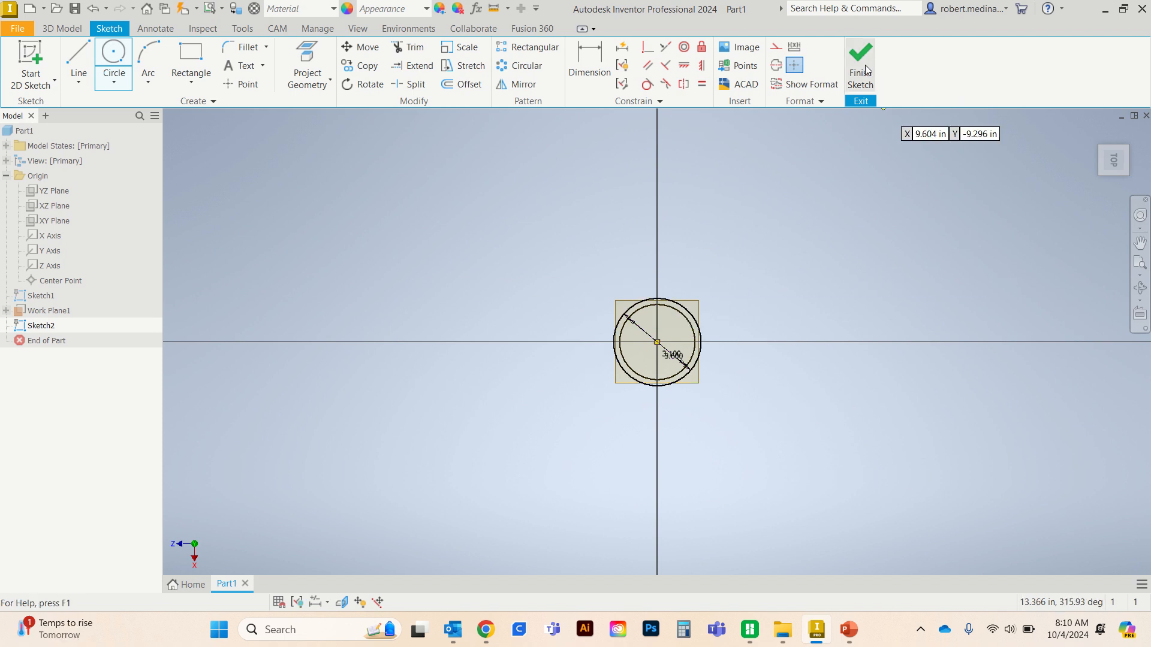
{"action": "left_click", "coordinate": [861, 66]}
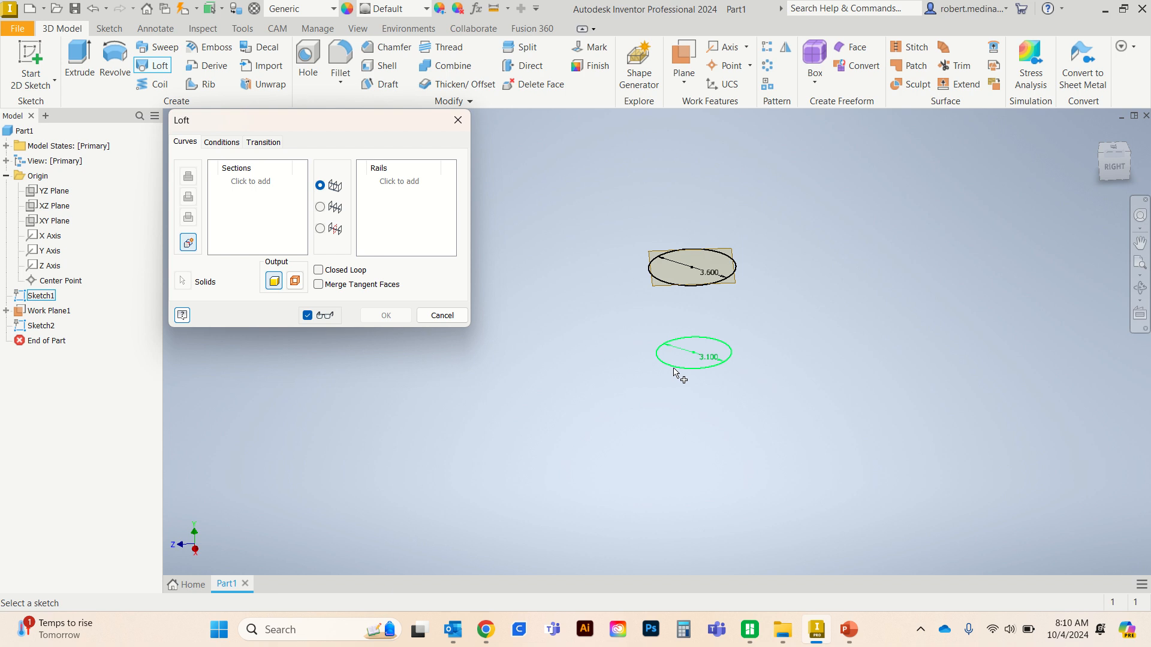
- Loft a solid between the 3.1 in and 3.6 in circles and rename the feature MAIN BODY CUP
{"action": "left_click", "coordinate": [704, 283]}
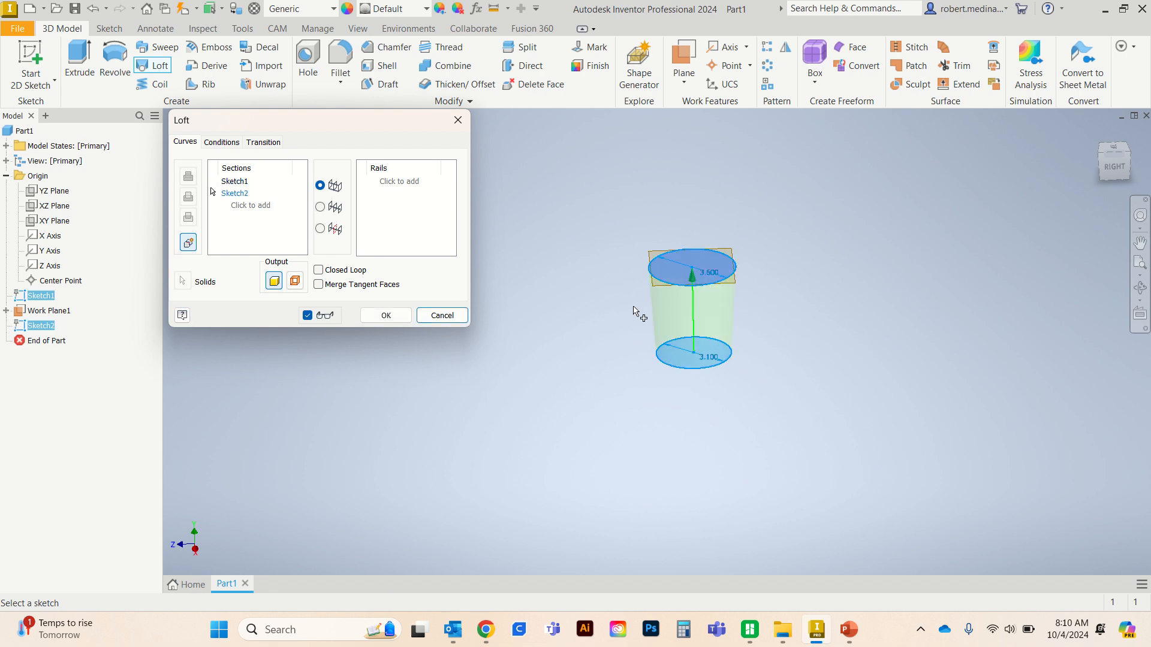
{"action": "left_click", "coordinate": [402, 320]}
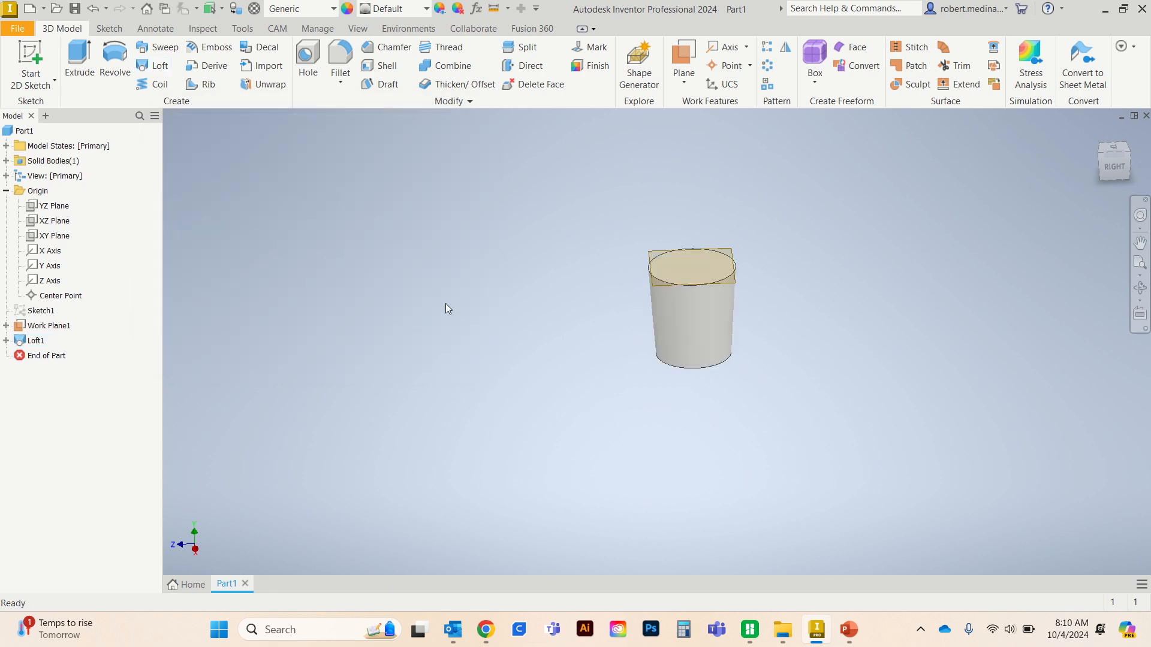
{"action": "left_click", "coordinate": [36, 341]}
{"action": "left_click", "coordinate": [36, 341]}
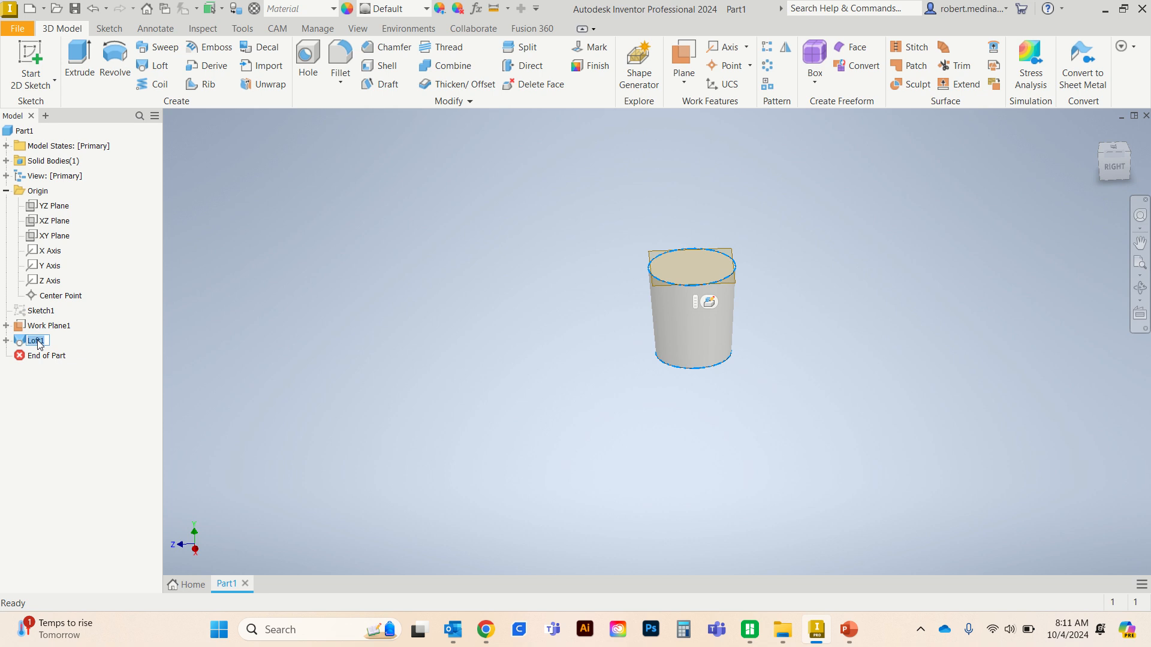
{"action": "key", "text": "Caps_Lock"}
{"action": "type", "text": "MSIN B"}
{"action": "key", "text": "BackSpace"}
{"action": "type", "text": "AIN BODY CUP"}
{"action": "left_click", "coordinate": [311, 361]}
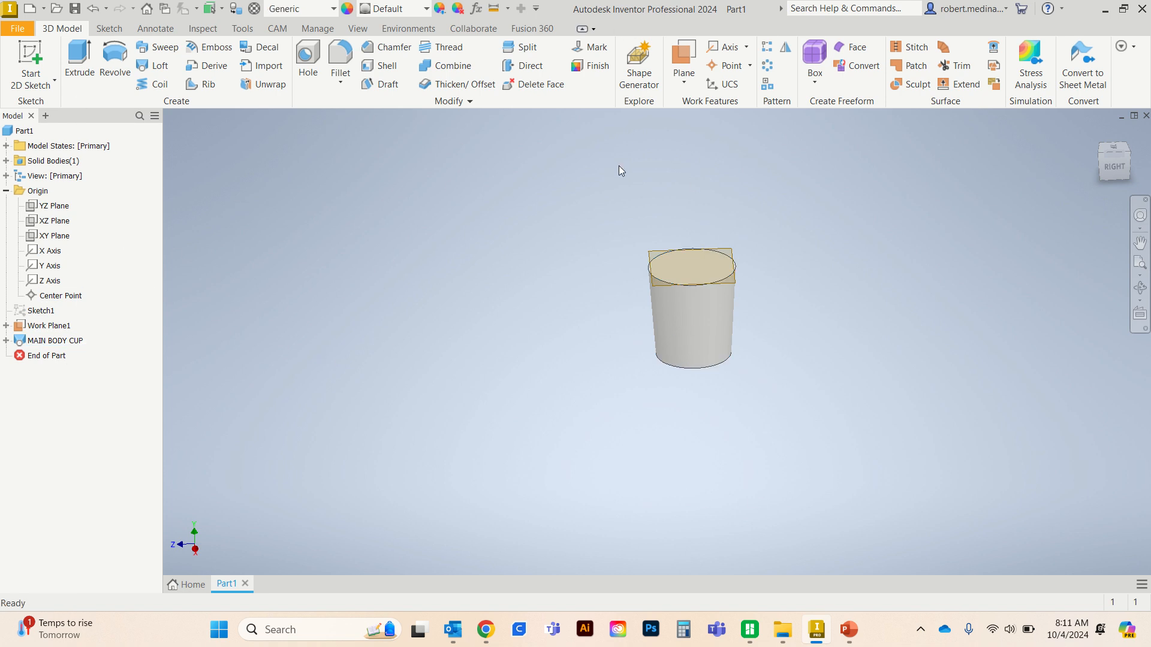
- Create a vertical work plane offset from the YZ plane out to the outer edge of the cup's top rim
{"action": "left_click", "coordinate": [685, 83]}
{"action": "left_click", "coordinate": [676, 142]}
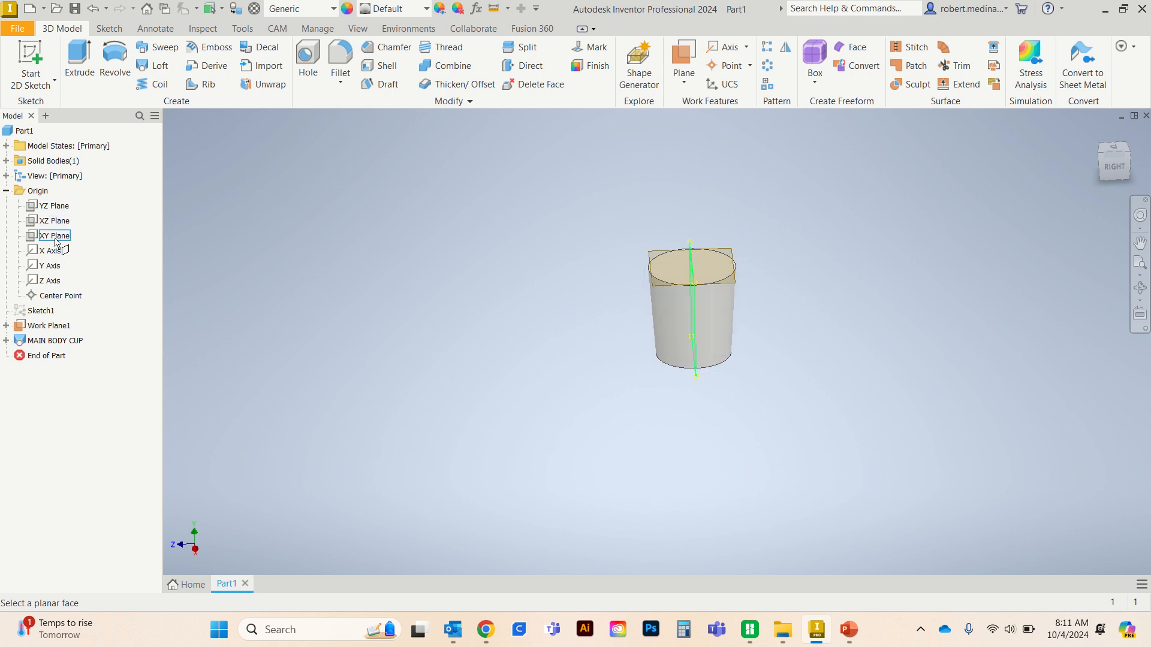
{"action": "left_click", "coordinate": [60, 208]}
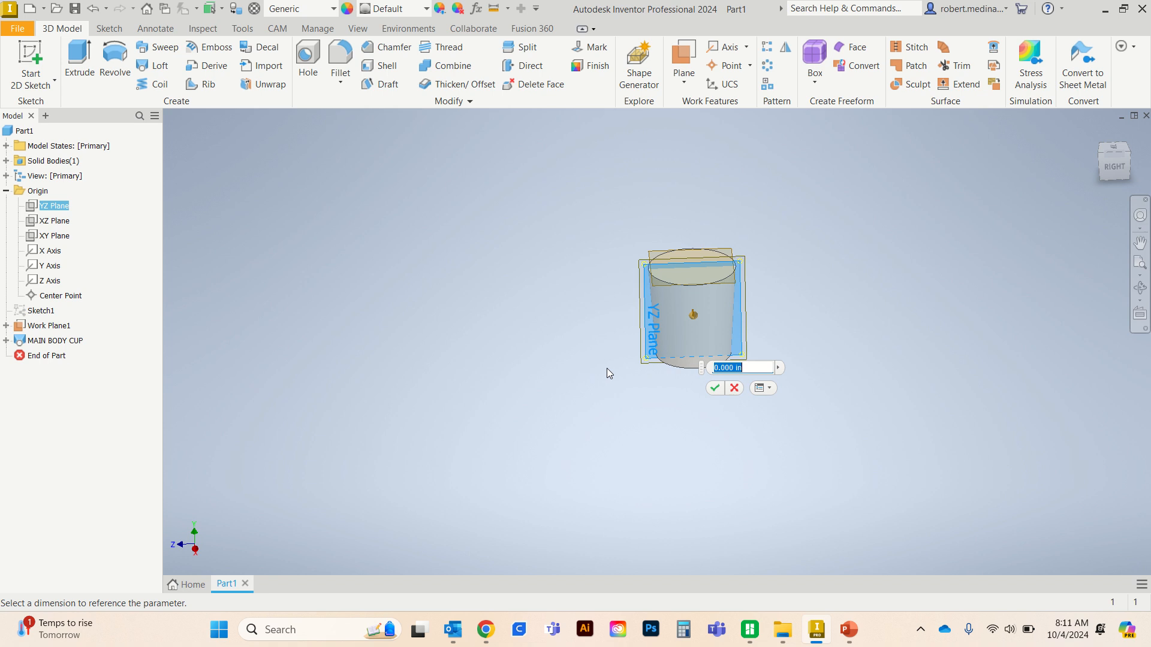
{"action": "type", "text": "1."}
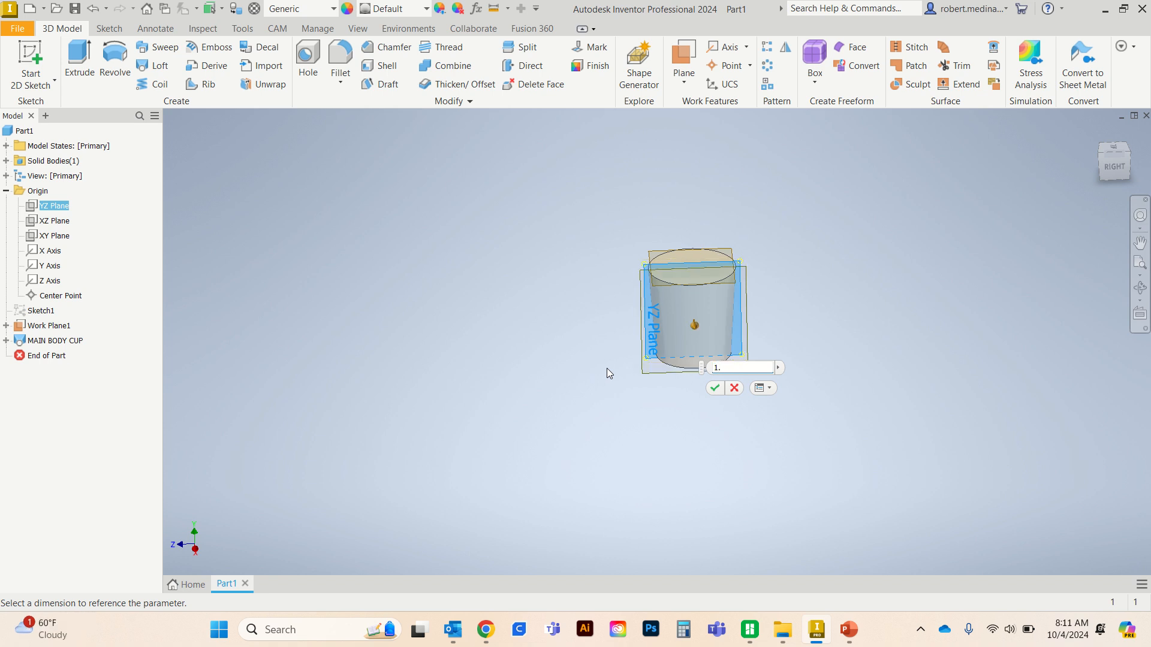
{"action": "type", "text": "5"}
{"action": "key", "text": "Return"}
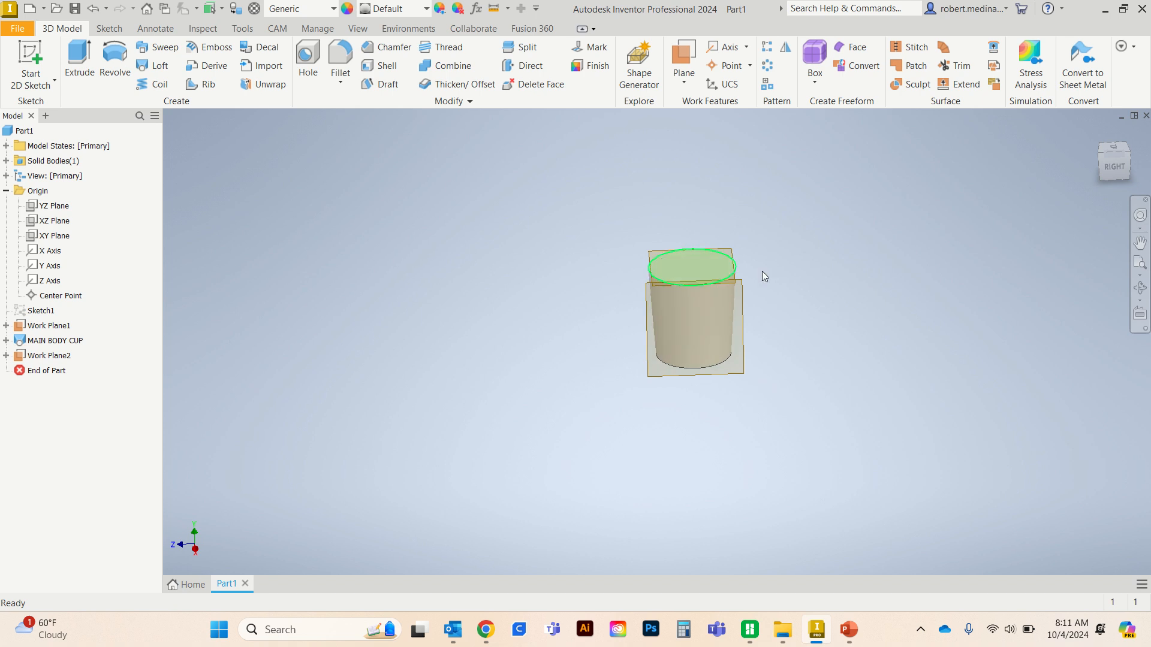
- Start a 2D sketch on the vertical work plane at the cup's outer rim edge
{"action": "left_click", "coordinate": [1109, 167]}
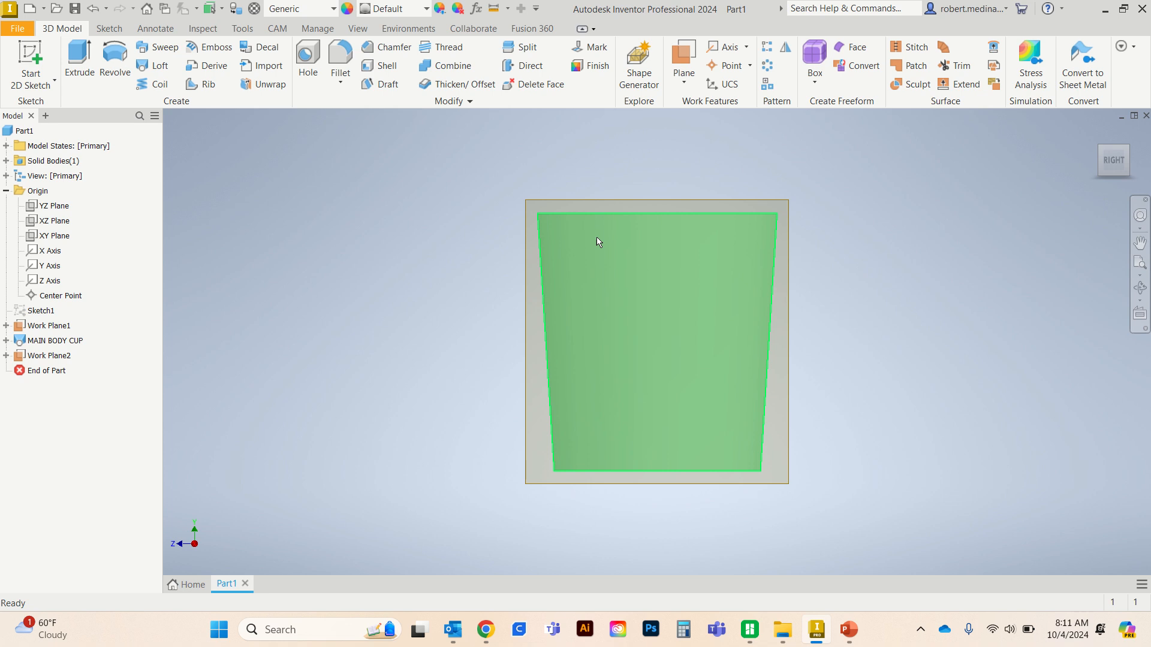
{"action": "left_click", "coordinate": [1096, 159]}
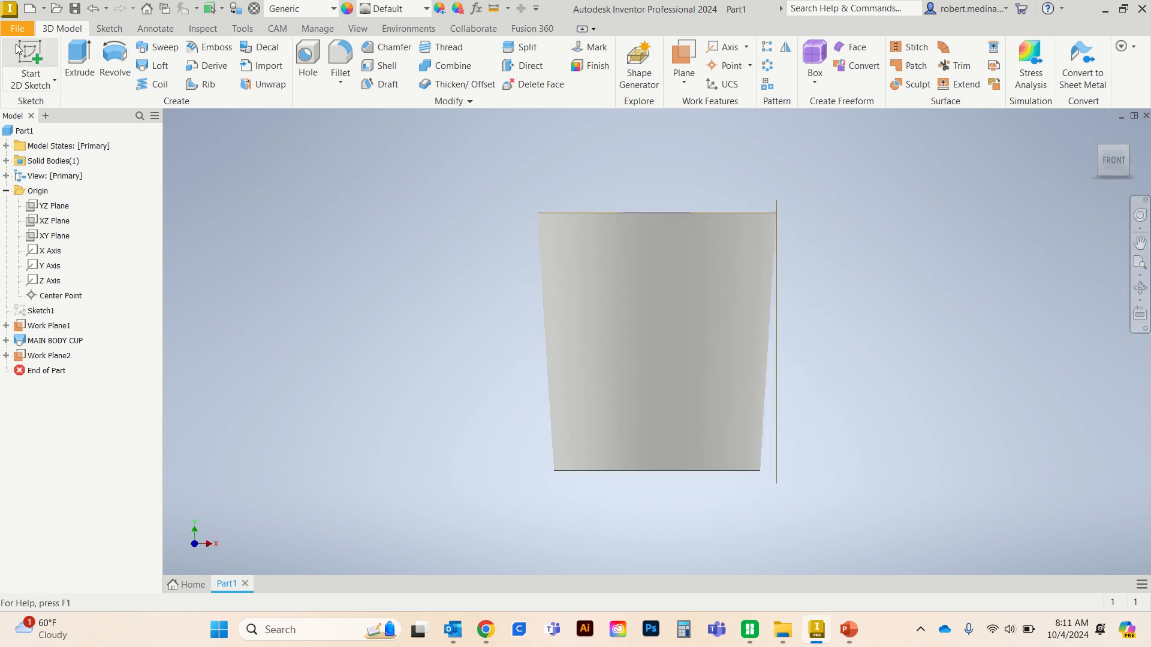
{"action": "left_click", "coordinate": [30, 66]}
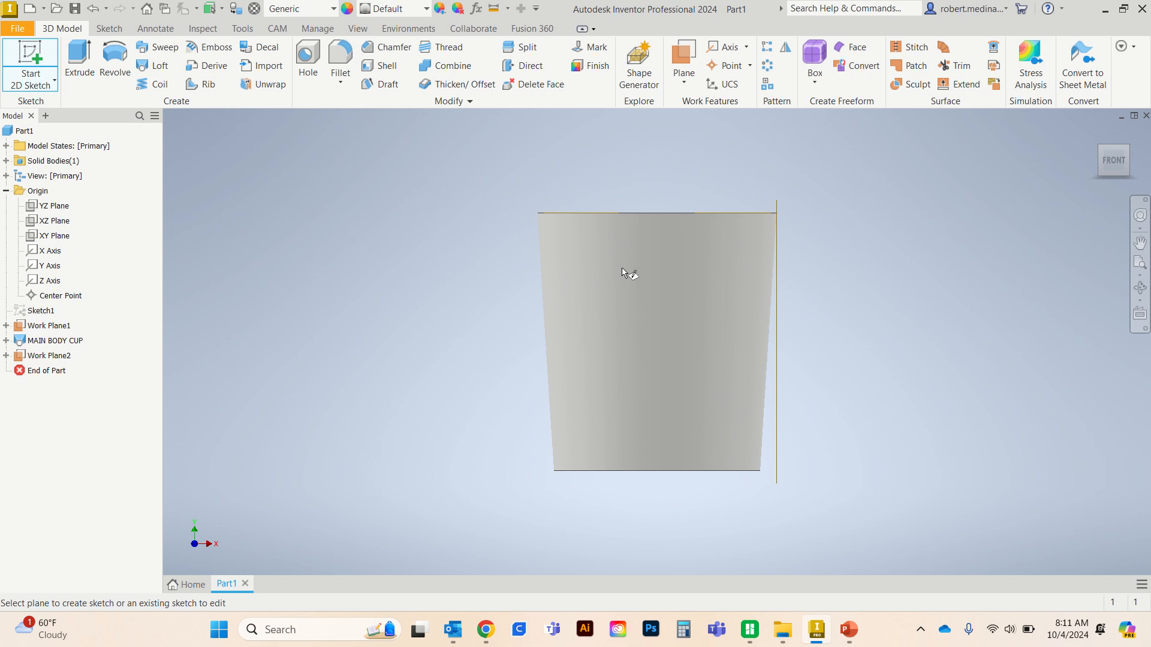
{"action": "left_click", "coordinate": [1137, 165]}
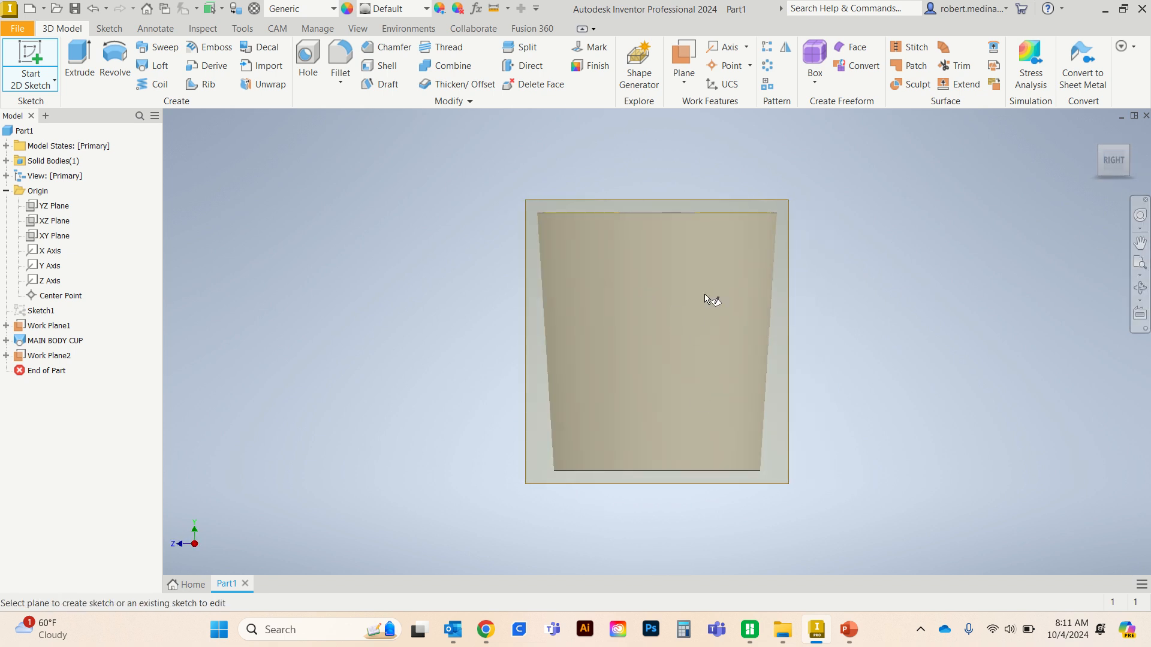
{"action": "left_click", "coordinate": [790, 240]}
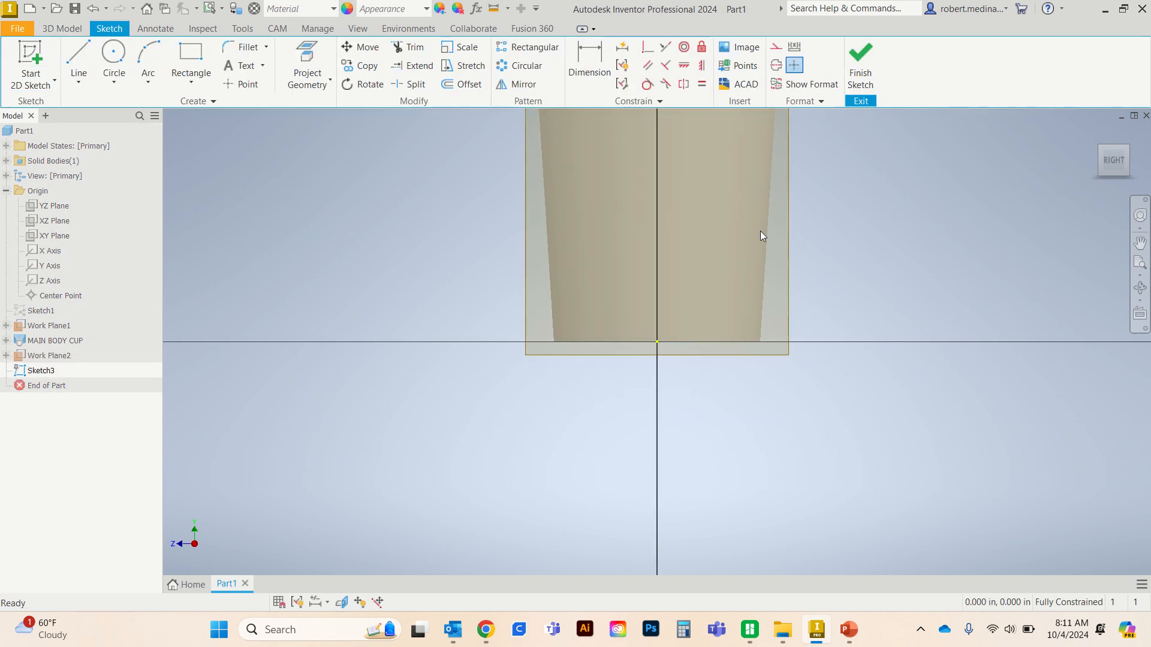
{"action": "middle_click_drag", "start_coordinate": [761, 231], "coordinate": [721, 312]}
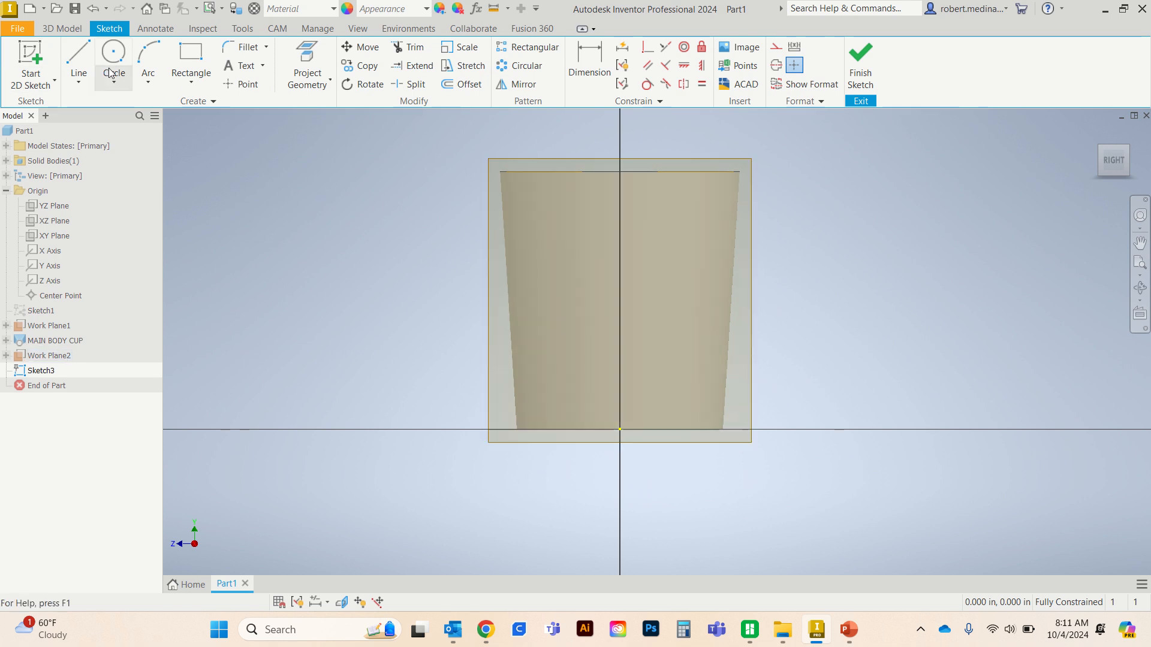
- Draw a .25 in vertical line downward from the midpoint of the cup's top rim edge
{"action": "left_click", "coordinate": [86, 60]}
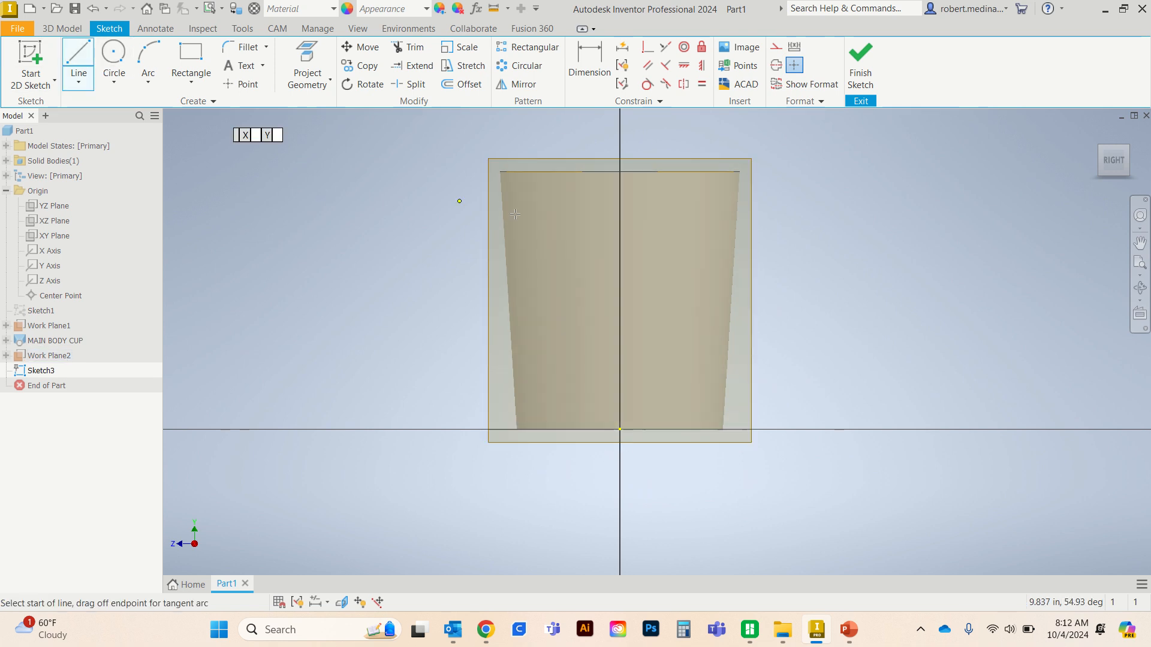
{"action": "left_click", "coordinate": [620, 173]}
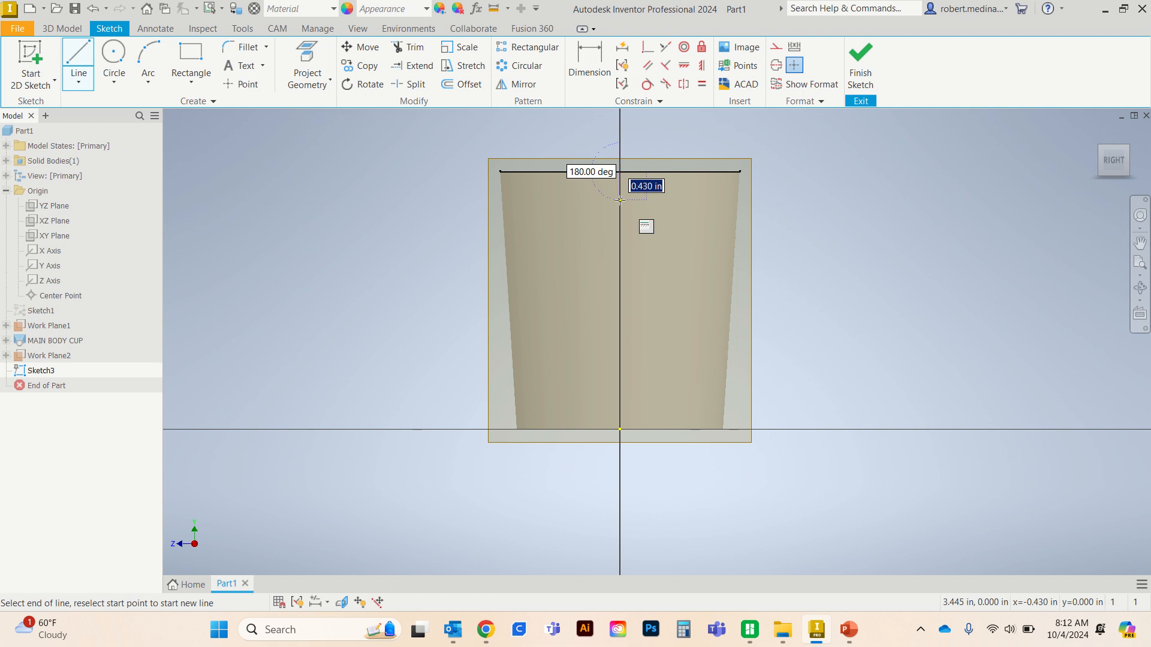
{"action": "type", "text": ".25"}
{"action": "key", "text": "Return"}
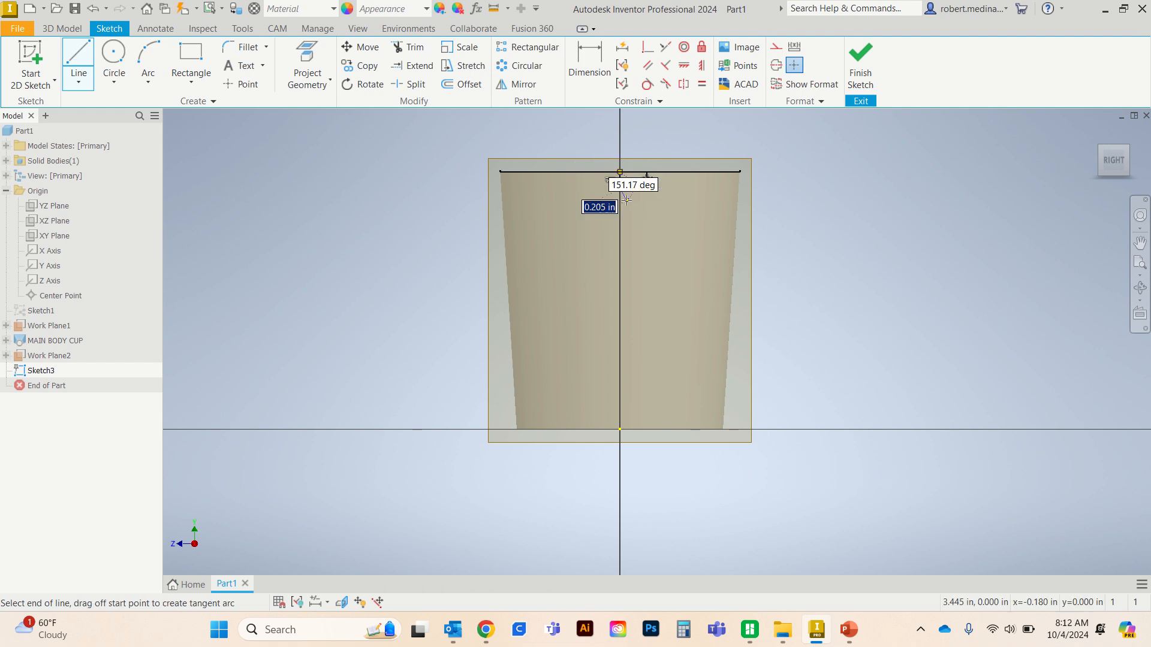
{"action": "key", "text": "Escape"}
{"action": "scroll", "coordinate": [654, 180], "scroll_direction": "down", "scroll_amount": 5}
{"action": "scroll", "coordinate": [671, 217], "scroll_direction": "up", "scroll_amount": 10}
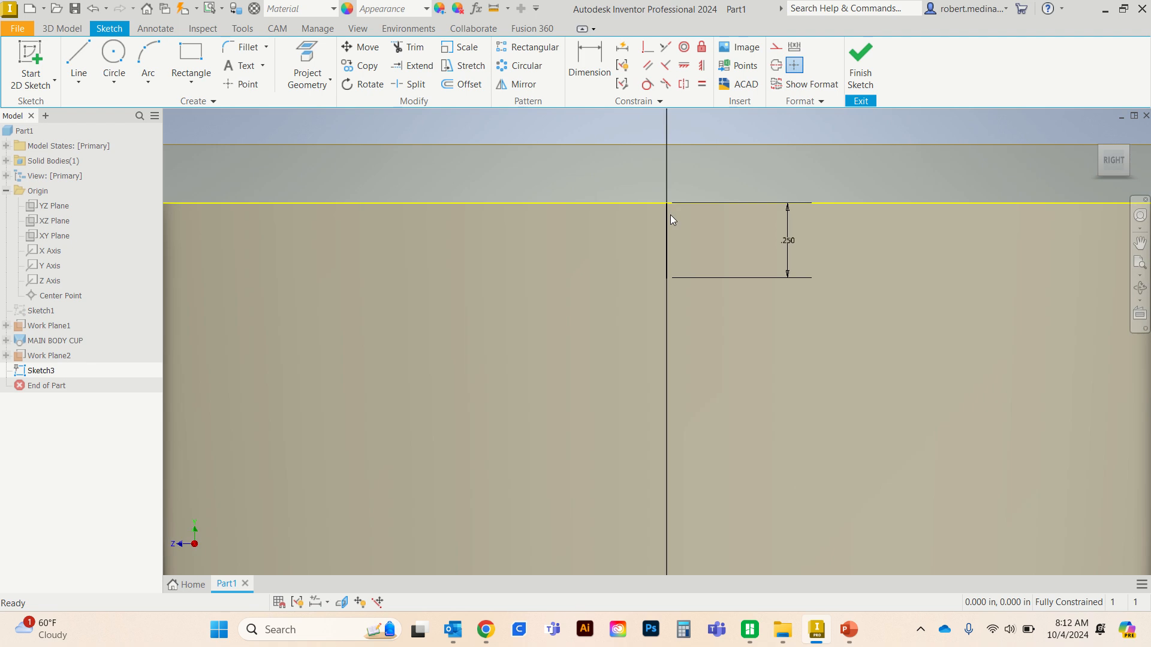
{"action": "left_click", "coordinate": [198, 90]}
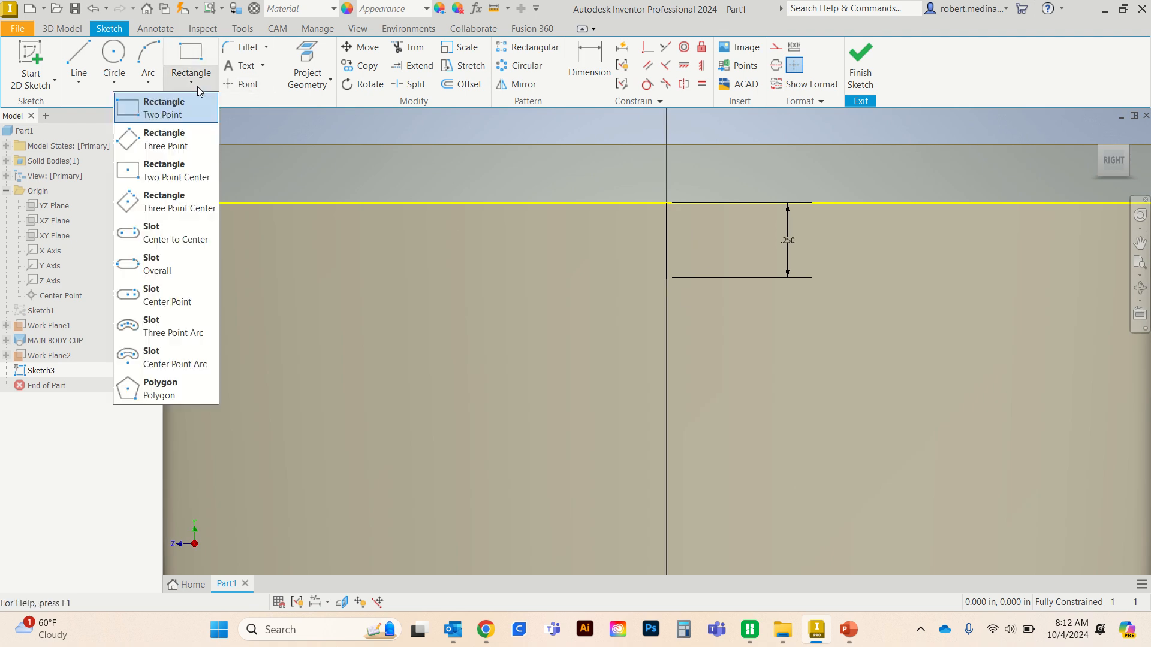
{"action": "left_click", "coordinate": [171, 288]}
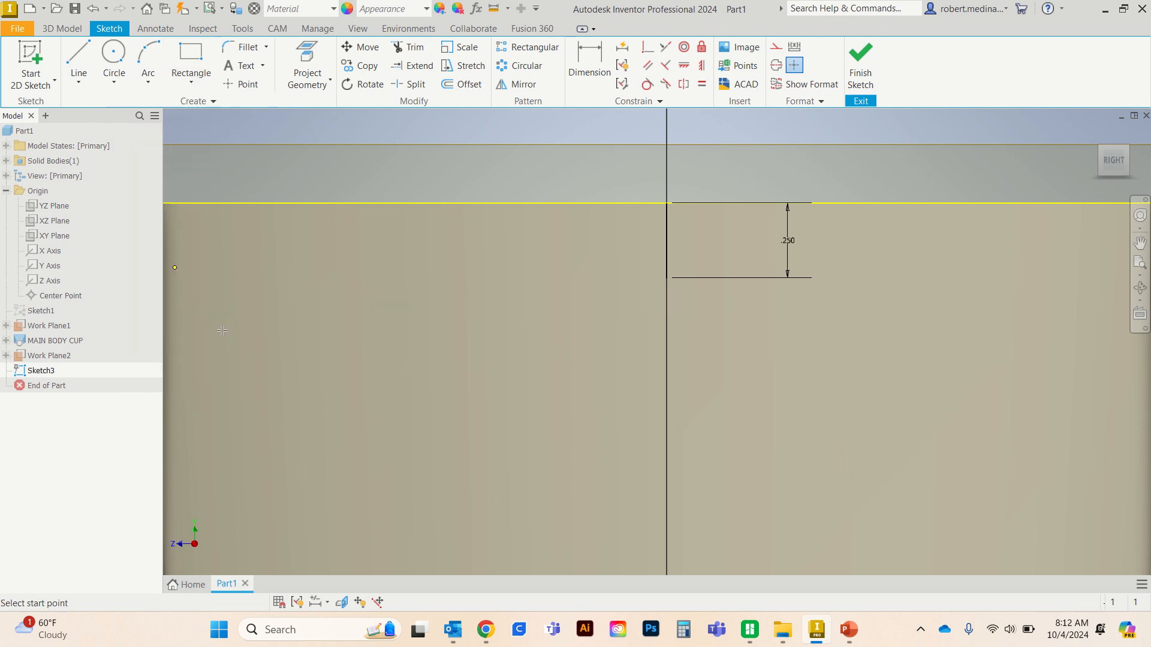
{"action": "left_click", "coordinate": [667, 277]}
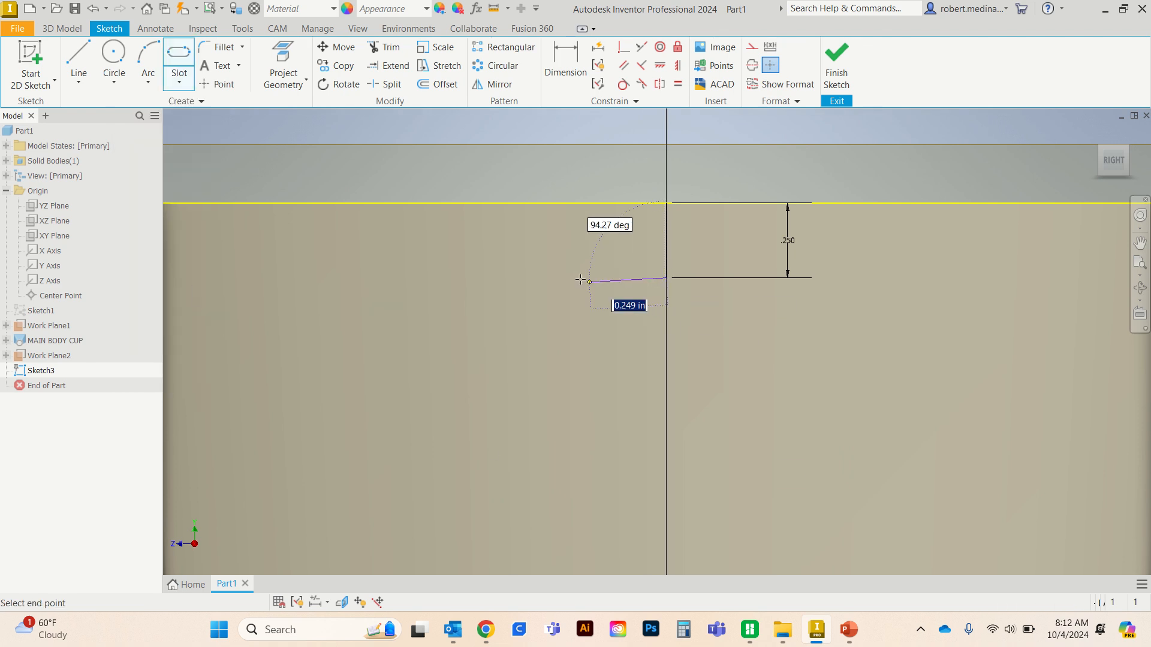
{"action": "key", "text": "Escape"}
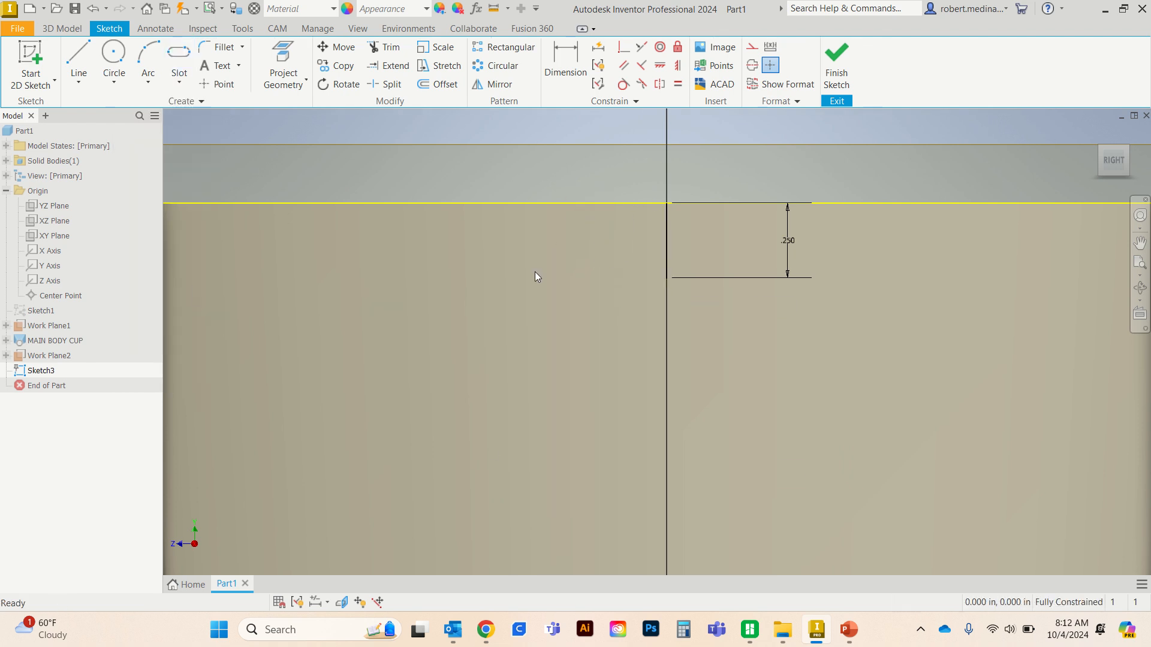
- Draw a horizontal center point slot on the line's lower endpoint, .125 in from center to arc center and .25 in wide
{"action": "left_click", "coordinate": [179, 82]}
{"action": "left_click", "coordinate": [157, 295]}
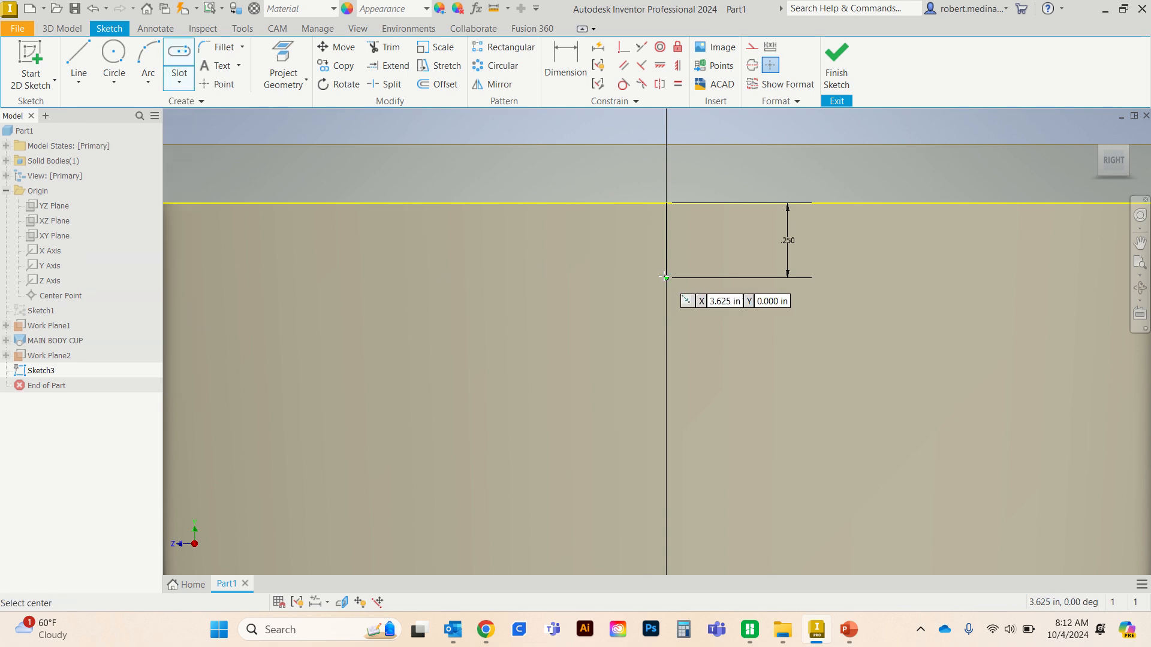
{"action": "left_click", "coordinate": [666, 277]}
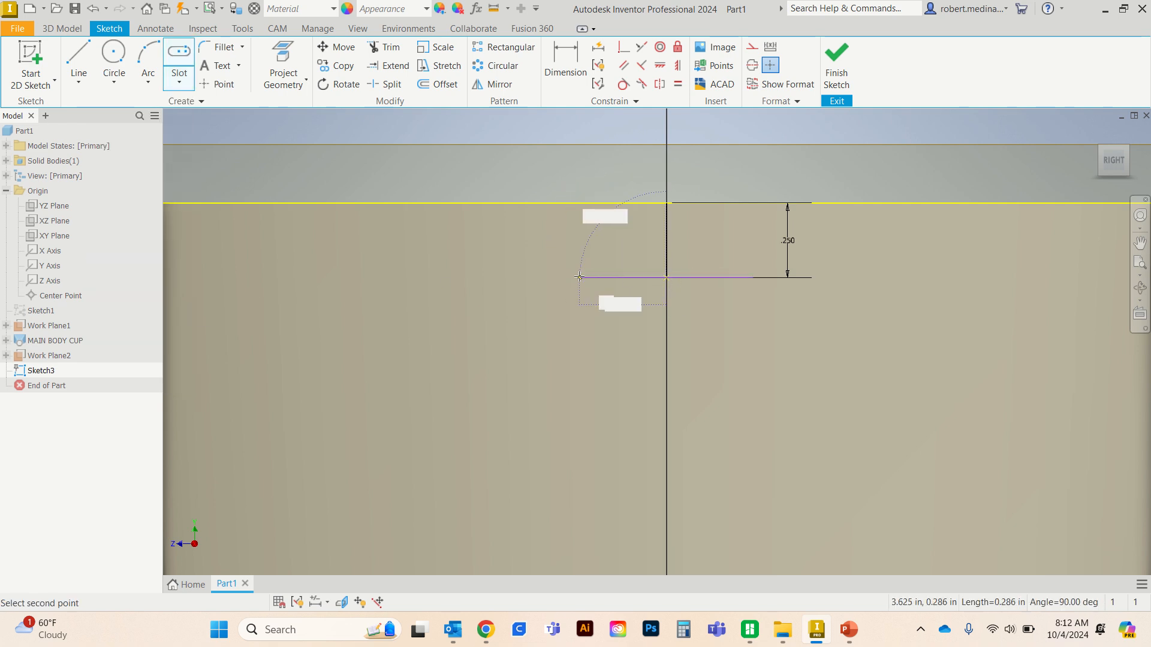
{"action": "type", "text": "."}
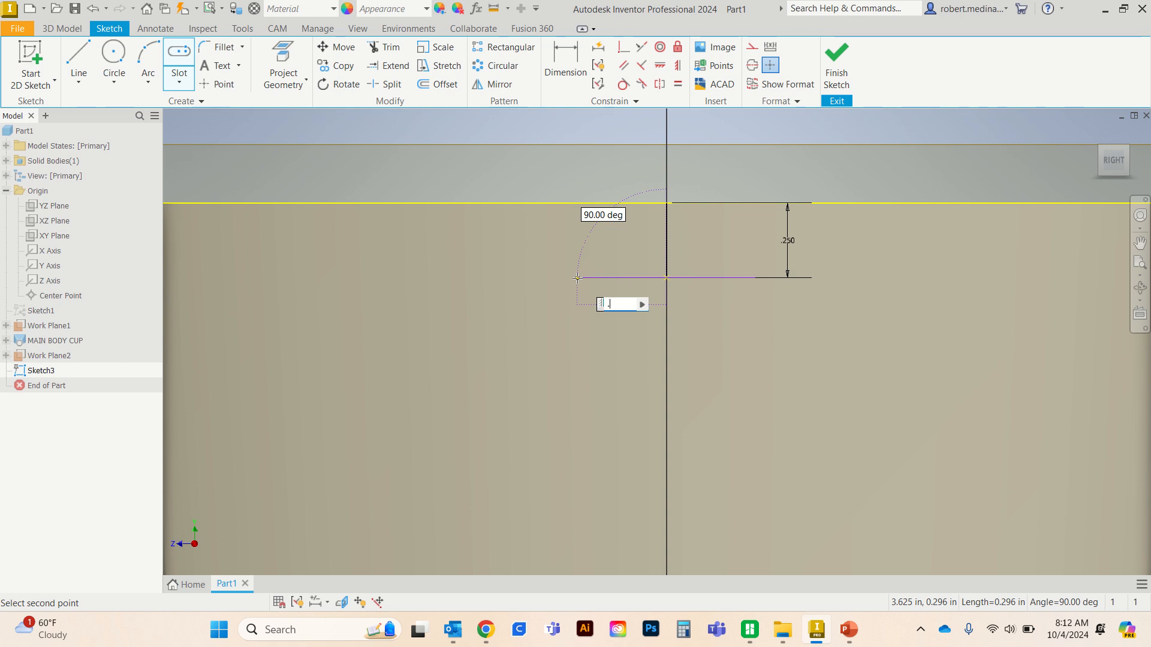
{"action": "type", "text": "125"}
{"action": "key", "text": "Return"}
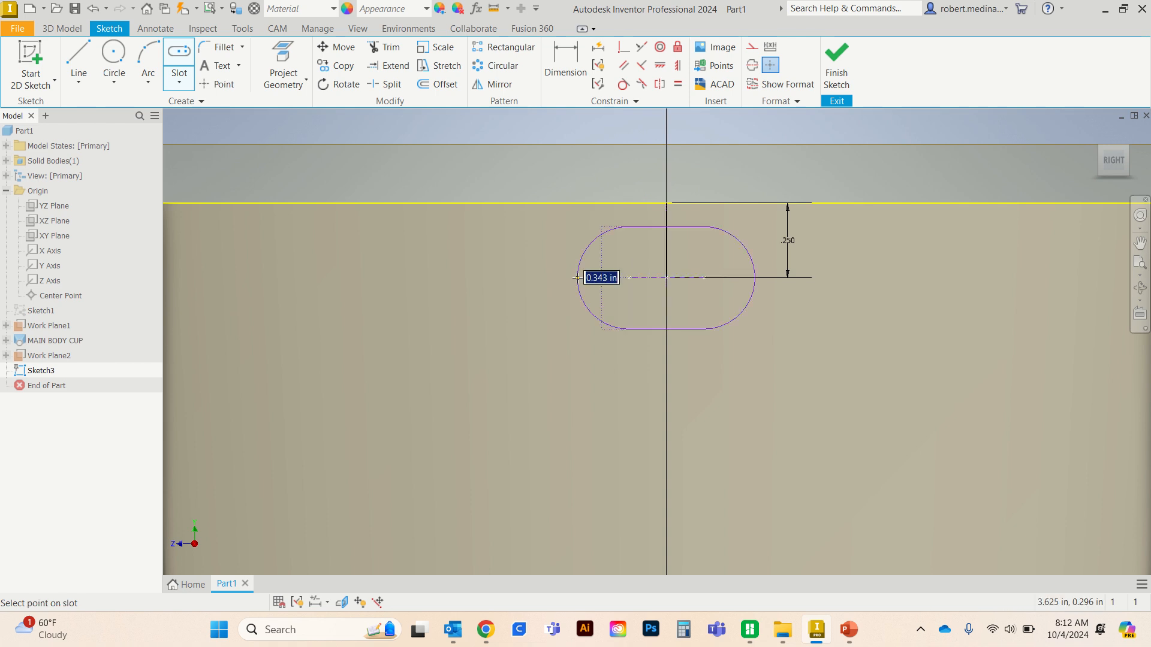
{"action": "type", "text": ".25"}
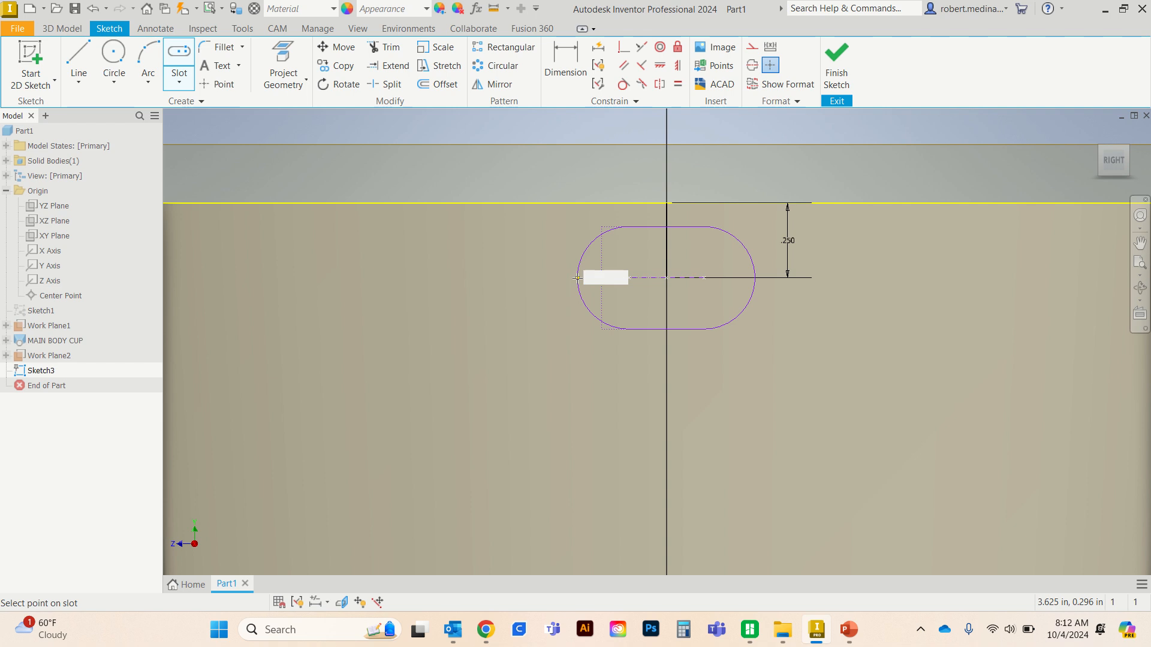
{"action": "key", "text": "Return"}
{"action": "key", "text": "Escape"}
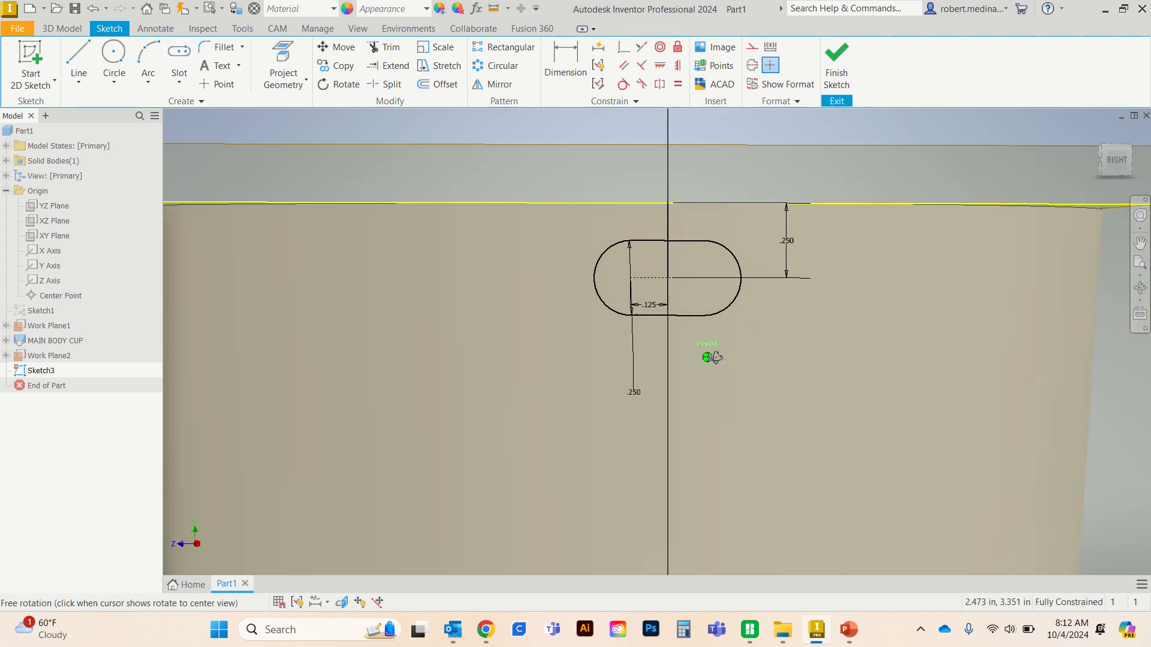
- Delete the vertical locating line above the slot and finish the sketch
{"action": "middle_click_drag", "start_coordinate": [709, 354], "coordinate": [748, 365], "text": "shift"}
{"action": "right_click", "coordinate": [677, 235]}
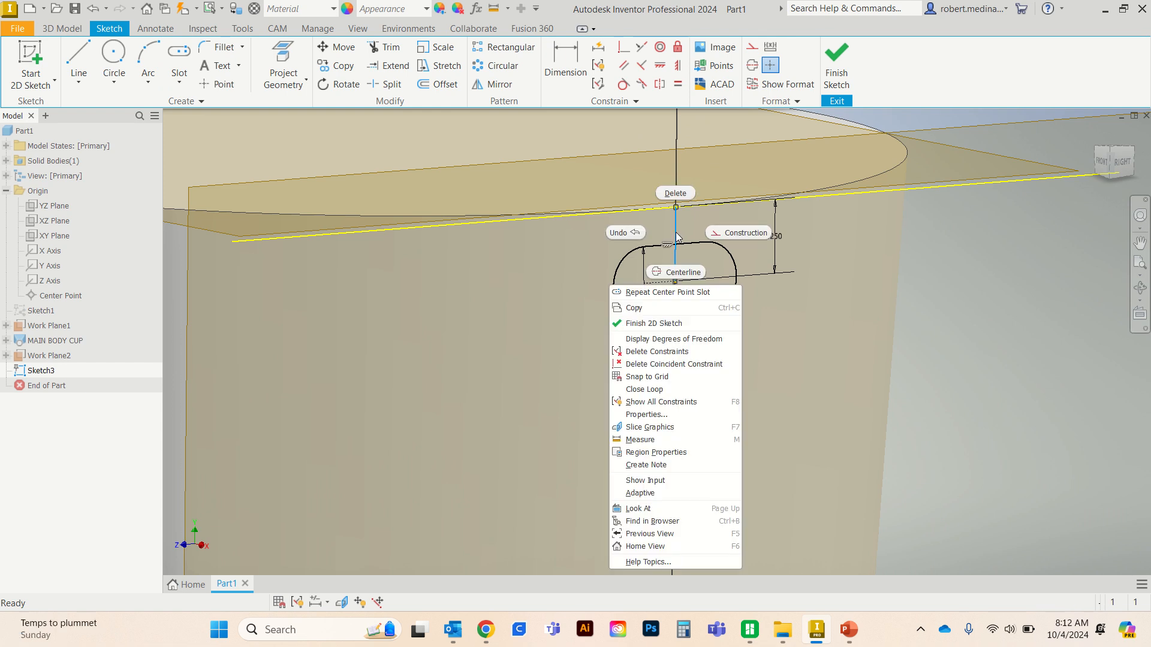
{"action": "left_click", "coordinate": [672, 193]}
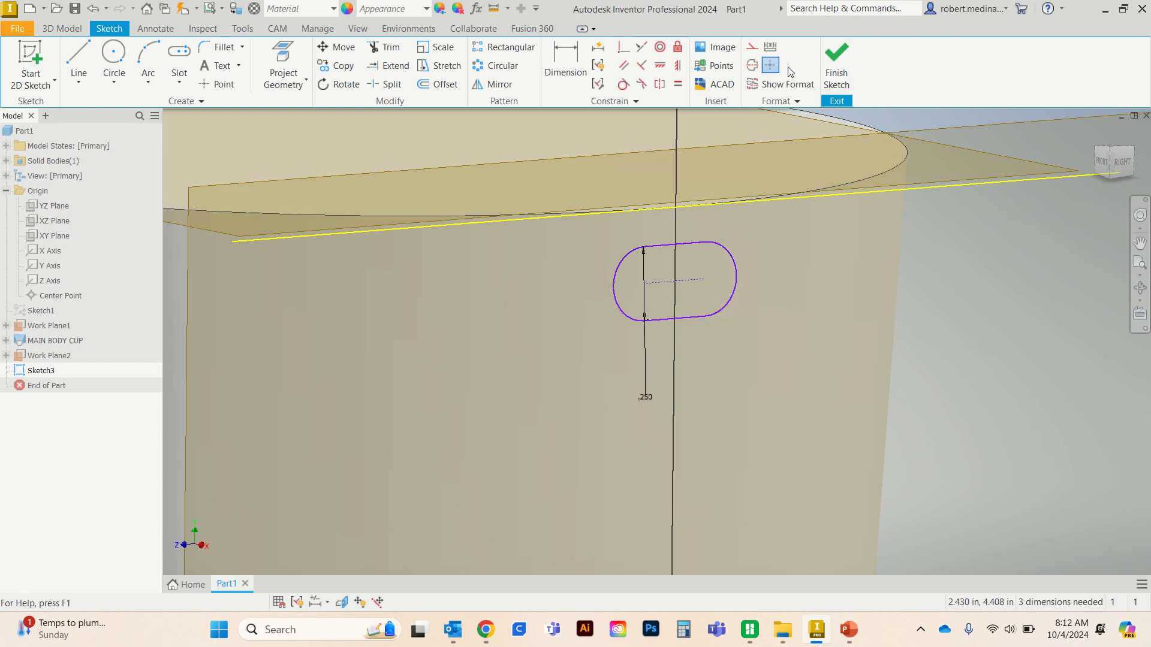
{"action": "left_click", "coordinate": [835, 66]}
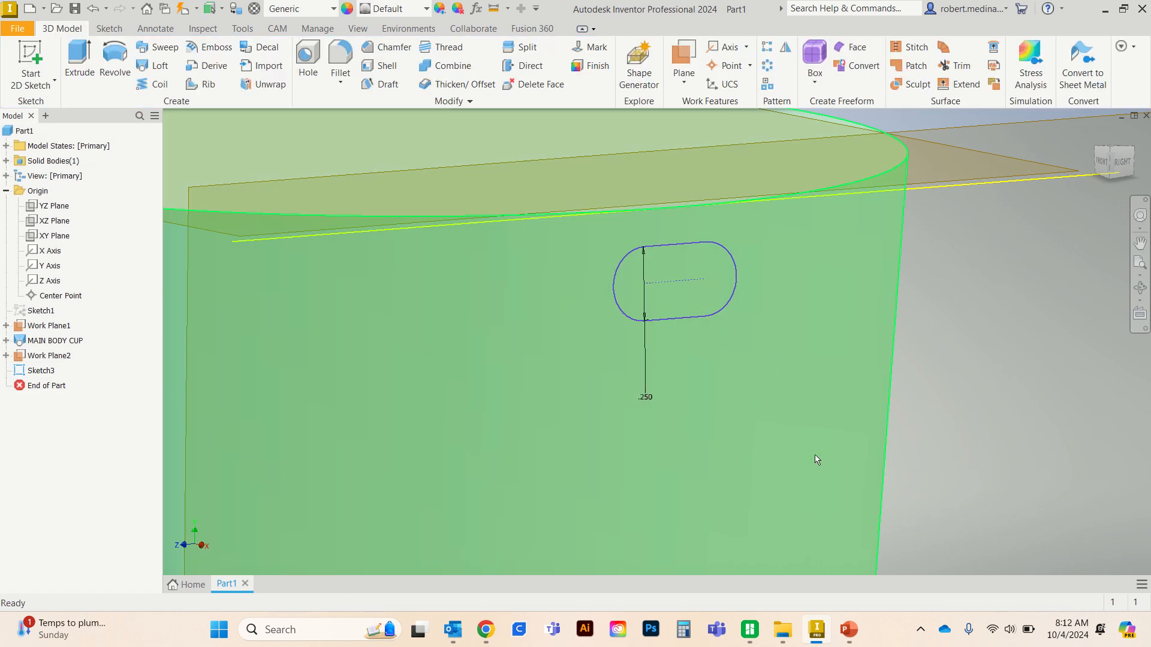
- Create a sketch on the XY origin plane and finish it without drawing any geometry
{"action": "scroll", "coordinate": [816, 459], "scroll_direction": "down", "scroll_amount": 10}
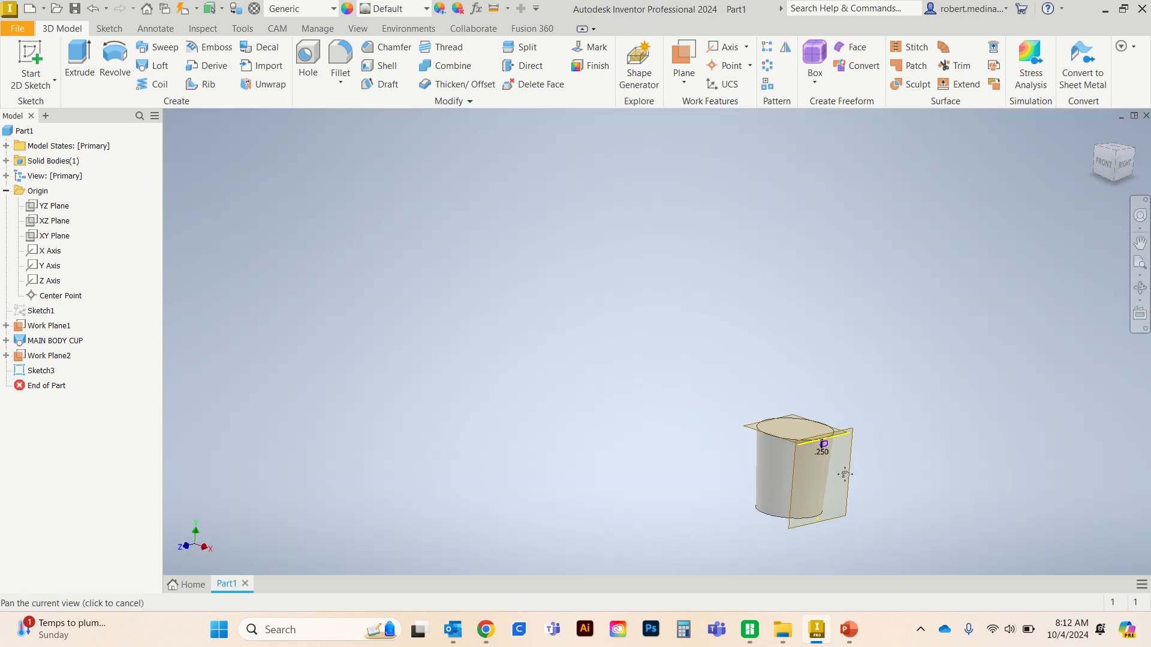
{"action": "mouse_move", "coordinate": [845, 475]}
{"action": "middle_mouse_down", "text": "shift"}
{"action": "mouse_move", "coordinate": [773, 336]}
{"action": "mouse_move", "coordinate": [732, 329]}
{"action": "mouse_move", "coordinate": [799, 260]}
{"action": "mouse_move", "coordinate": [610, 257]}
{"action": "mouse_move", "coordinate": [515, 28]}
{"action": "mouse_move", "coordinate": [601, 169]}
{"action": "mouse_move", "coordinate": [737, 195]}
{"action": "middle_mouse_up", "text": "shift"}
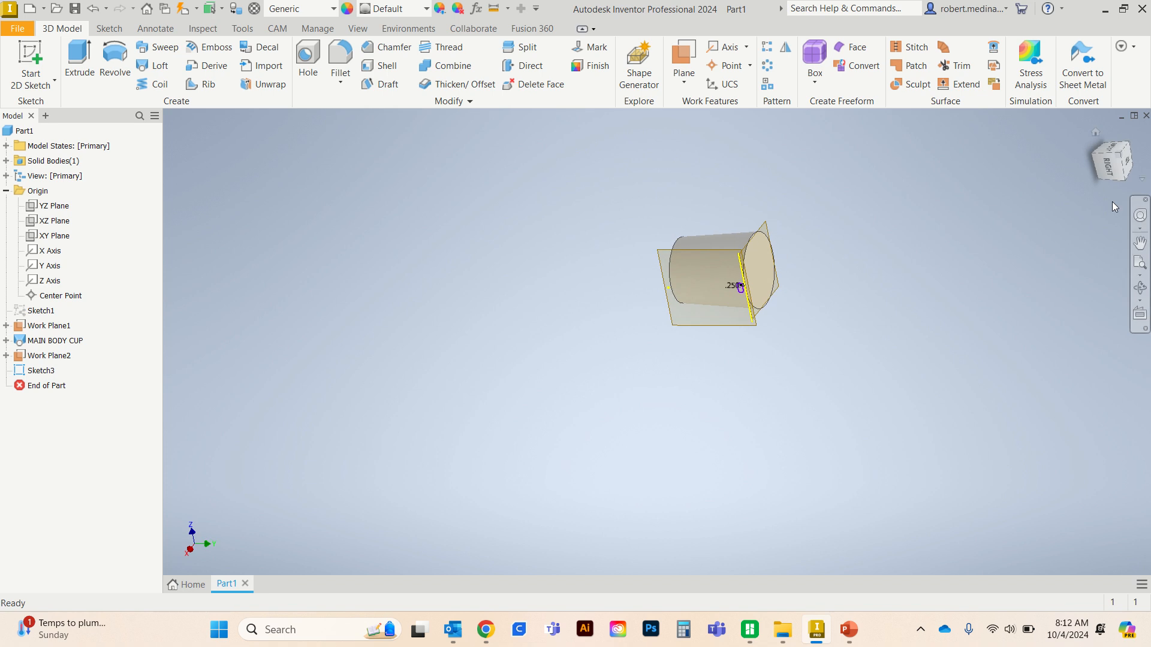
{"action": "left_click", "coordinate": [1125, 178]}
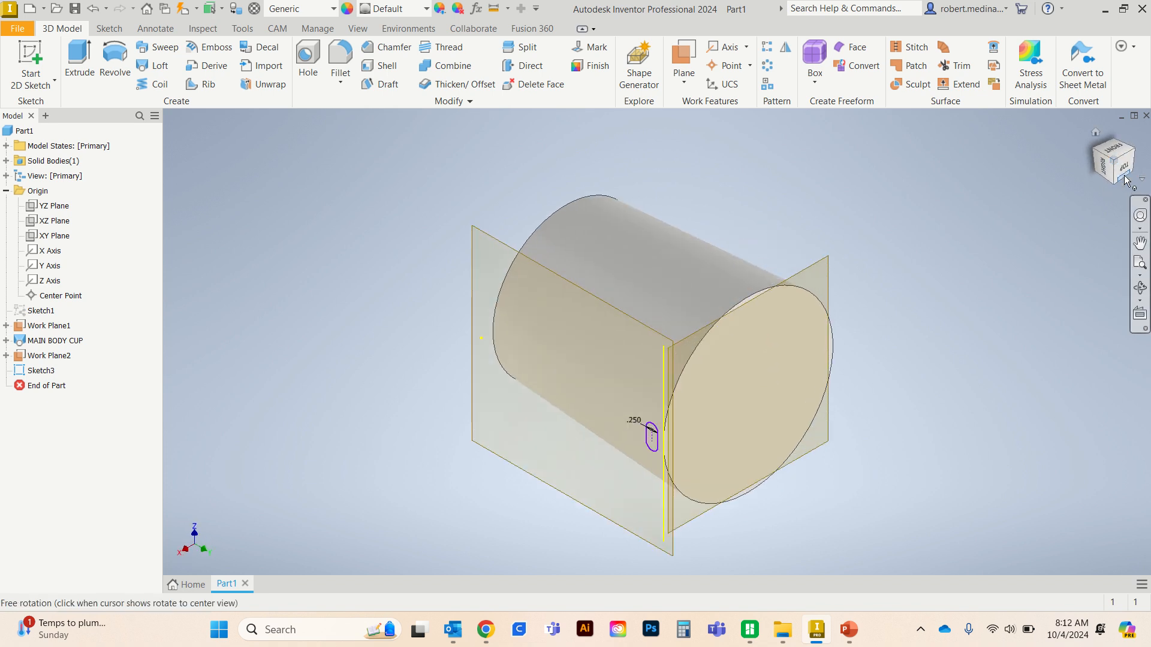
{"action": "left_click", "coordinate": [1125, 176]}
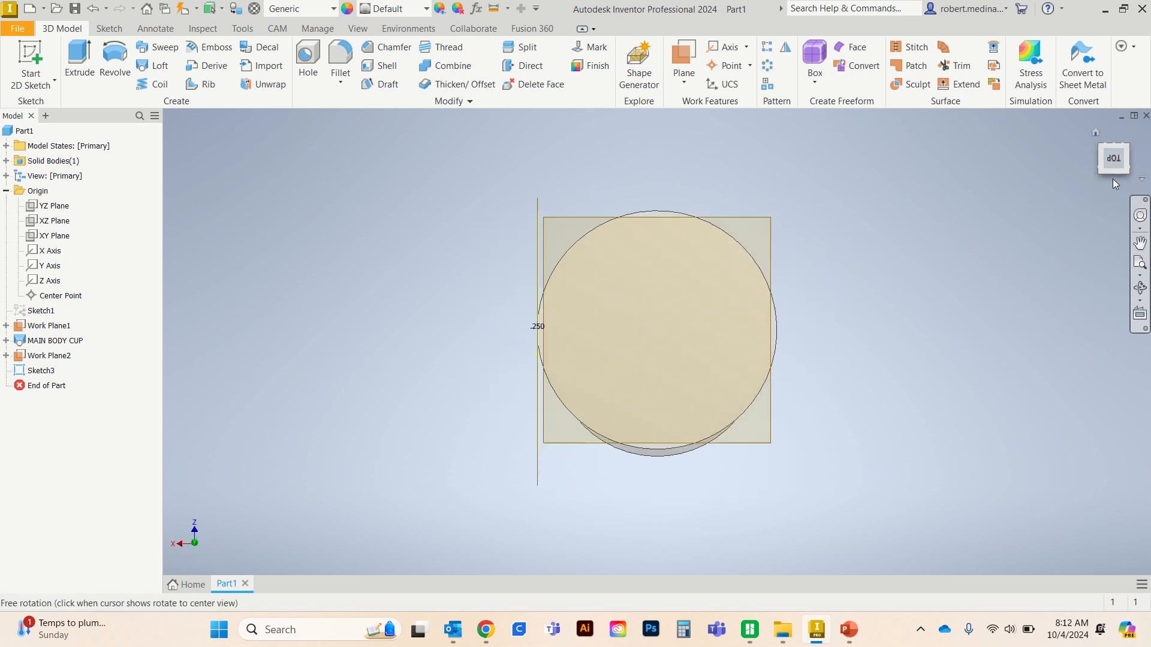
{"action": "left_click", "coordinate": [1114, 182]}
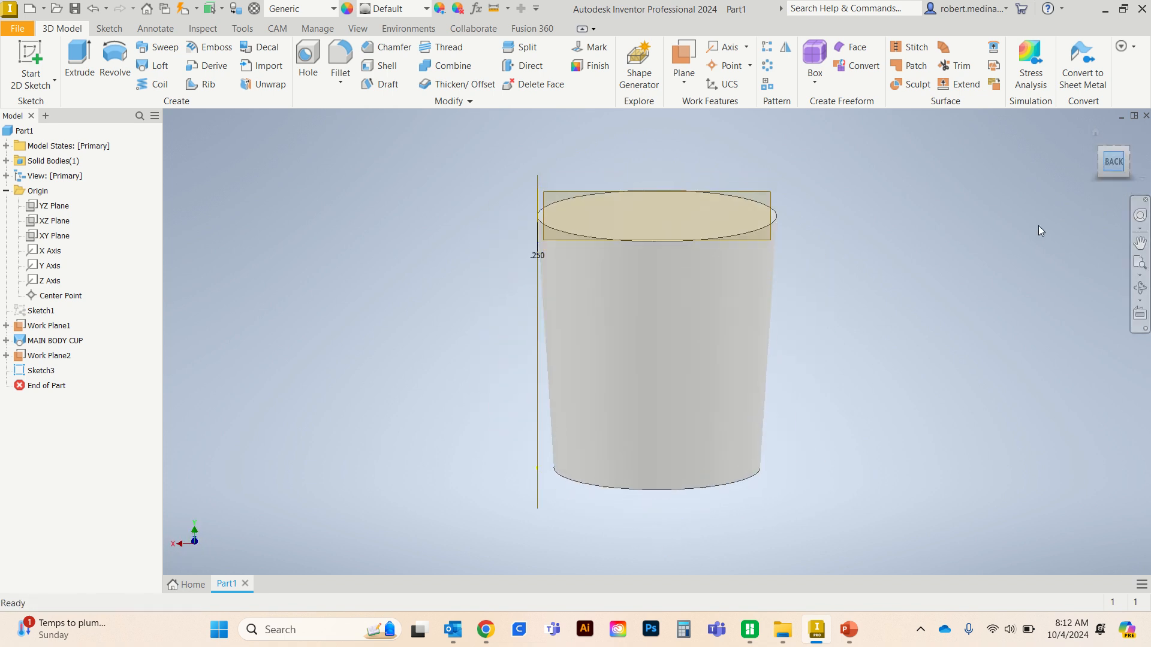
{"action": "left_click", "coordinate": [1105, 149]}
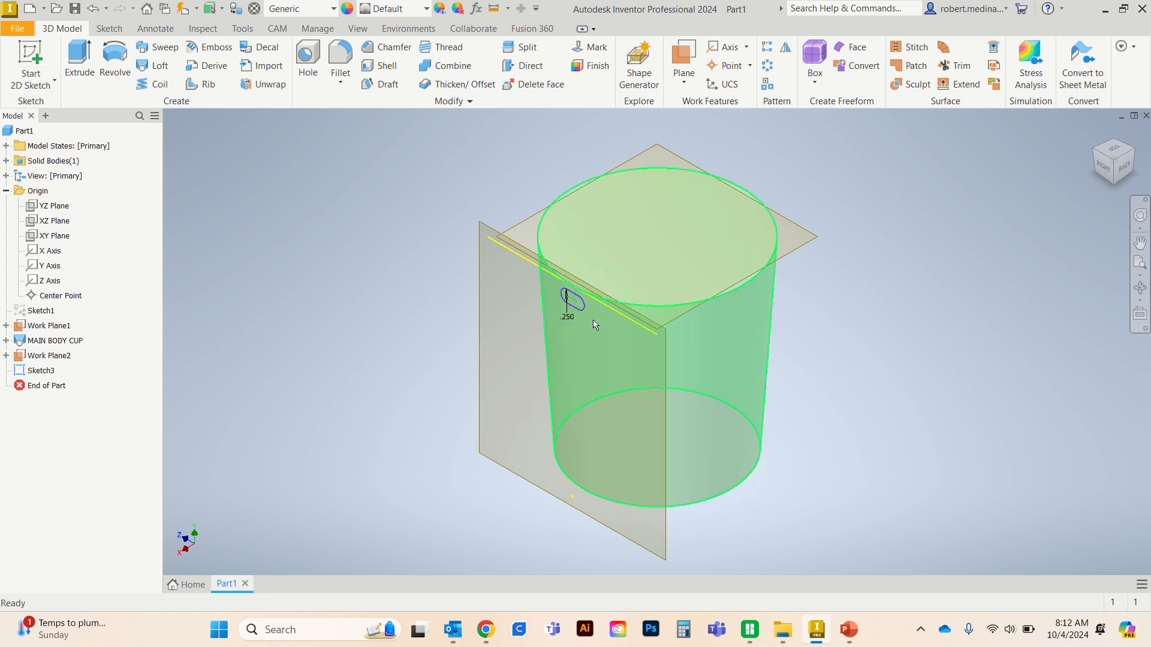
{"action": "left_click", "coordinate": [55, 236]}
{"action": "right_click", "coordinate": [54, 237]}
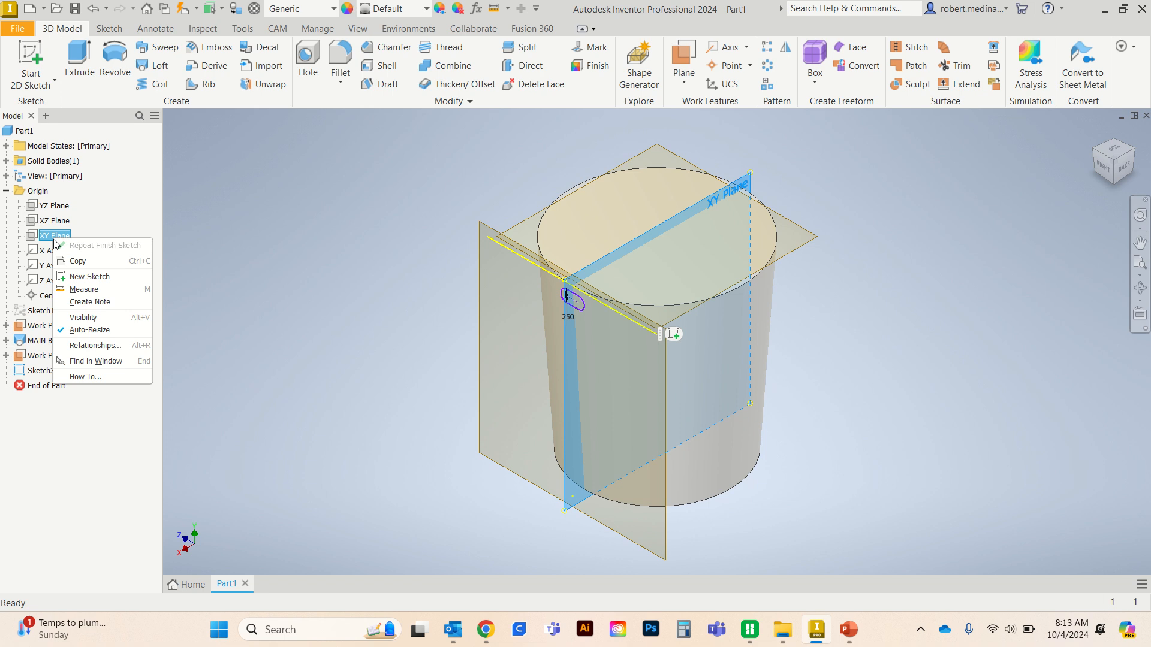
{"action": "left_click", "coordinate": [26, 49]}
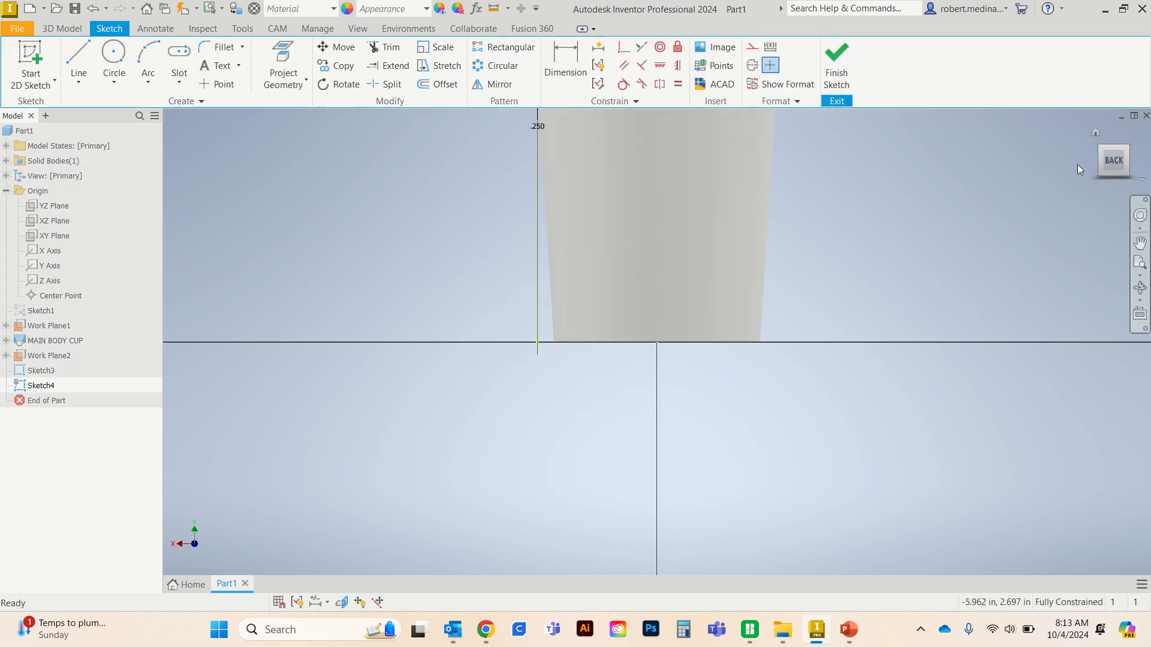
{"action": "left_click", "coordinate": [1095, 132]}
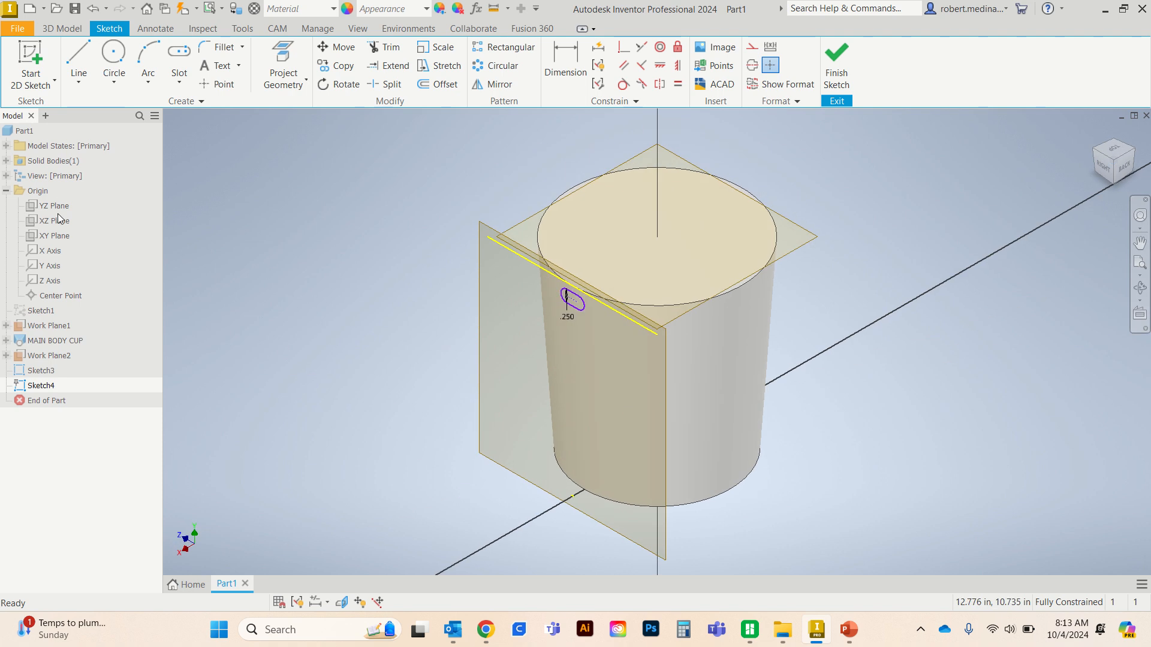
{"action": "left_click", "coordinate": [837, 66]}
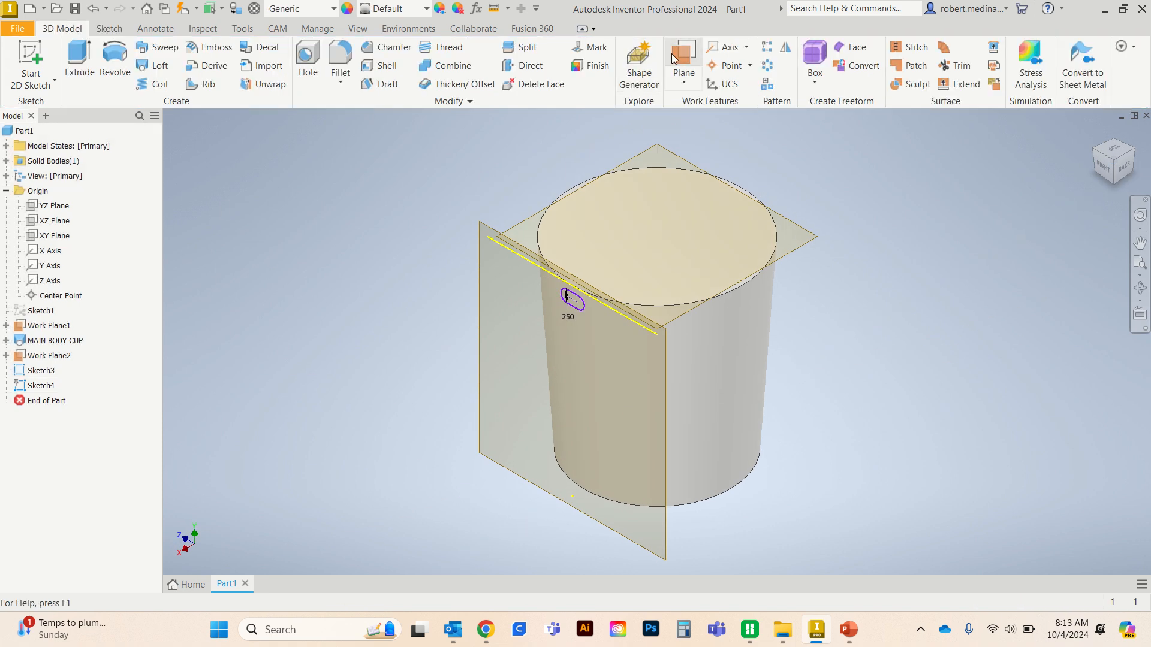
- Start a new 2D sketch on the XY origin plane
{"action": "left_click", "coordinate": [692, 52]}
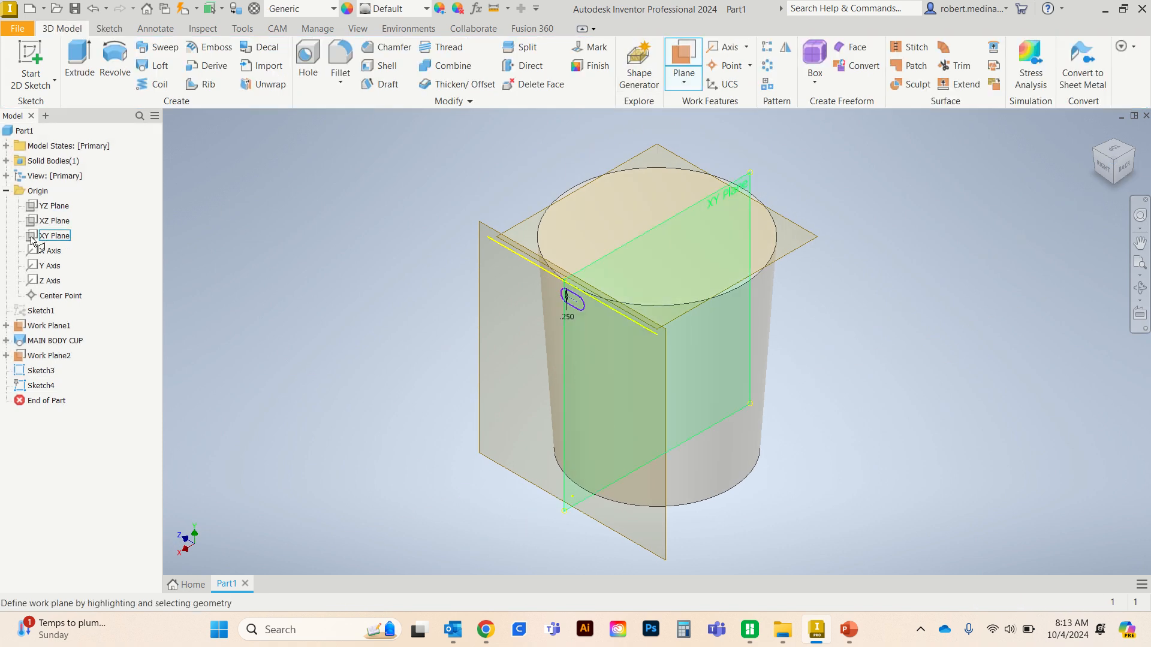
{"action": "left_click", "coordinate": [53, 237]}
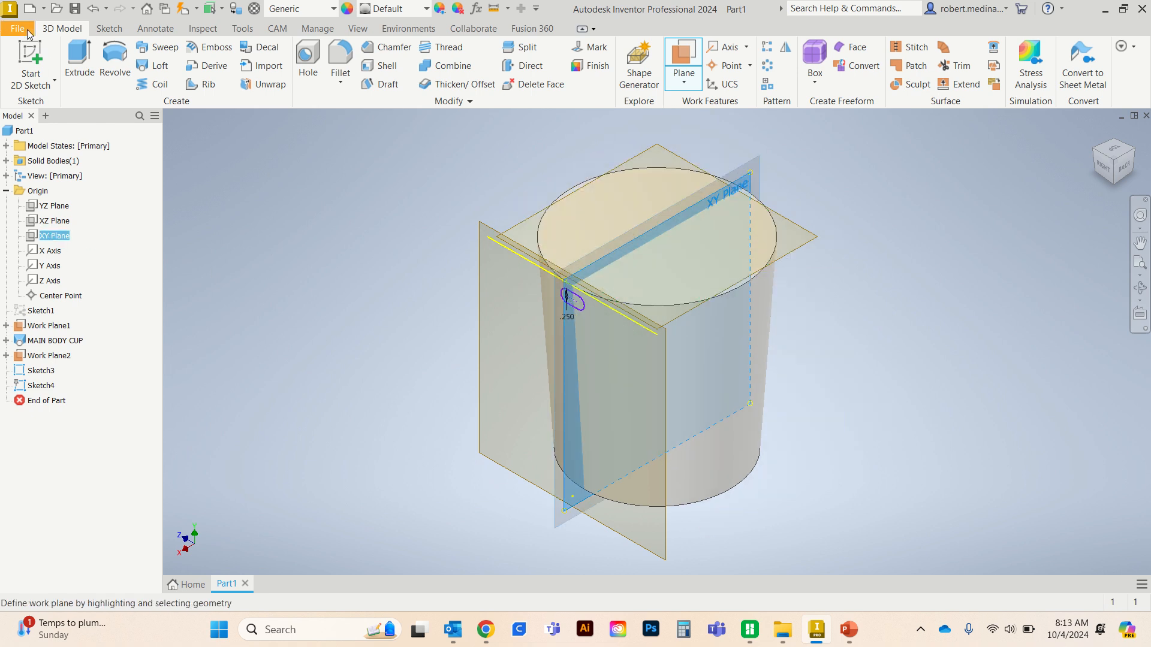
{"action": "left_click", "coordinate": [25, 60]}
{"action": "left_click", "coordinate": [24, 60]}
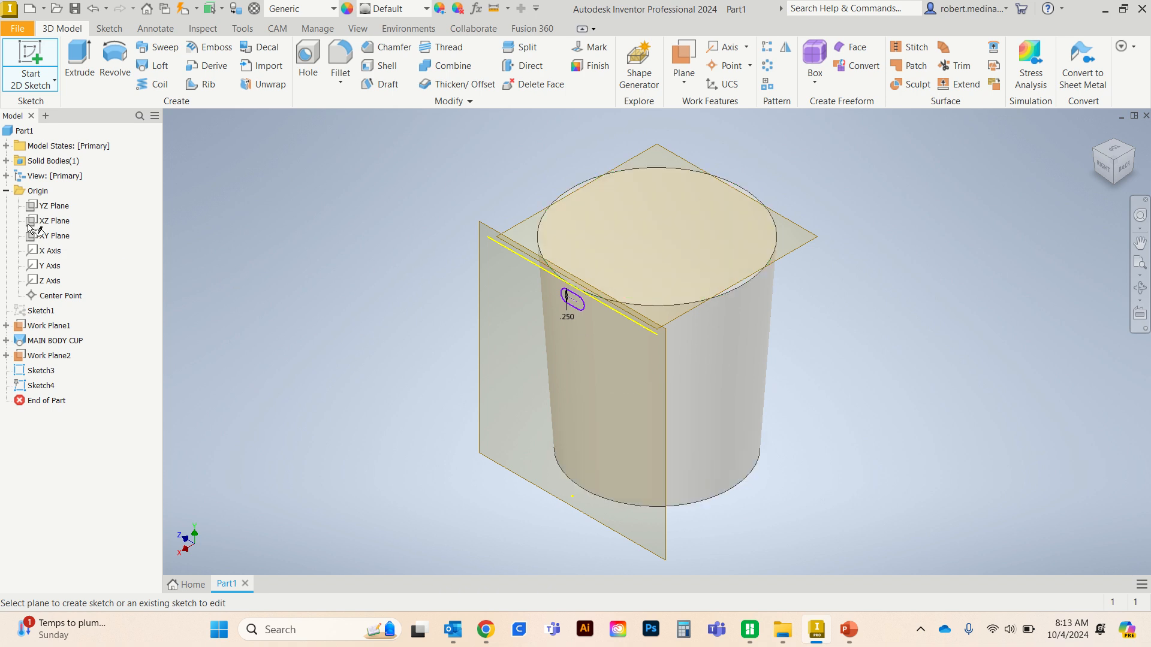
{"action": "left_click", "coordinate": [66, 237]}
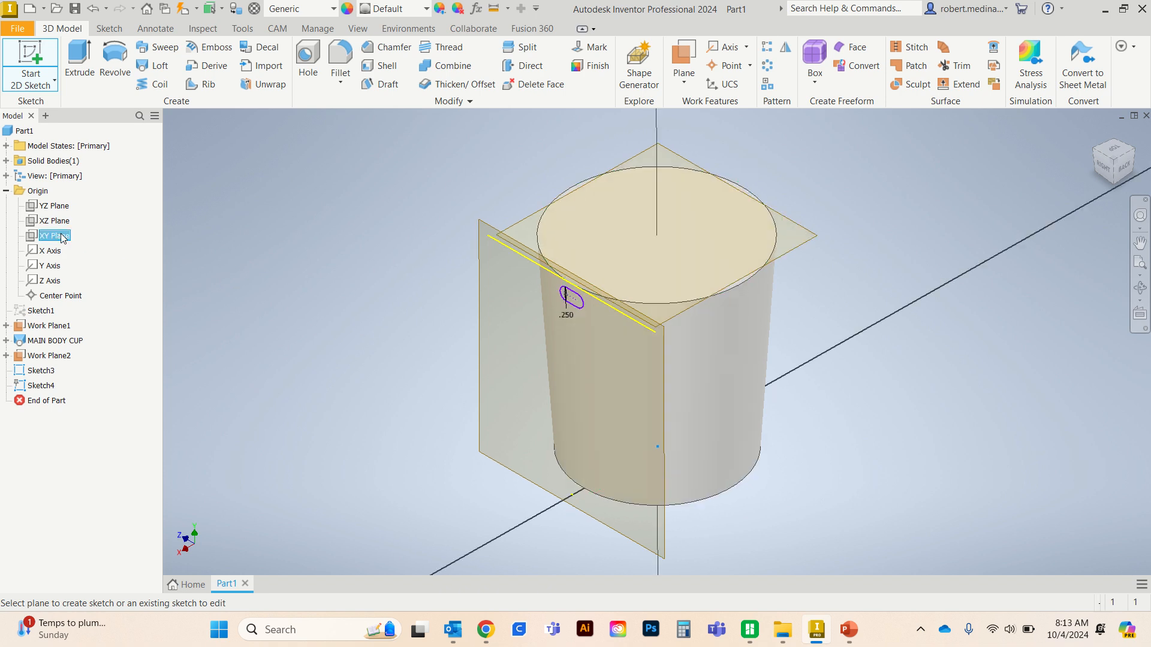
{"action": "middle_click_drag", "start_coordinate": [844, 386], "coordinate": [842, 389]}
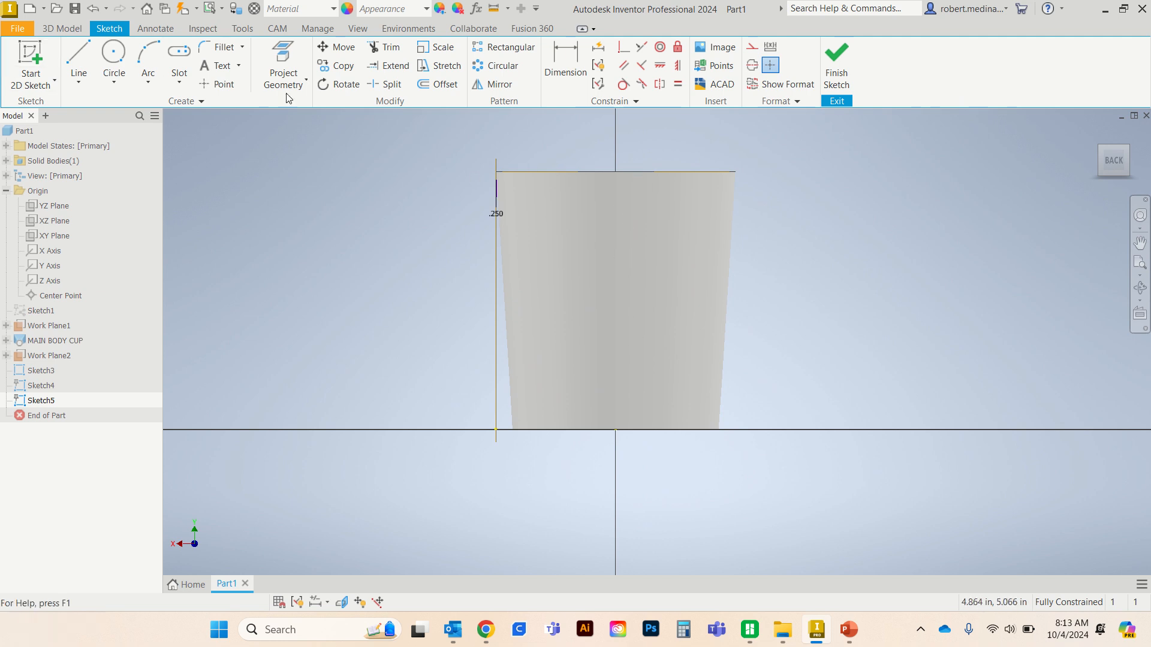
- Draw a .25 in vertical line downward from the midpoint of the cup's top rim edge
{"action": "left_click", "coordinate": [83, 60]}
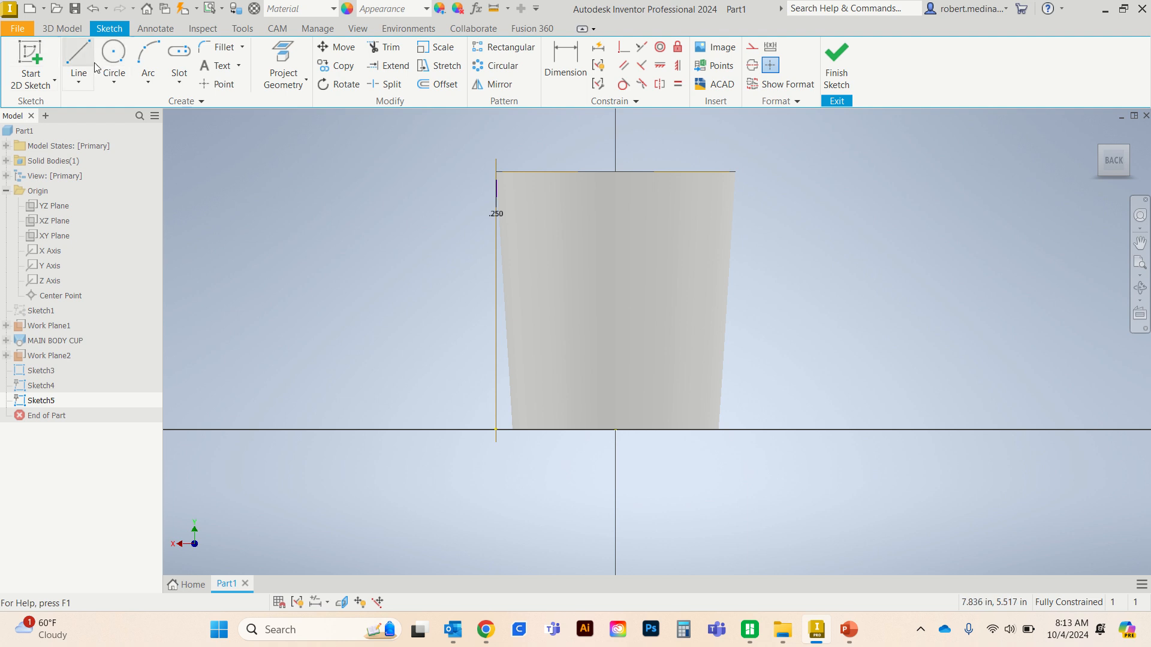
{"action": "left_click", "coordinate": [615, 172]}
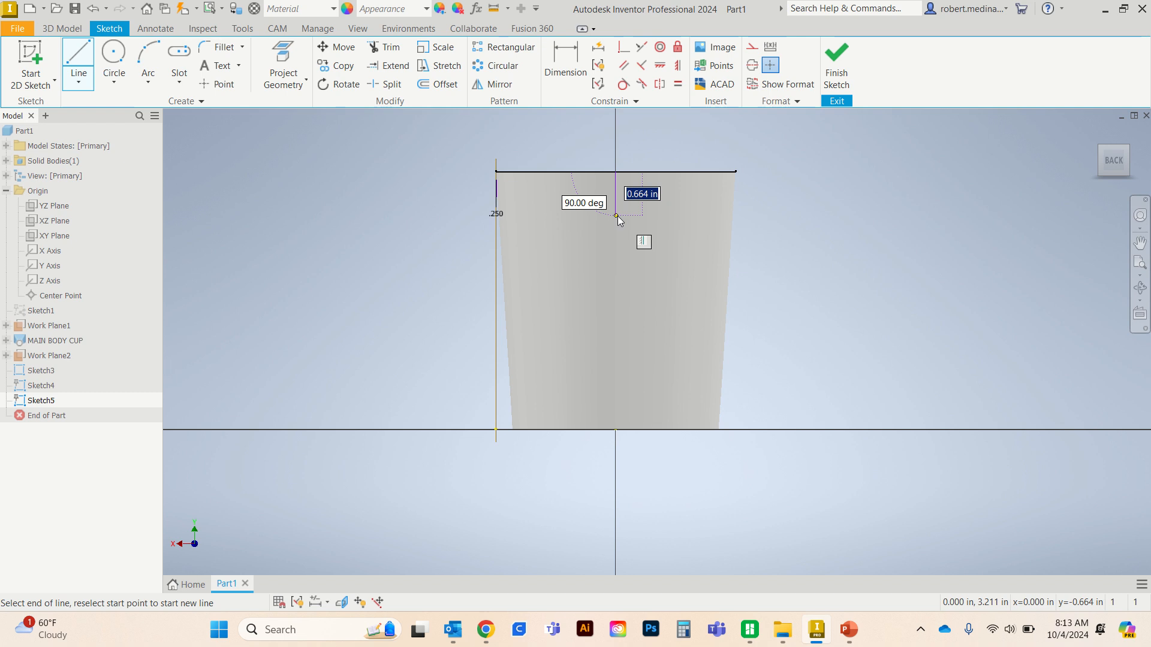
{"action": "type", "text": "."}
{"action": "type", "text": "24"}
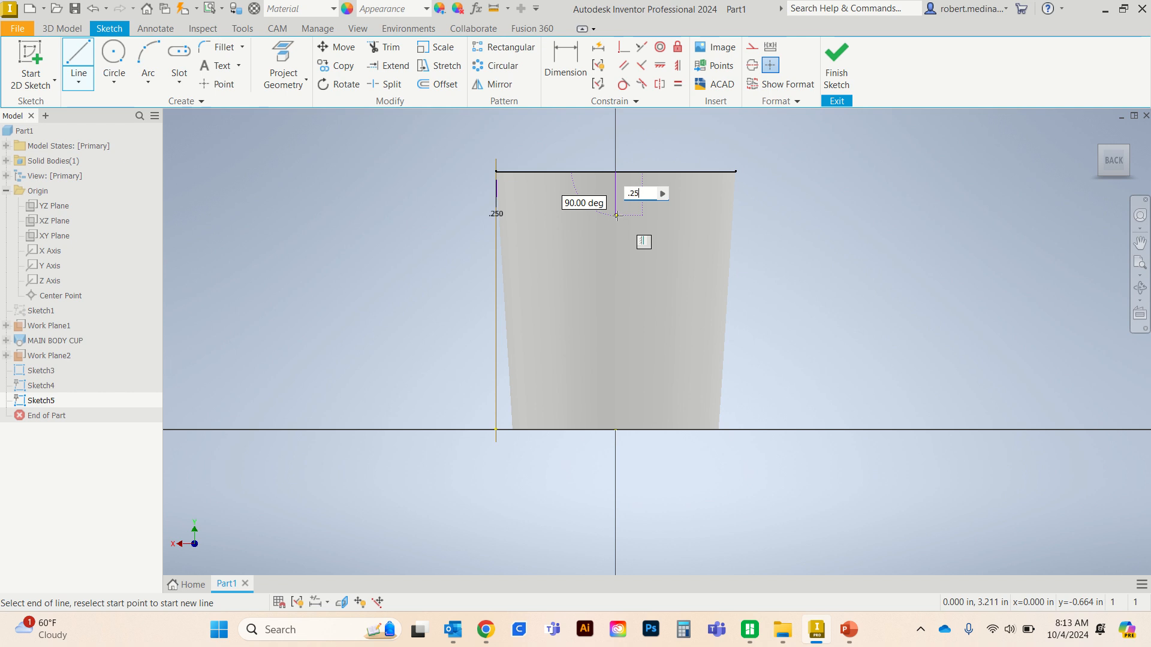
{"action": "key", "text": "Return"}
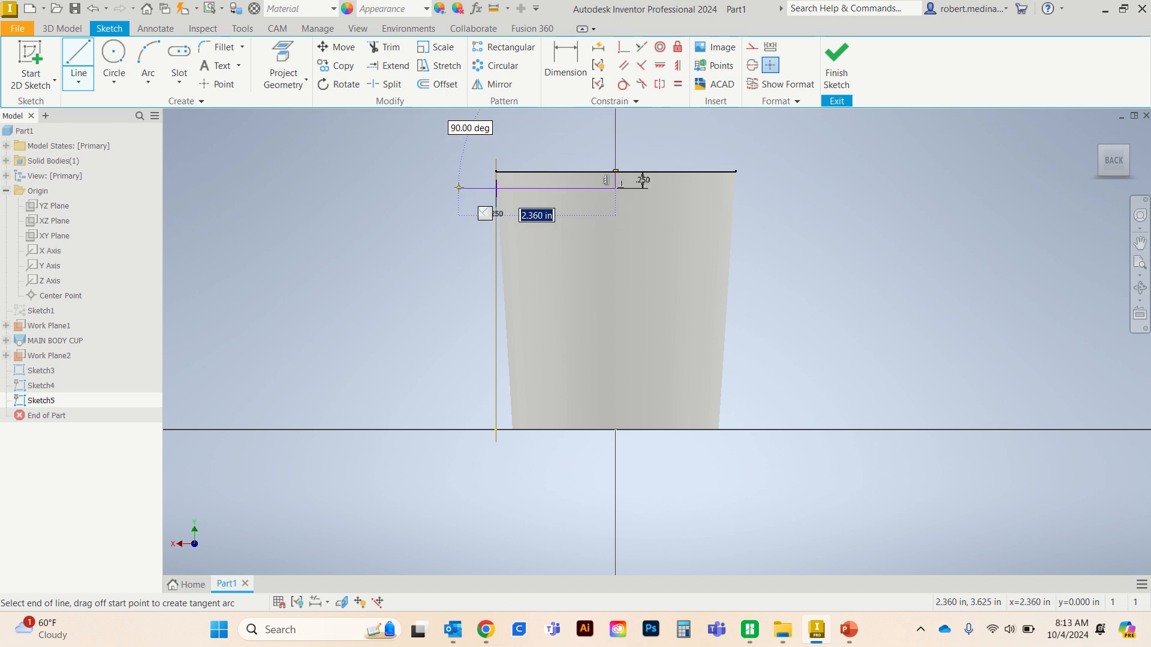
- Draw a 2.5 in horizontal line from the short vertical line's lower endpoint outward past the cup's slot side
{"action": "scroll", "coordinate": [458, 187], "scroll_direction": "up", "scroll_amount": 5}
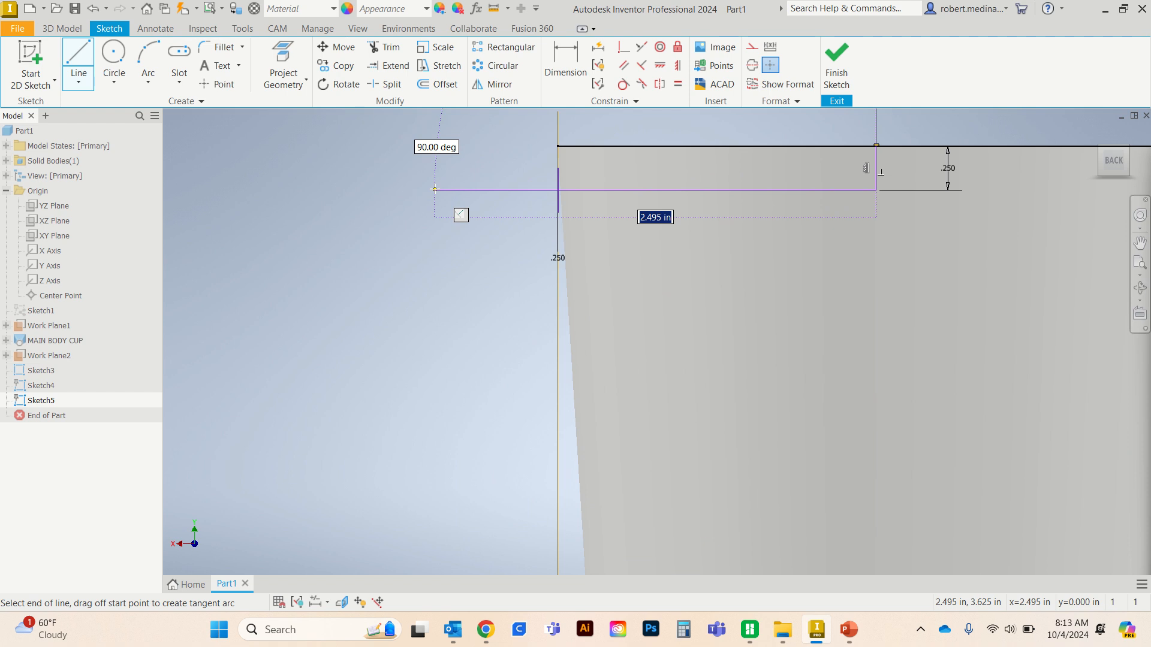
{"action": "type", "text": "2.5"}
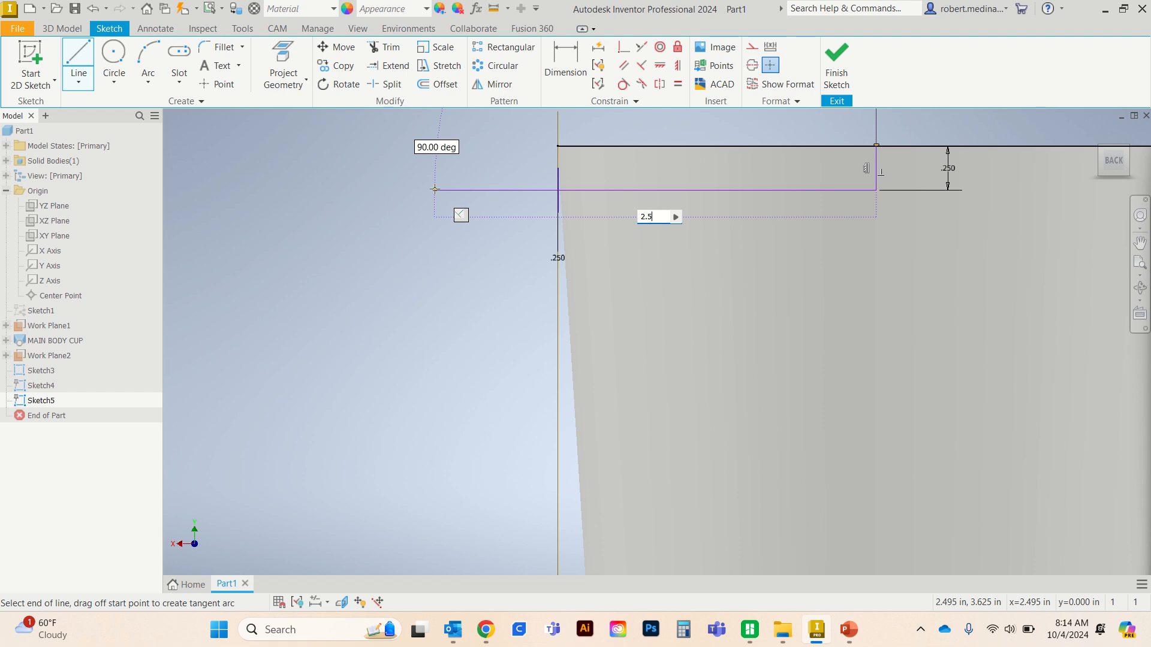
{"action": "key", "text": "Return"}
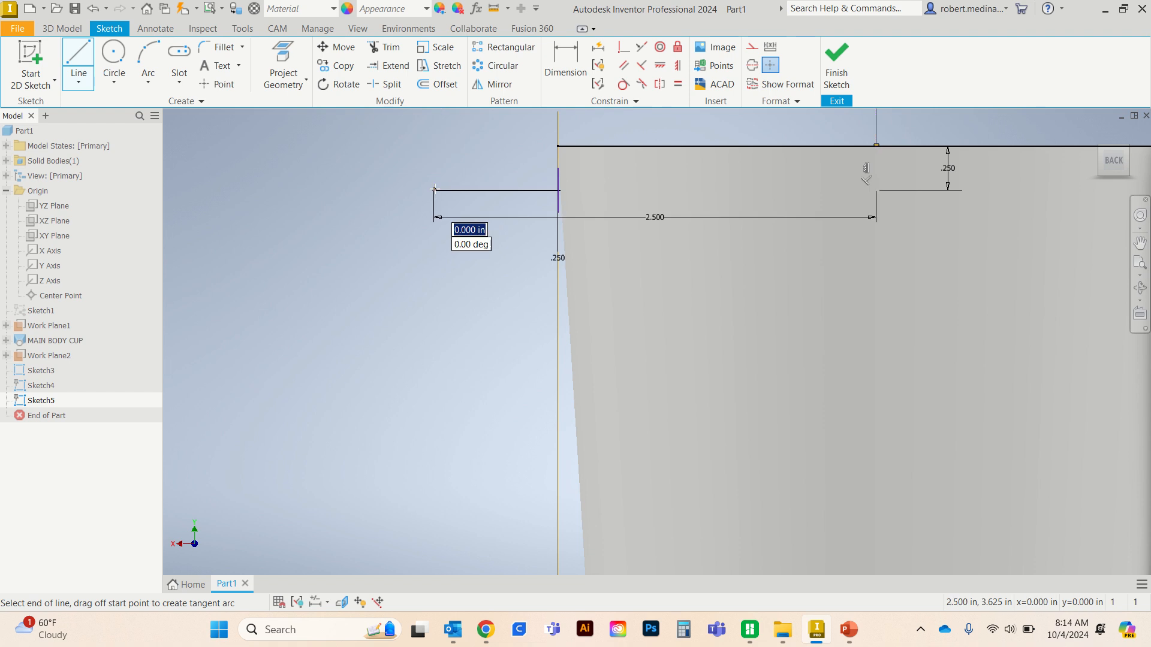
{"action": "key", "text": "Escape"}
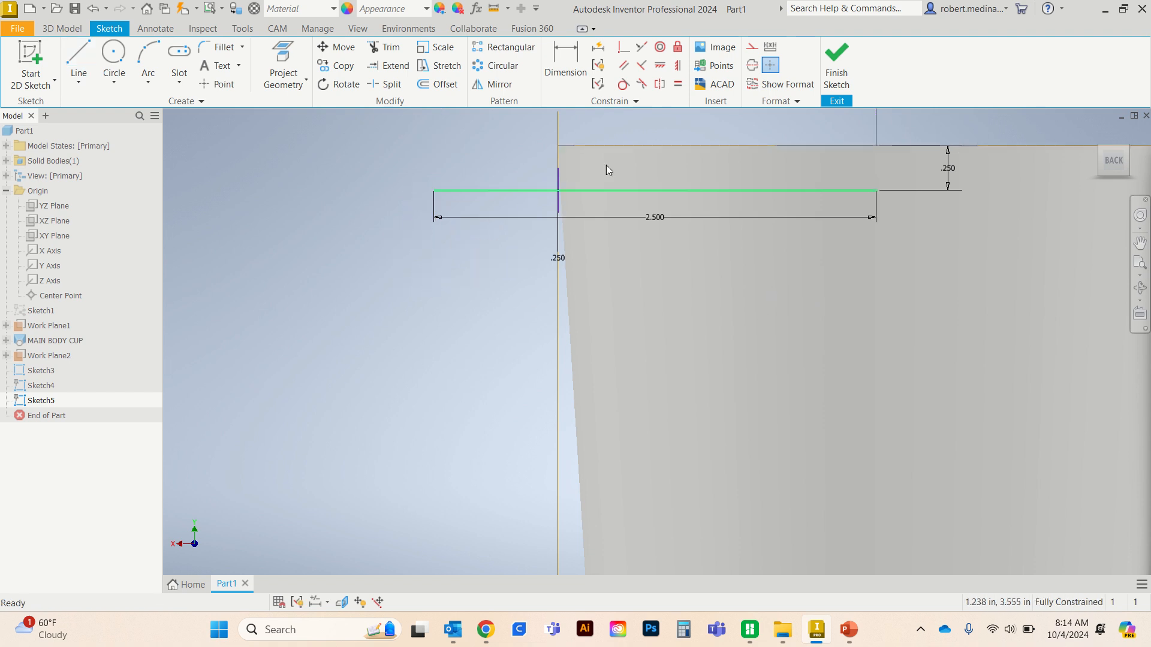
- Draw a 2.75 in vertical line down from the horizontal line's inner endpoint and a horizontal line from its lower end to the cup's slanted side
{"action": "left_click", "coordinate": [877, 190]}
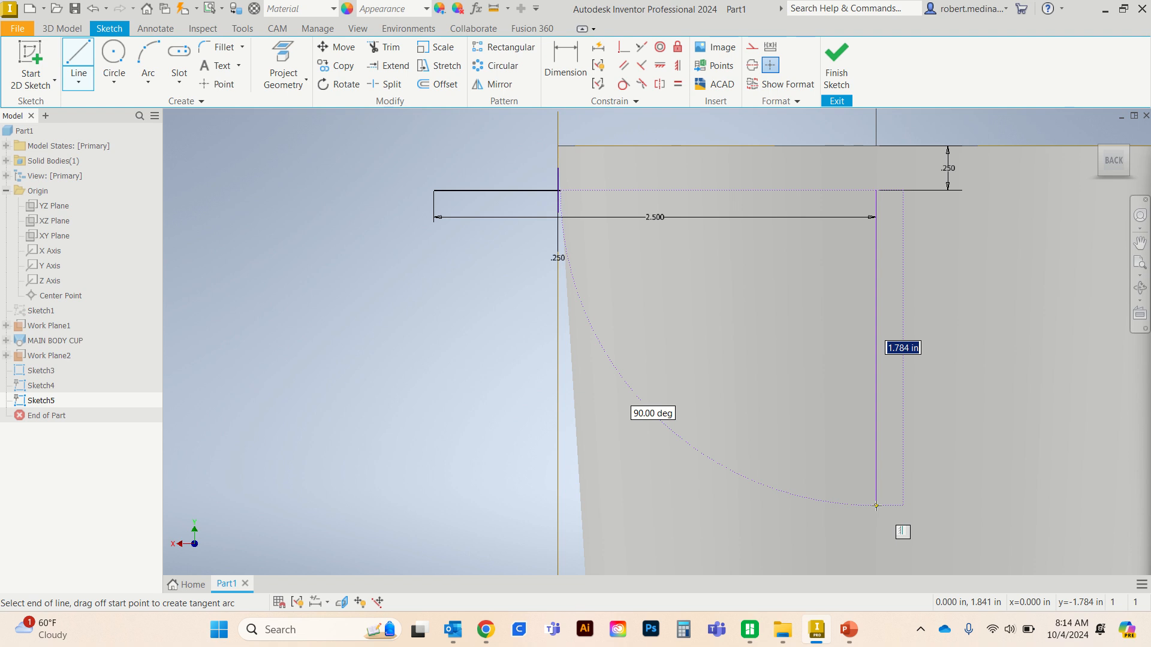
{"action": "type", "text": "2.75"}
{"action": "key", "text": "Return"}
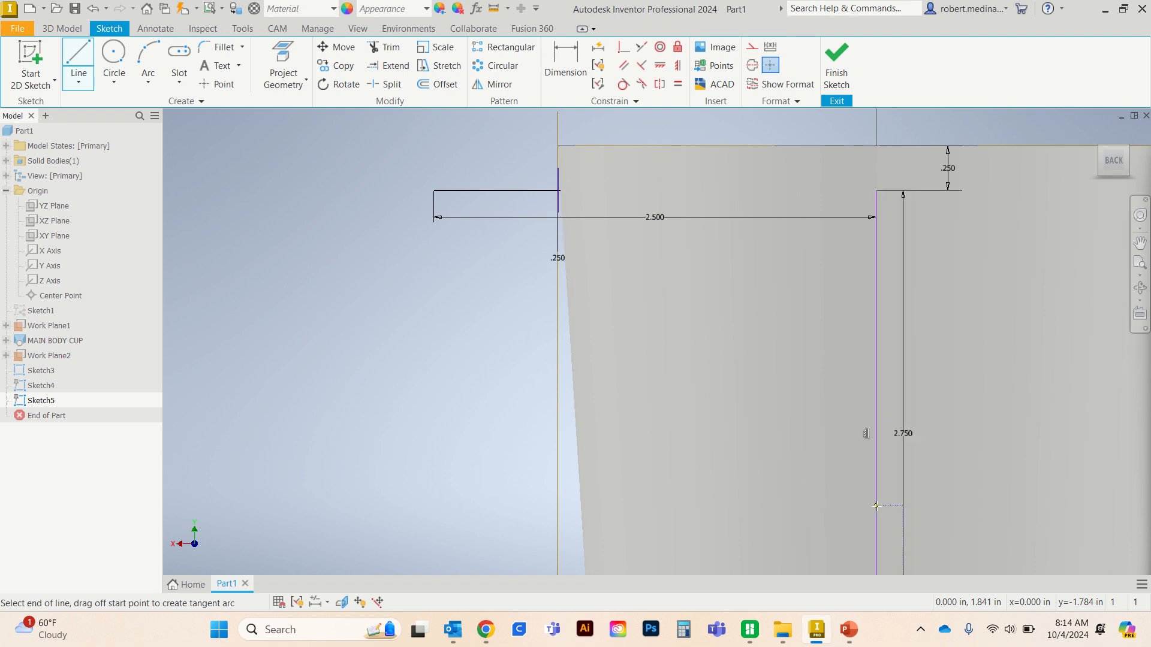
{"action": "middle_click_drag", "start_coordinate": [870, 336], "coordinate": [909, 240]}
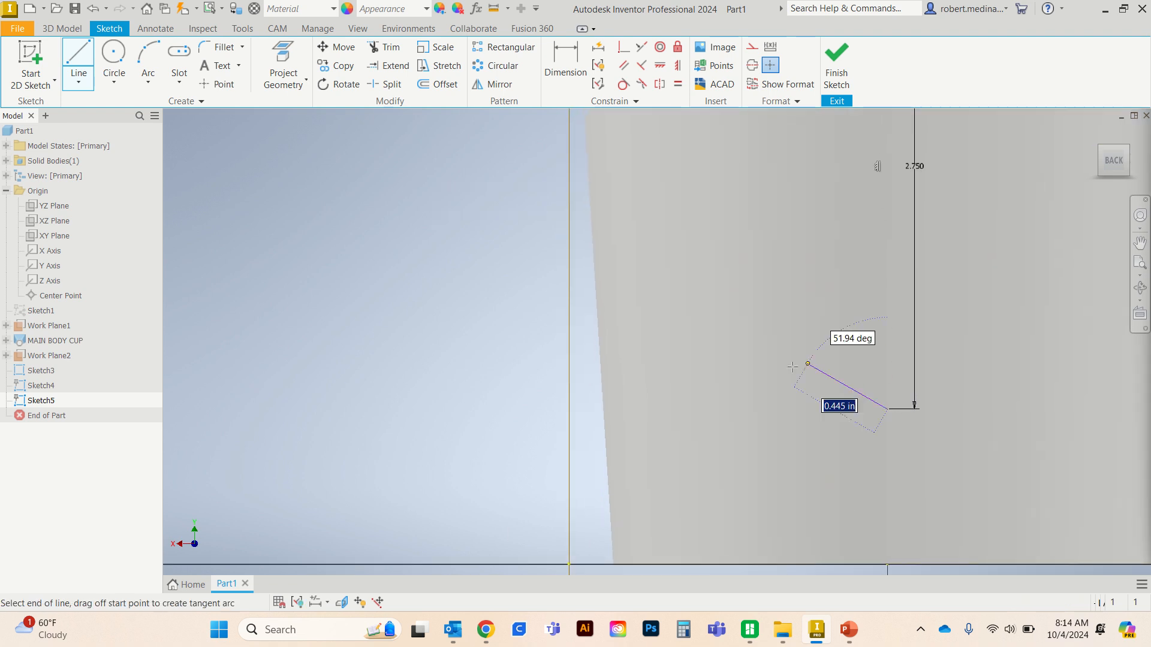
{"action": "left_click", "coordinate": [602, 410]}
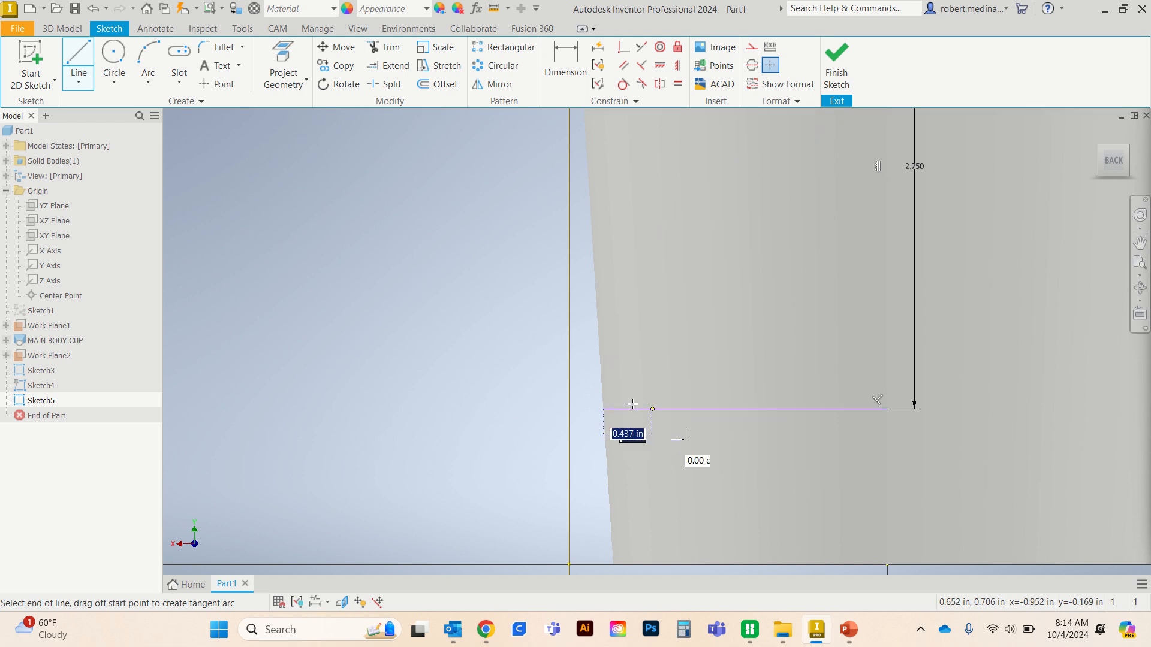
{"action": "key", "text": "Escape"}
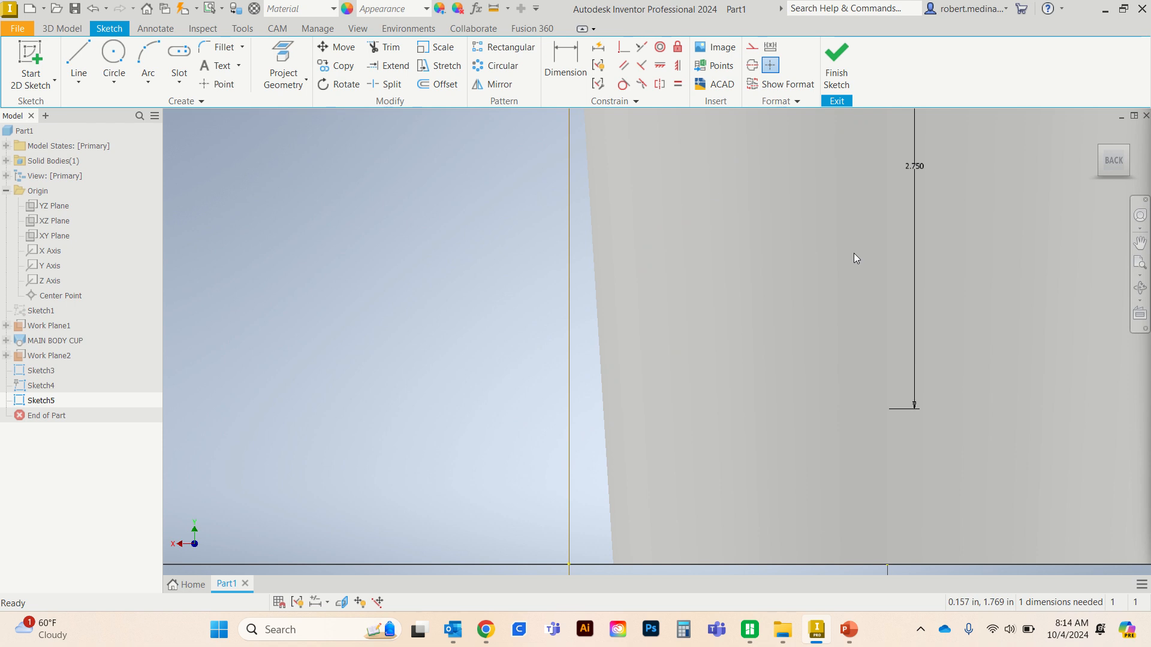
- Draw an interpolation spline from the upper line's outer end through one outer point to the lower line's end at the cup wall, and finish the sketch
{"action": "scroll", "coordinate": [768, 253], "scroll_direction": "down", "scroll_amount": 2}
{"action": "scroll", "coordinate": [768, 253], "scroll_direction": "up", "scroll_amount": 5}
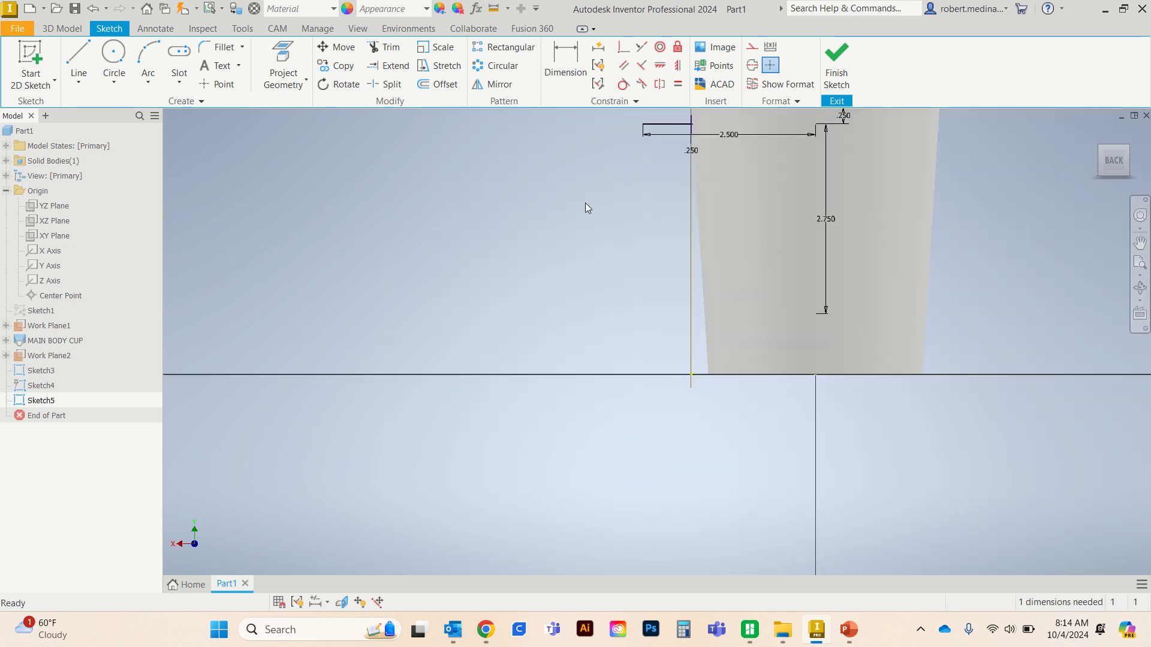
{"action": "left_click", "coordinate": [79, 82]}
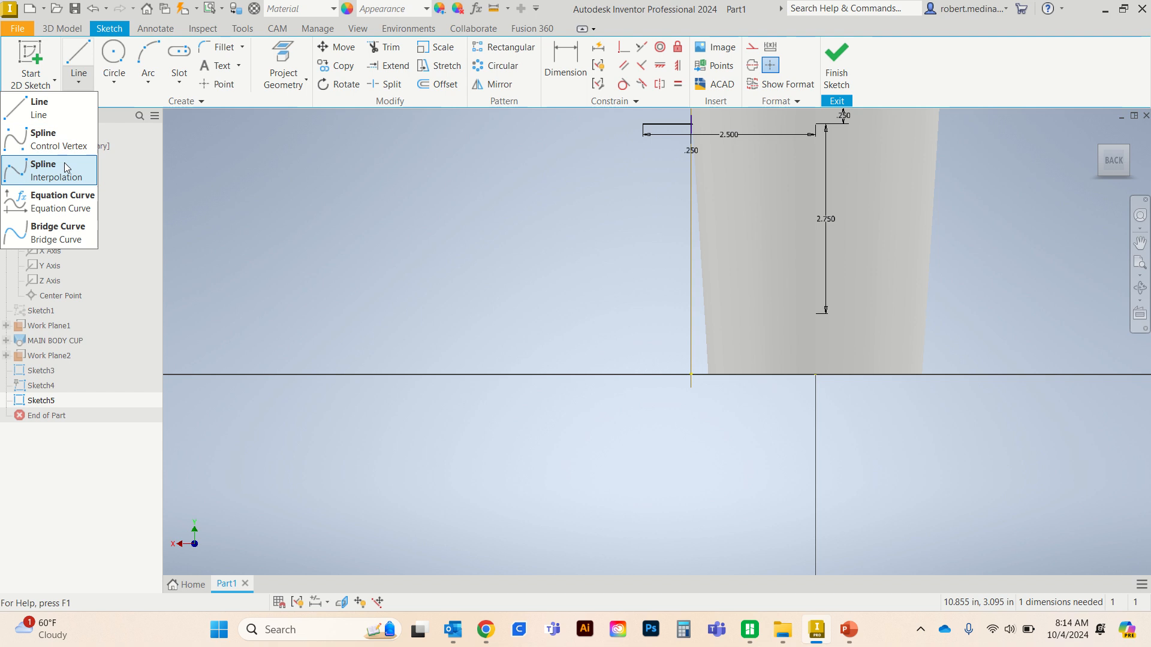
{"action": "left_click", "coordinate": [53, 167]}
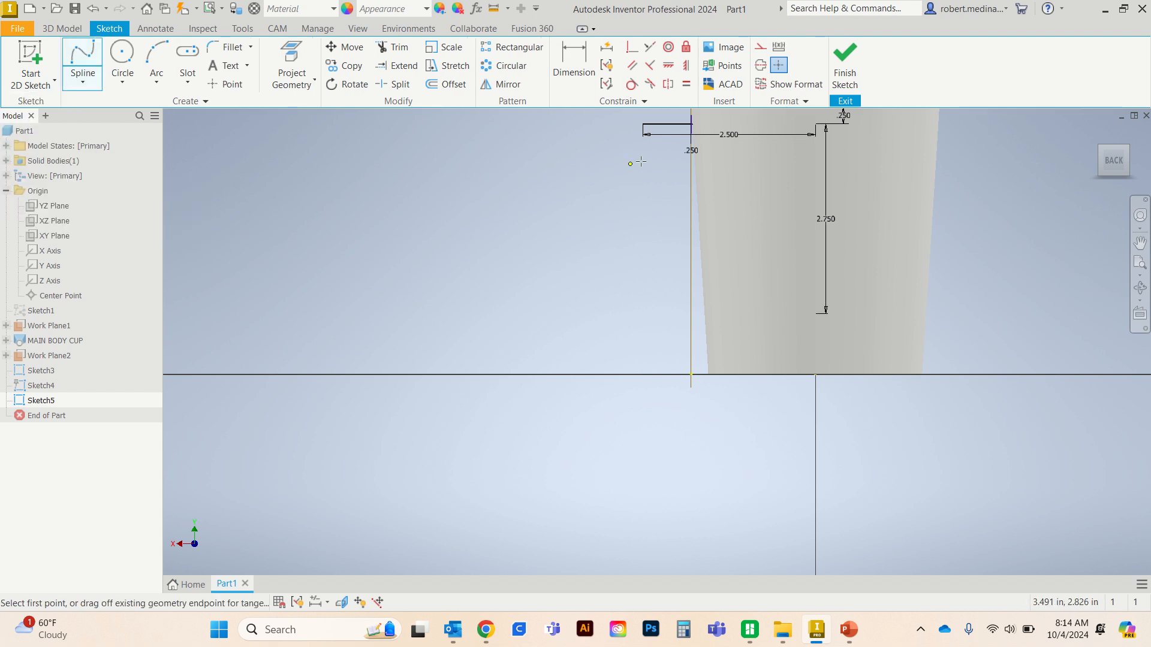
{"action": "left_click", "coordinate": [643, 124]}
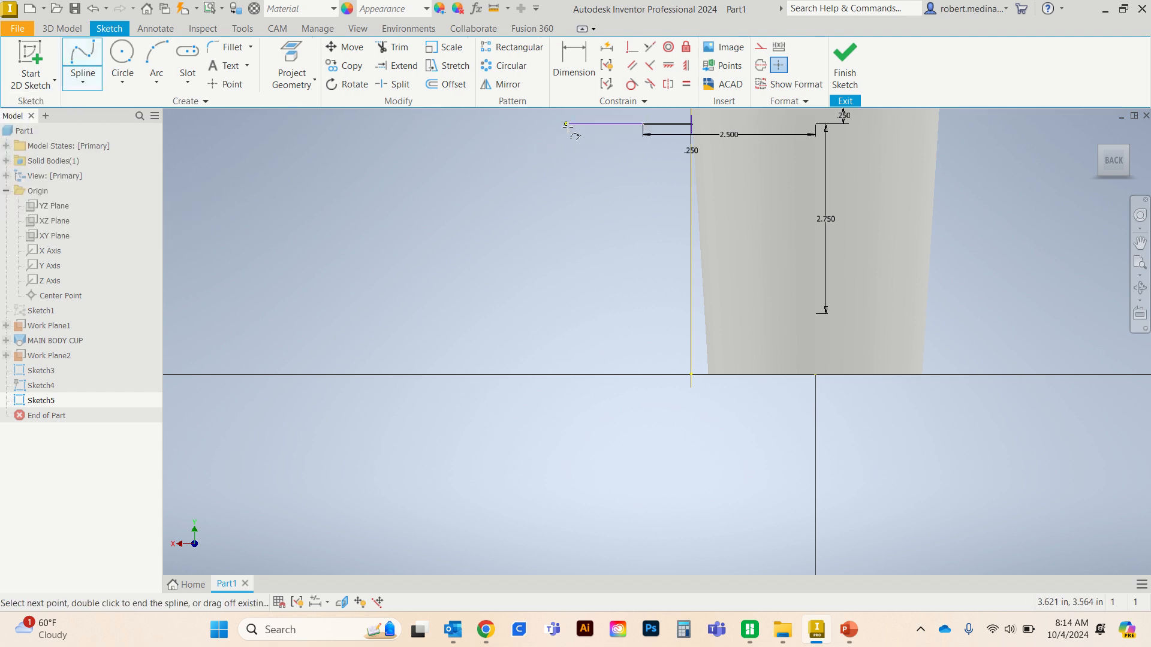
{"action": "left_click", "coordinate": [592, 120]}
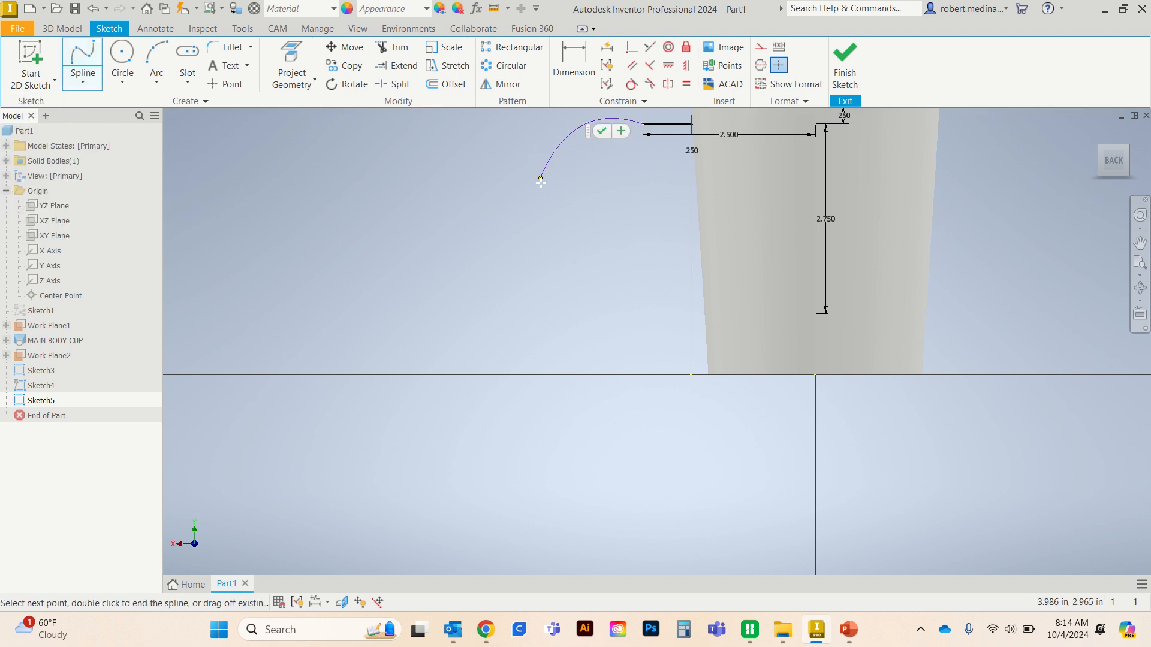
{"action": "left_click", "coordinate": [705, 313]}
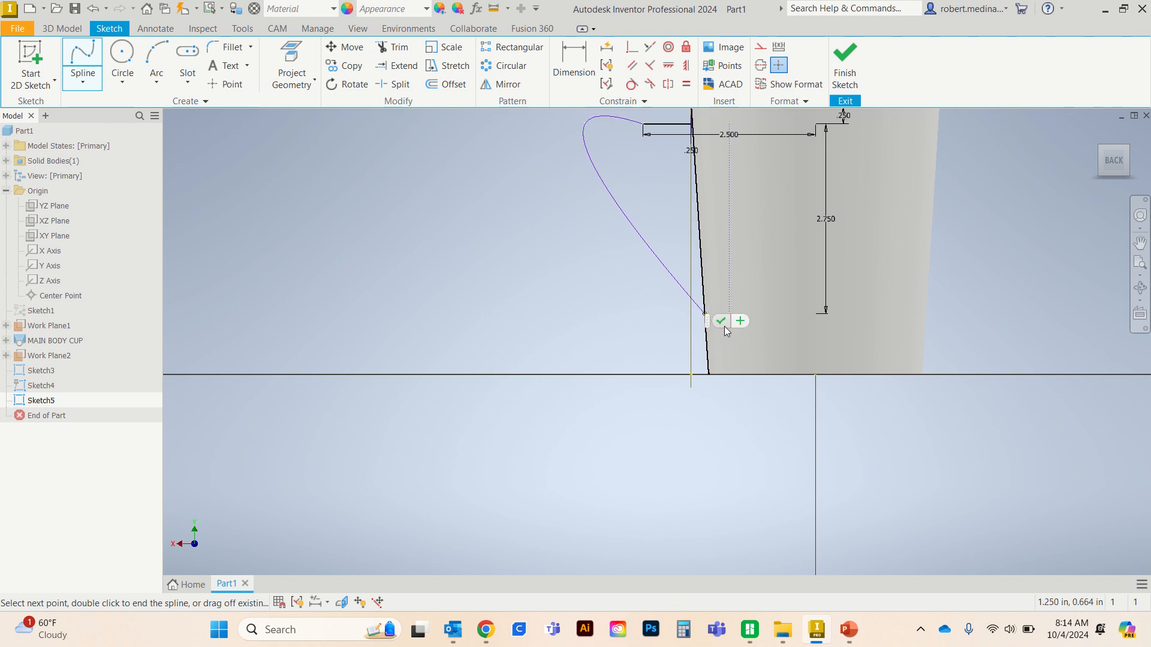
{"action": "left_click", "coordinate": [721, 322]}
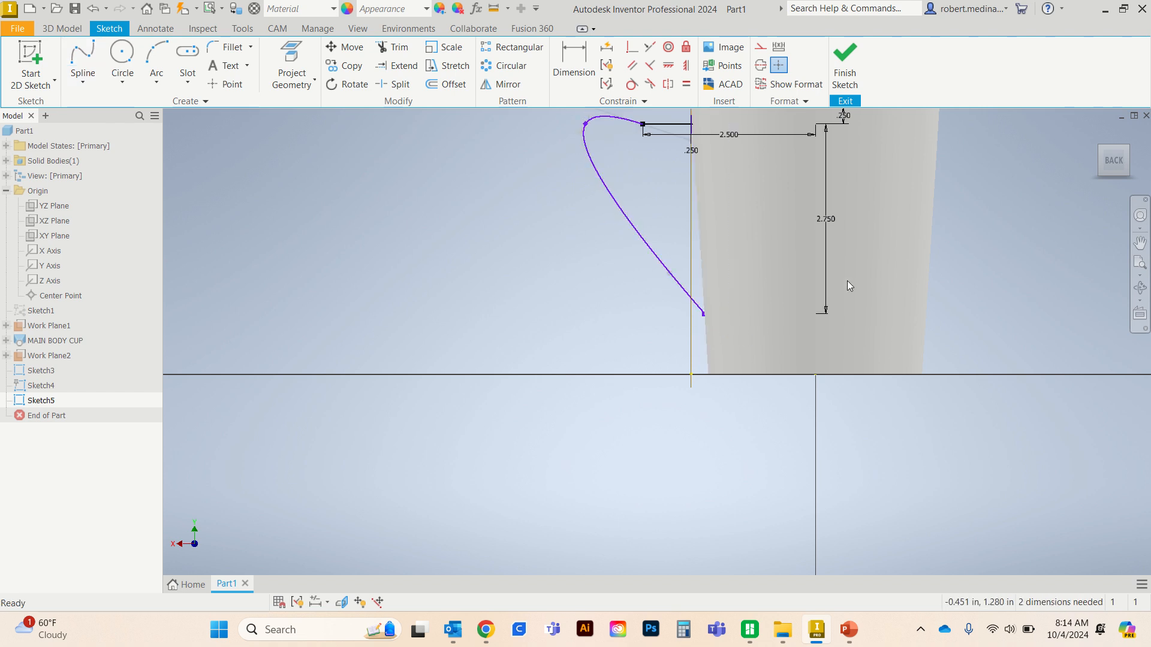
{"action": "middle_click_drag", "start_coordinate": [859, 253], "coordinate": [803, 308]}
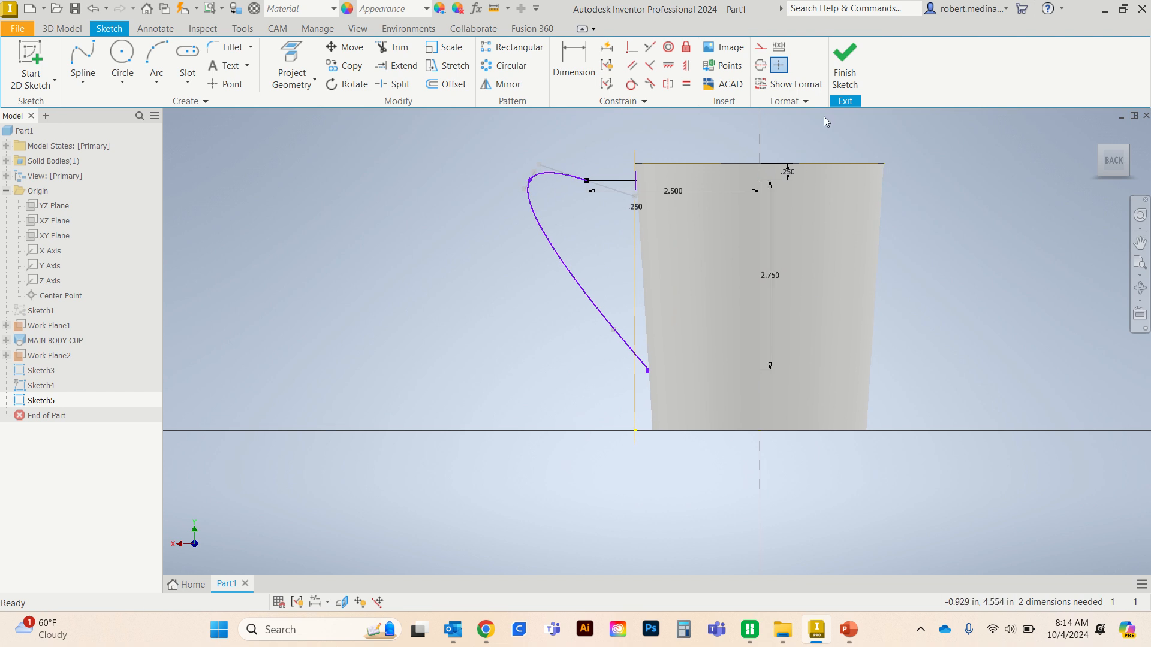
{"action": "left_click", "coordinate": [845, 62]}
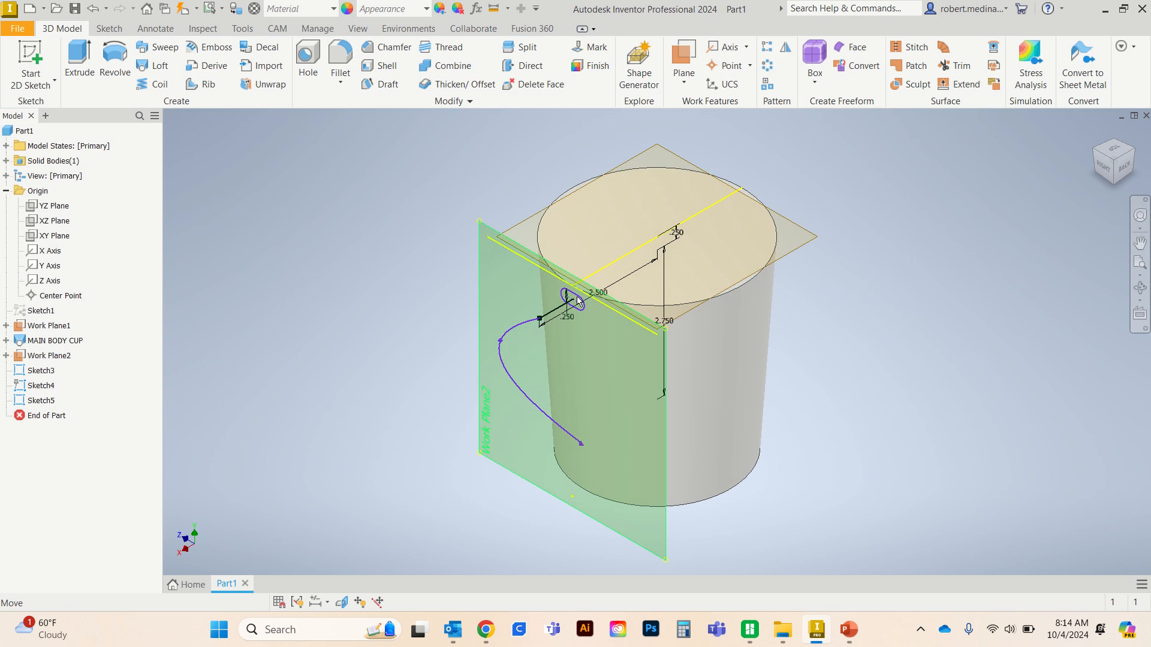
- Sweep the slot profile along the connected handle path, joining it to the cup body
{"action": "left_click", "coordinate": [155, 49]}
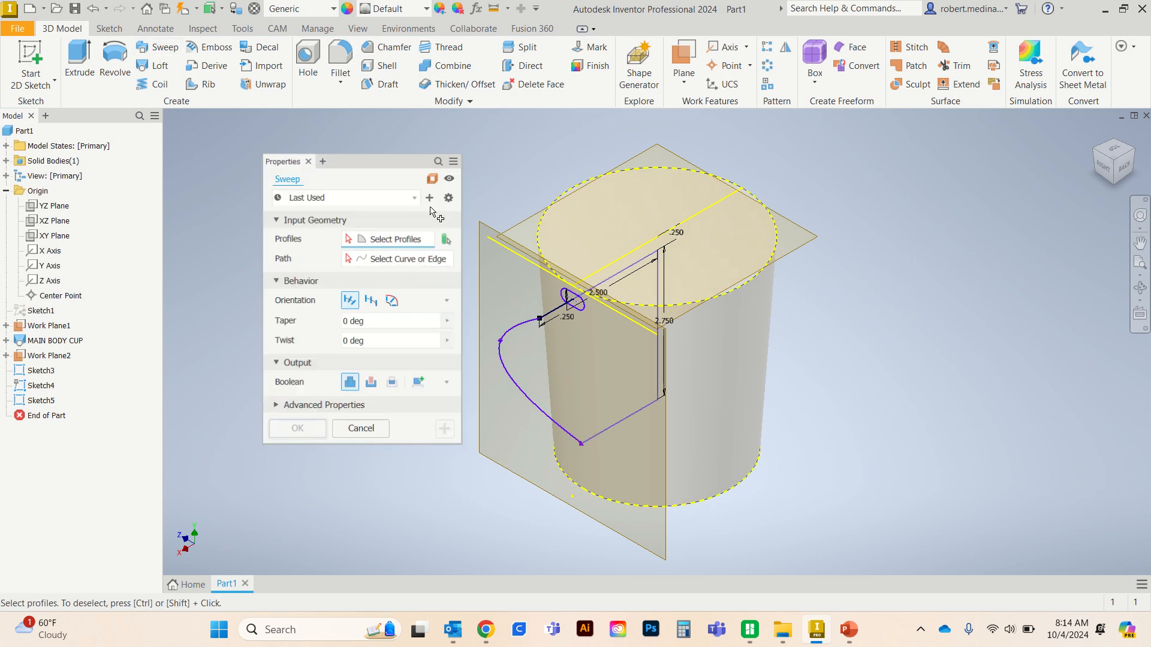
{"action": "left_click", "coordinate": [575, 300]}
{"action": "left_click", "coordinate": [379, 262]}
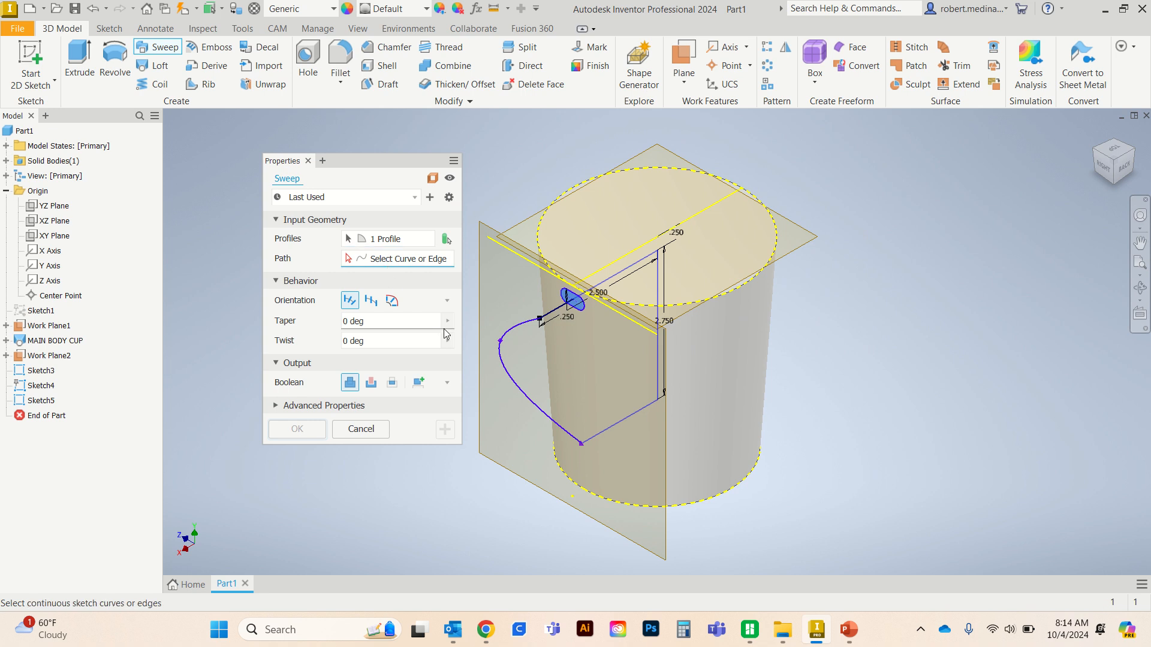
{"action": "left_click", "coordinate": [518, 382]}
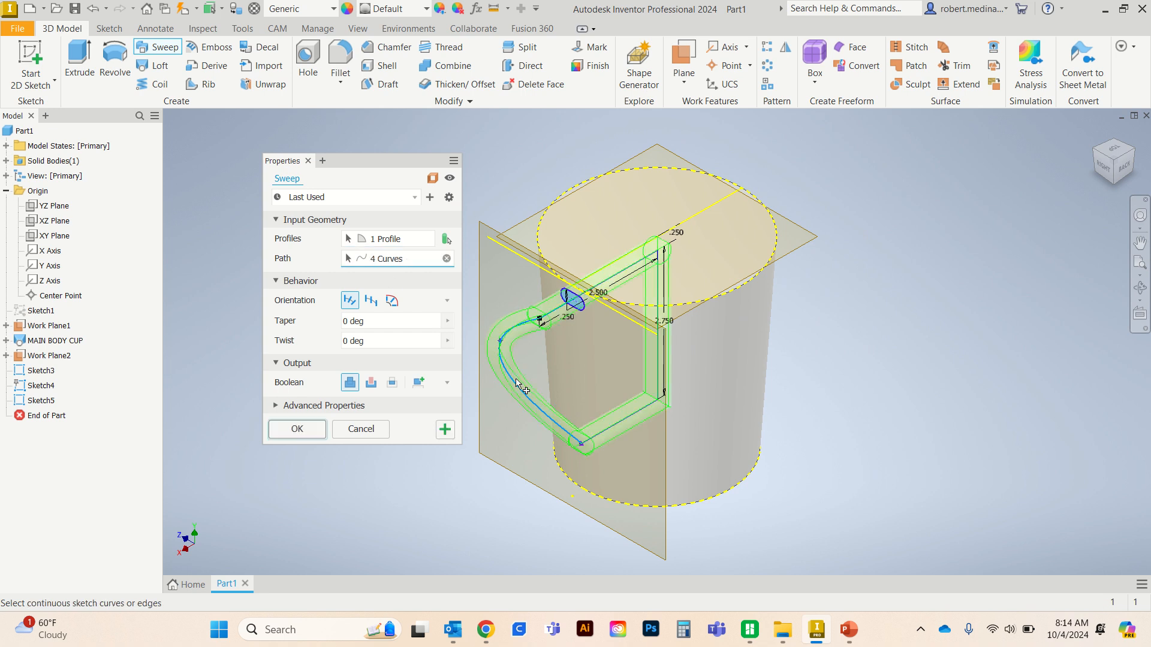
{"action": "left_click", "coordinate": [310, 432]}
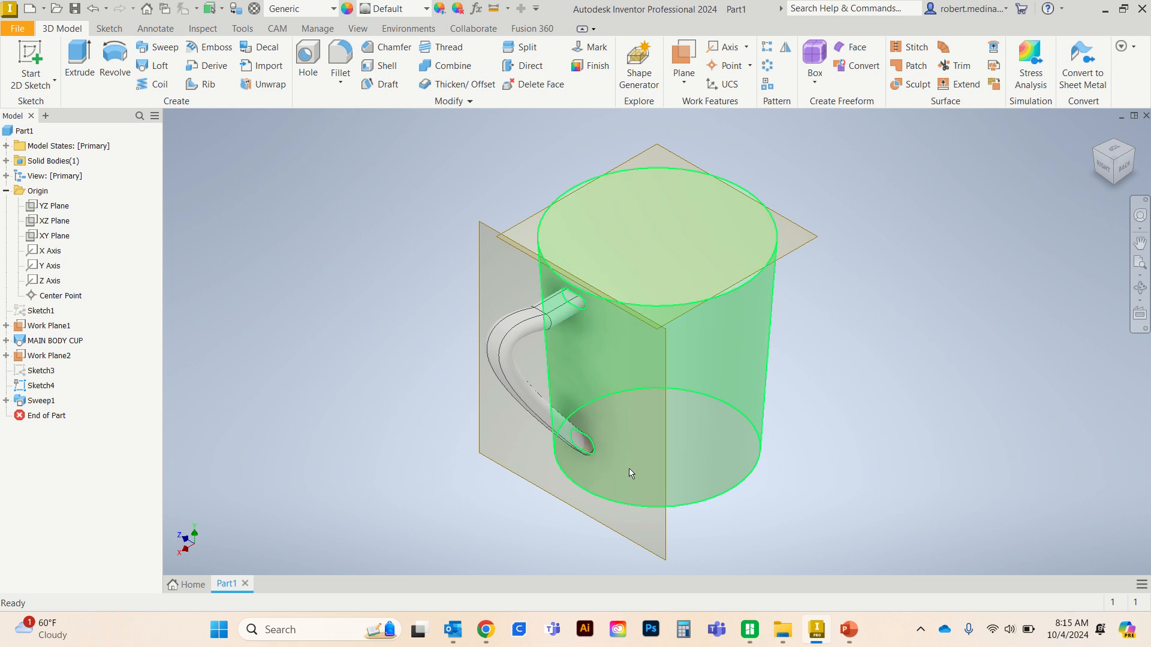
- Examine the swept handle and its connections to the cup from several angles, ending with the right side view
{"action": "mouse_move", "coordinate": [751, 466]}
{"action": "middle_mouse_down", "text": "shift"}
{"action": "mouse_move", "coordinate": [748, 440]}
{"action": "mouse_move", "coordinate": [650, 376]}
{"action": "mouse_move", "coordinate": [665, 462]}
{"action": "mouse_move", "coordinate": [758, 407]}
{"action": "mouse_move", "coordinate": [689, 322]}
{"action": "mouse_move", "coordinate": [709, 208]}
{"action": "mouse_move", "coordinate": [789, 199]}
{"action": "middle_mouse_up", "text": "shift"}
{"action": "scroll", "coordinate": [732, 374], "scroll_direction": "down", "scroll_amount": 6}
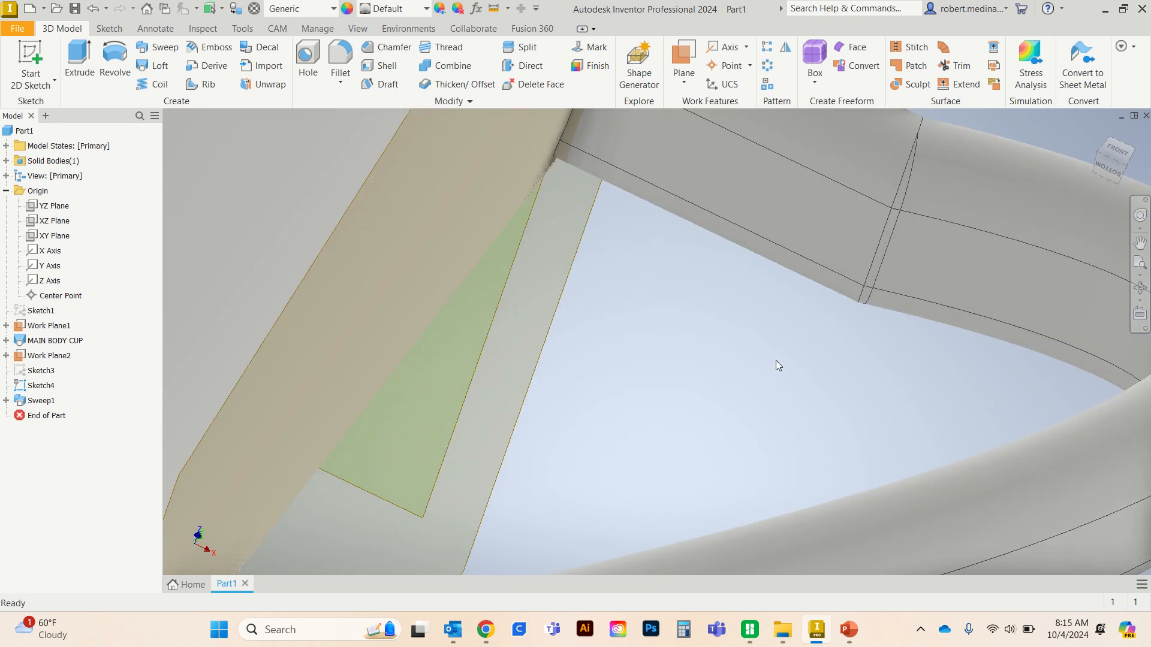
{"action": "middle_click_drag", "start_coordinate": [775, 361], "coordinate": [725, 397], "text": "shift"}
{"action": "scroll", "coordinate": [722, 407], "scroll_direction": "up", "scroll_amount": 10}
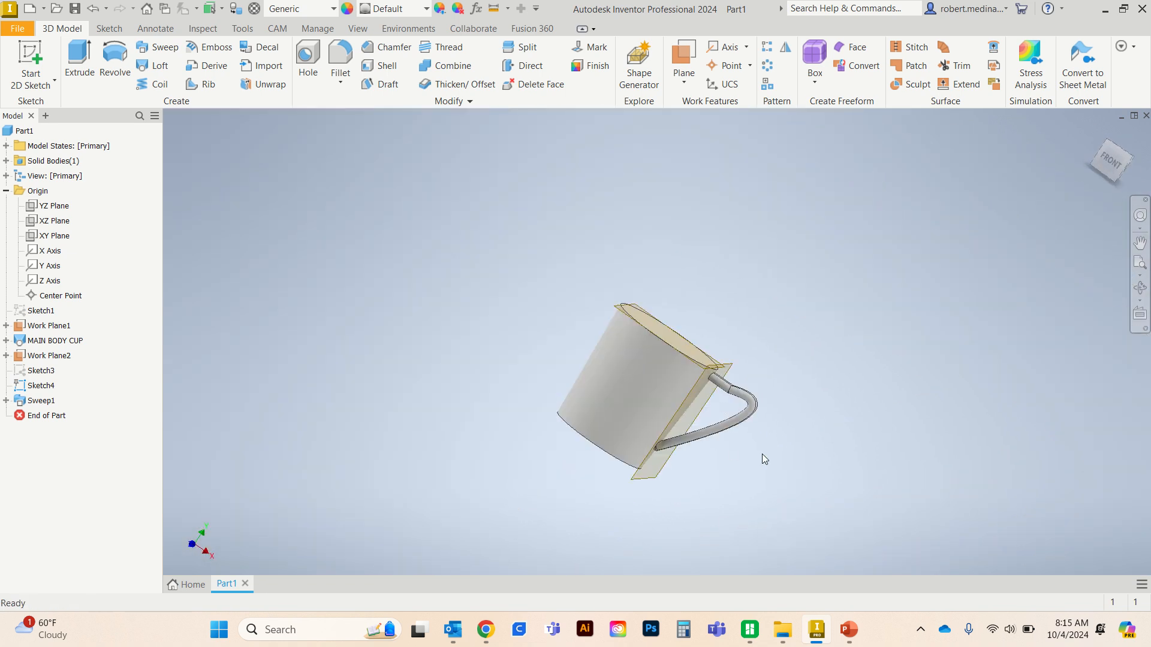
{"action": "left_click", "coordinate": [1131, 159]}
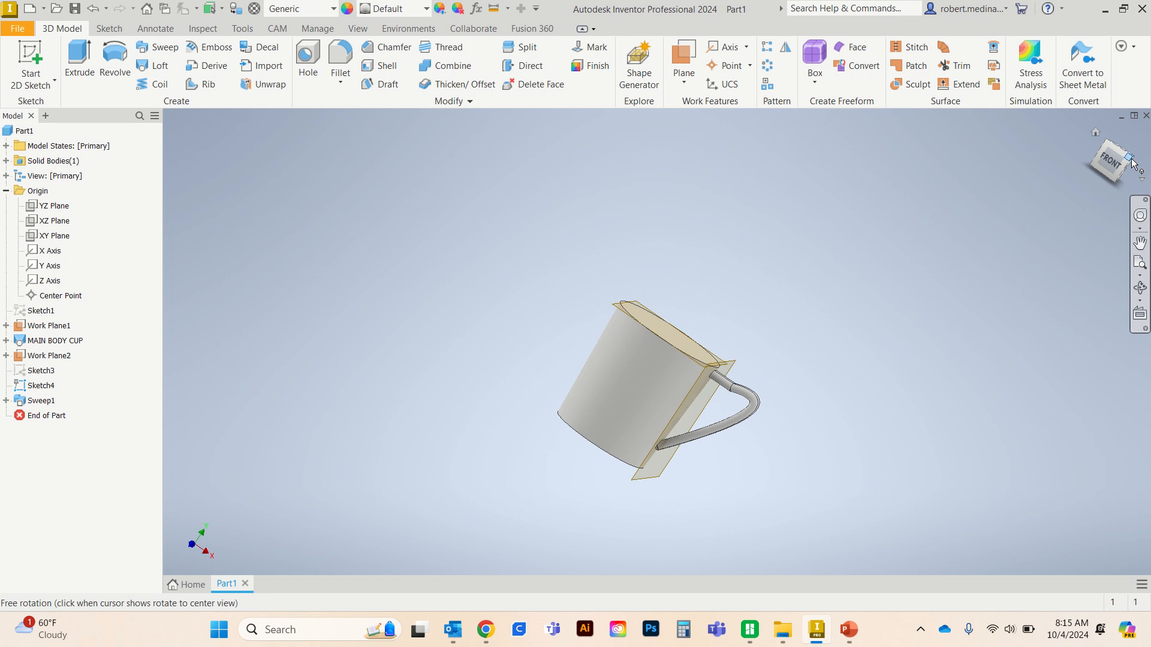
{"action": "left_click", "coordinate": [1131, 167]}
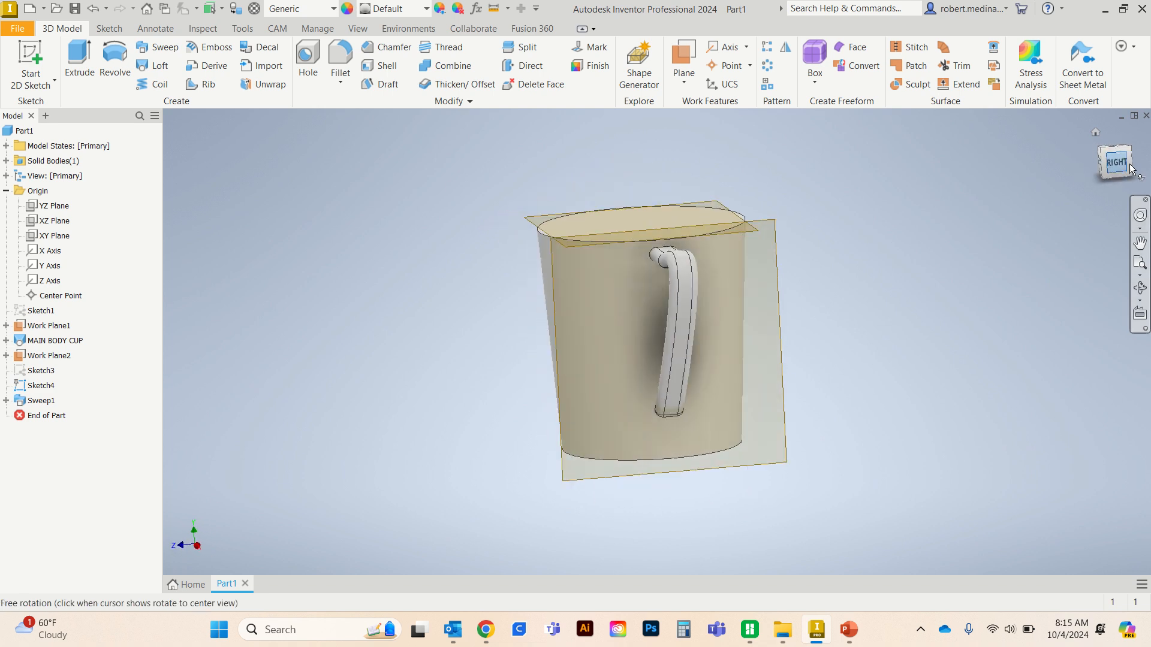
- Try to rename the handle sweep feature as HANDLE
{"action": "left_click", "coordinate": [42, 401]}
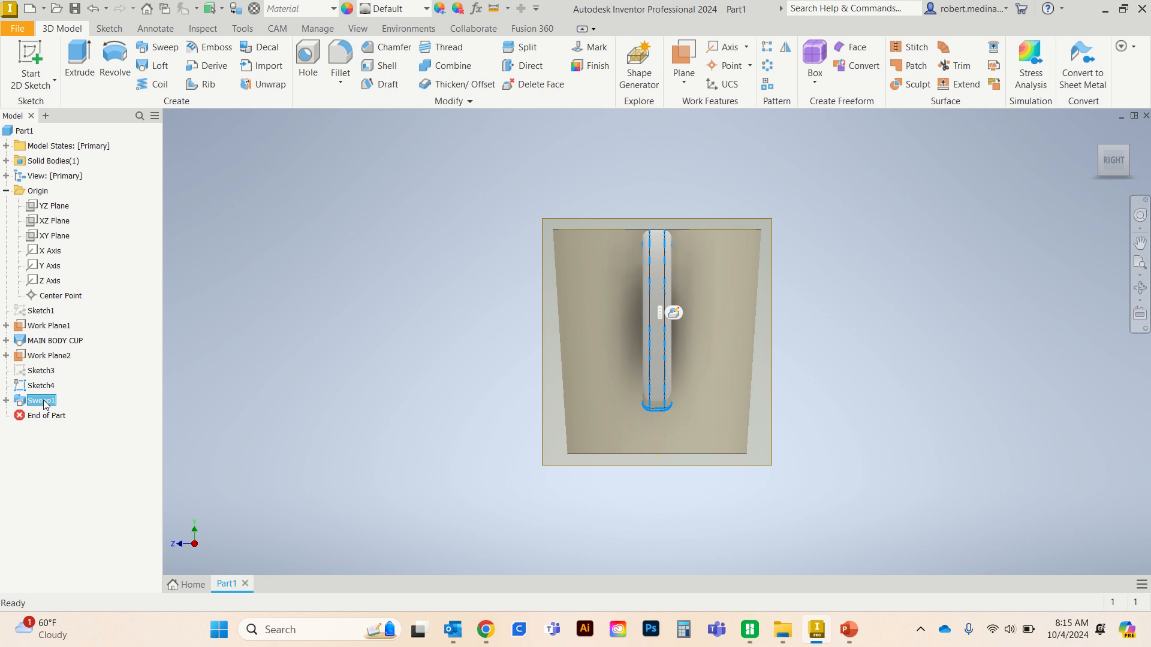
{"action": "left_click", "coordinate": [43, 401]}
{"action": "type", "text": "HANDLE"}
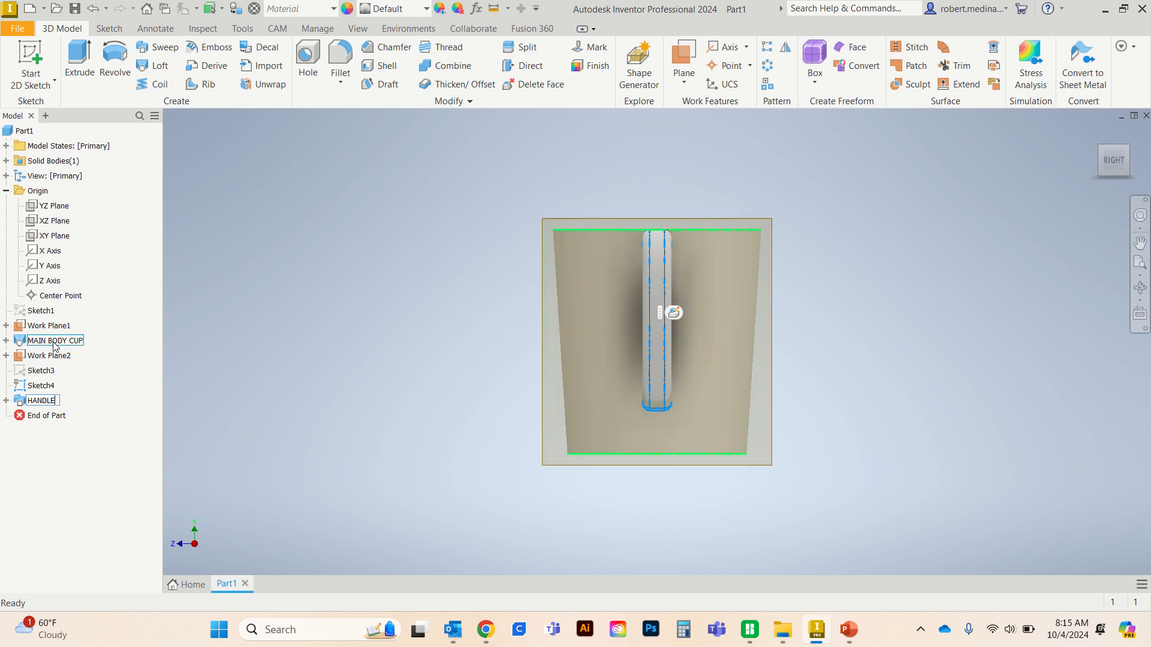
{"action": "left_click", "coordinate": [6, 356]}
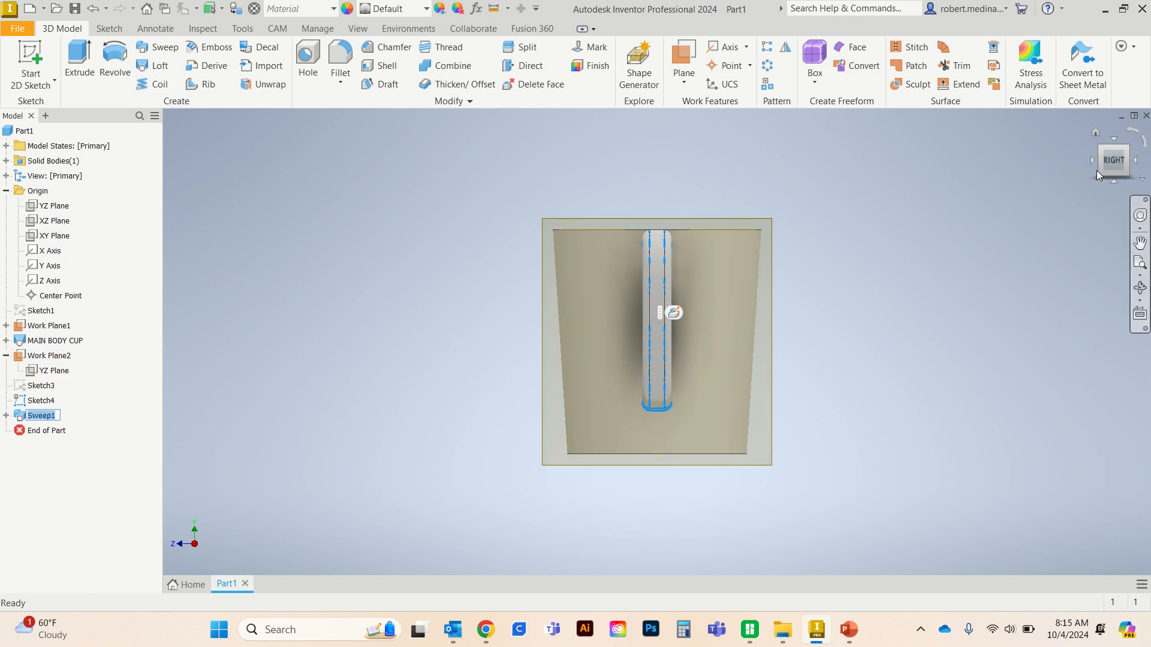
- Open Sketch4 to review what it contains, and close it without editing
{"action": "left_click_drag", "start_coordinate": [1091, 156], "coordinate": [1062, 178]}
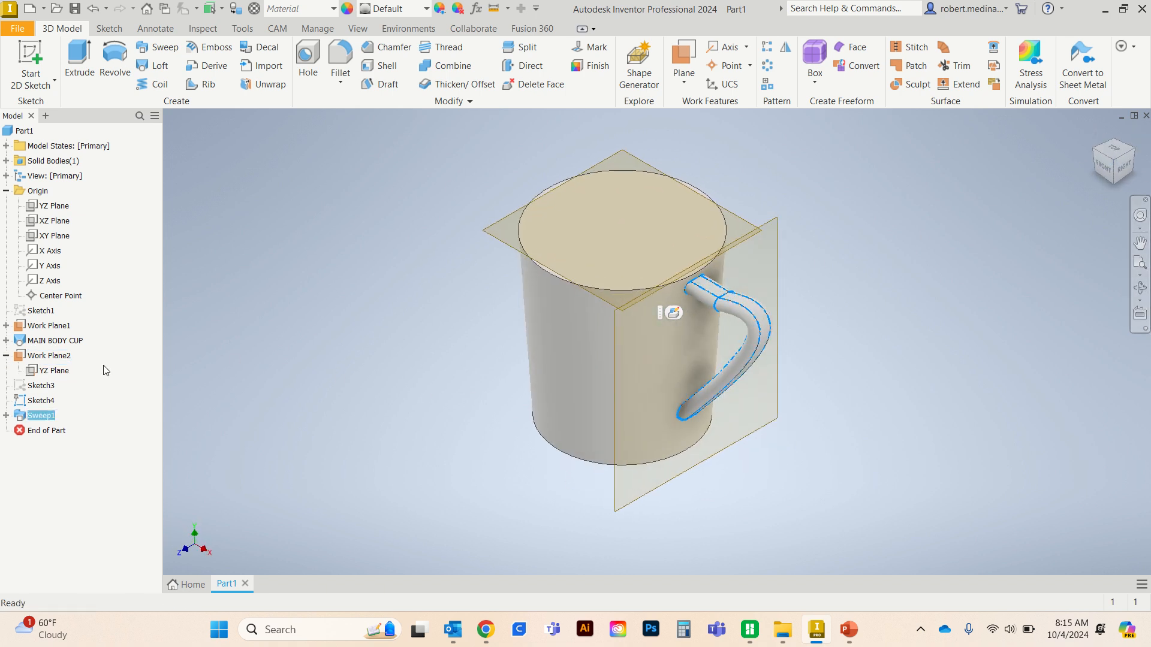
{"action": "double_click", "coordinate": [46, 401]}
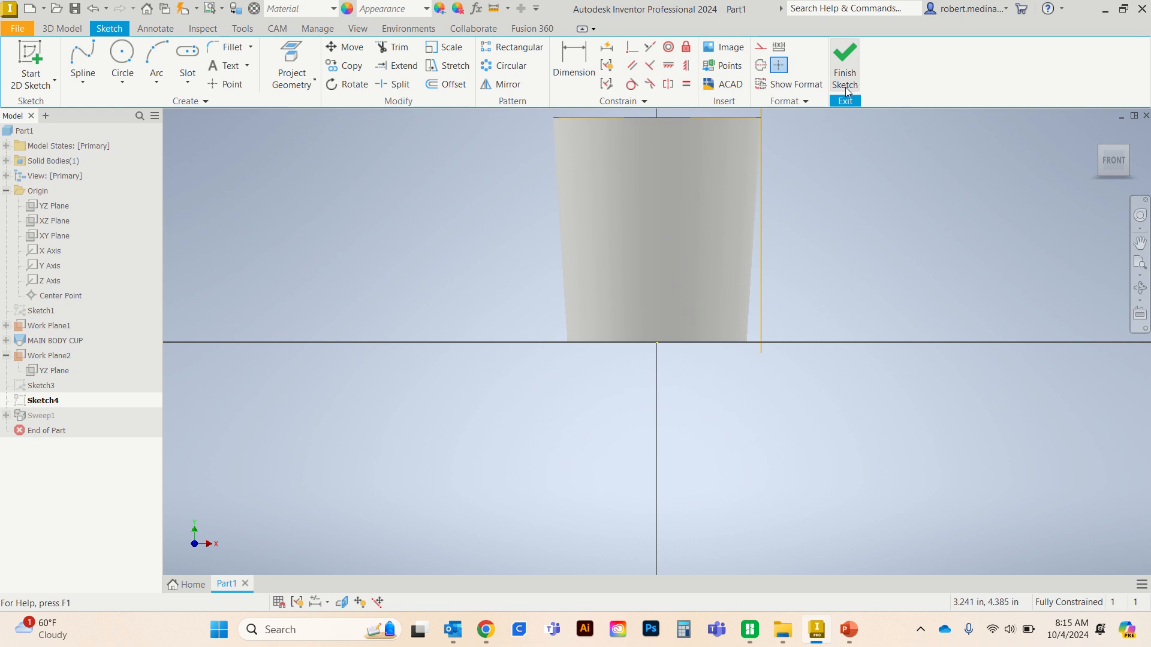
{"action": "left_click", "coordinate": [845, 63]}
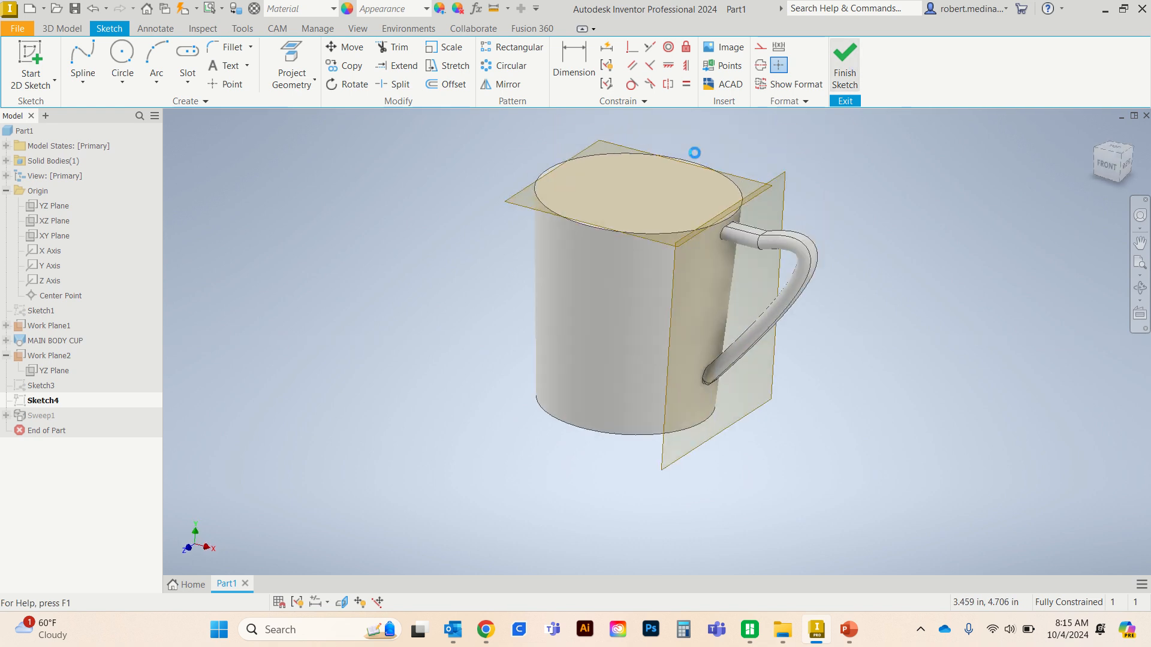
- Rename Work Plane2 as SLOT FOR HANDLE
{"action": "left_click", "coordinate": [46, 357]}
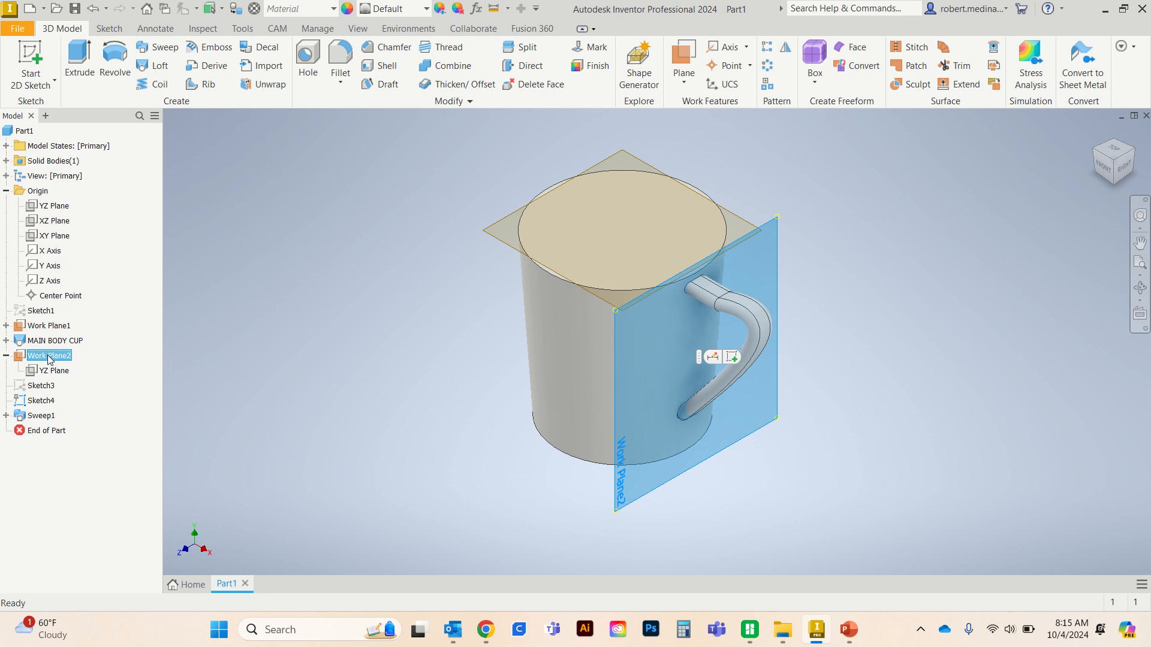
{"action": "left_click", "coordinate": [51, 358]}
{"action": "type", "text": "SLOT FOR HANDLE"}
{"action": "left_click", "coordinate": [42, 529]}
- Examine the handle's lower connection to the cup wall and the cup's underside from several angles
{"action": "key", "text": "F4"}
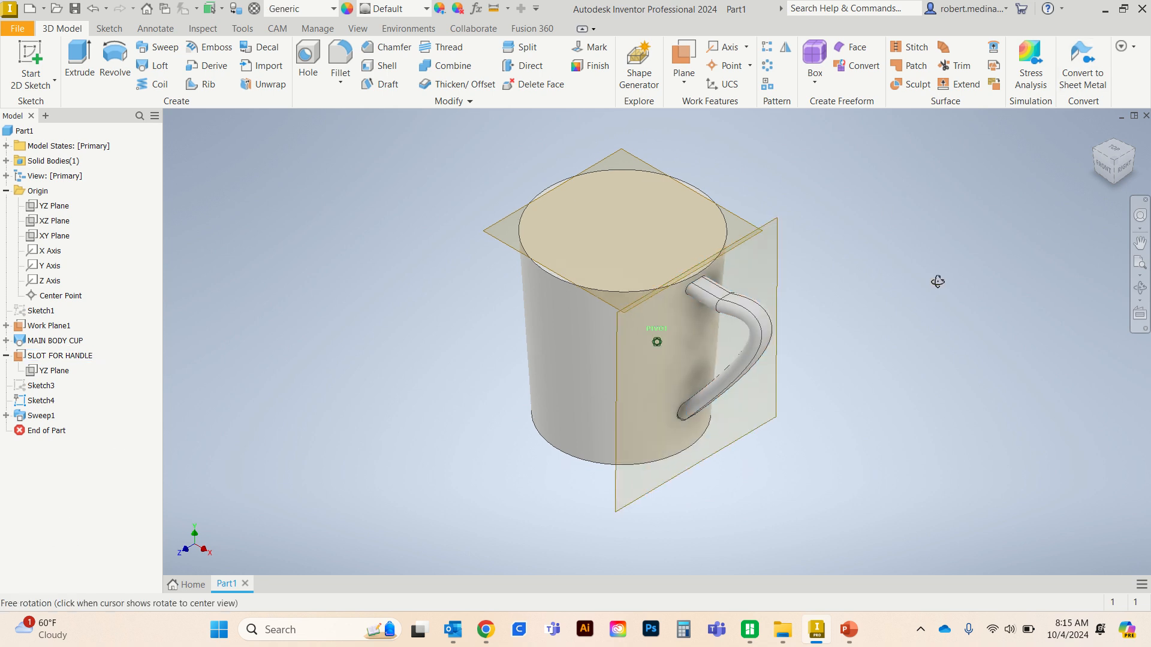
{"action": "left_click_drag", "start_coordinate": [938, 281], "coordinate": [630, 294]}
{"action": "left_click_drag", "start_coordinate": [687, 312], "coordinate": [736, 285]}
{"action": "middle_click_drag", "start_coordinate": [736, 285], "coordinate": [680, 311], "text": "shift"}
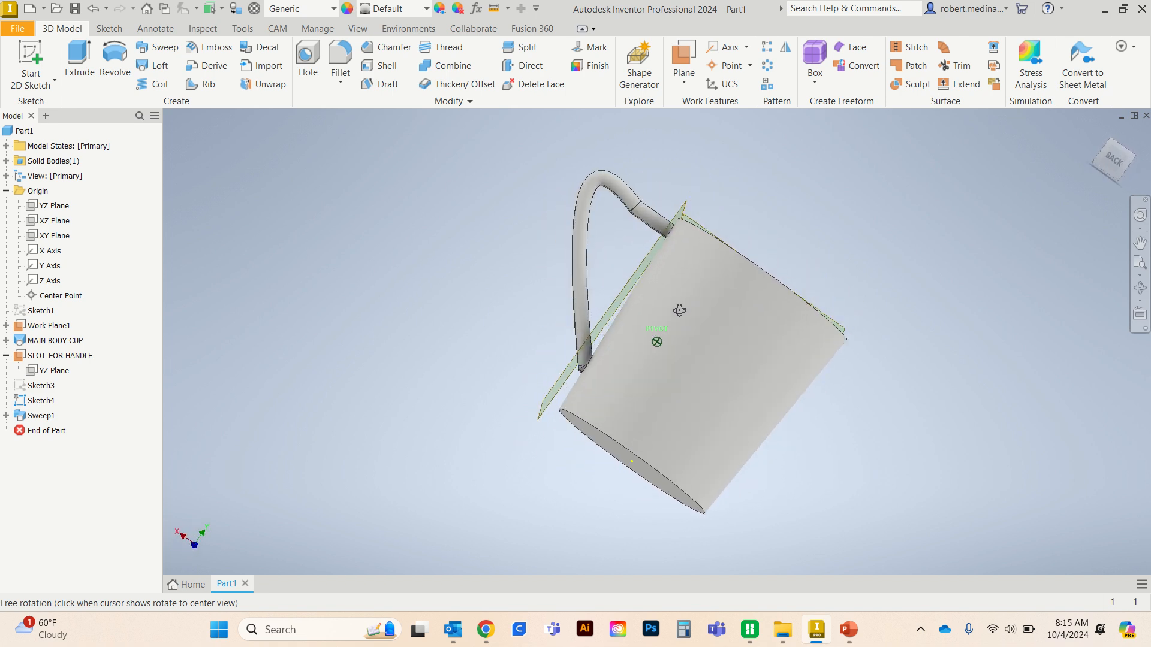
{"action": "scroll", "coordinate": [585, 360], "scroll_direction": "down", "scroll_amount": 5}
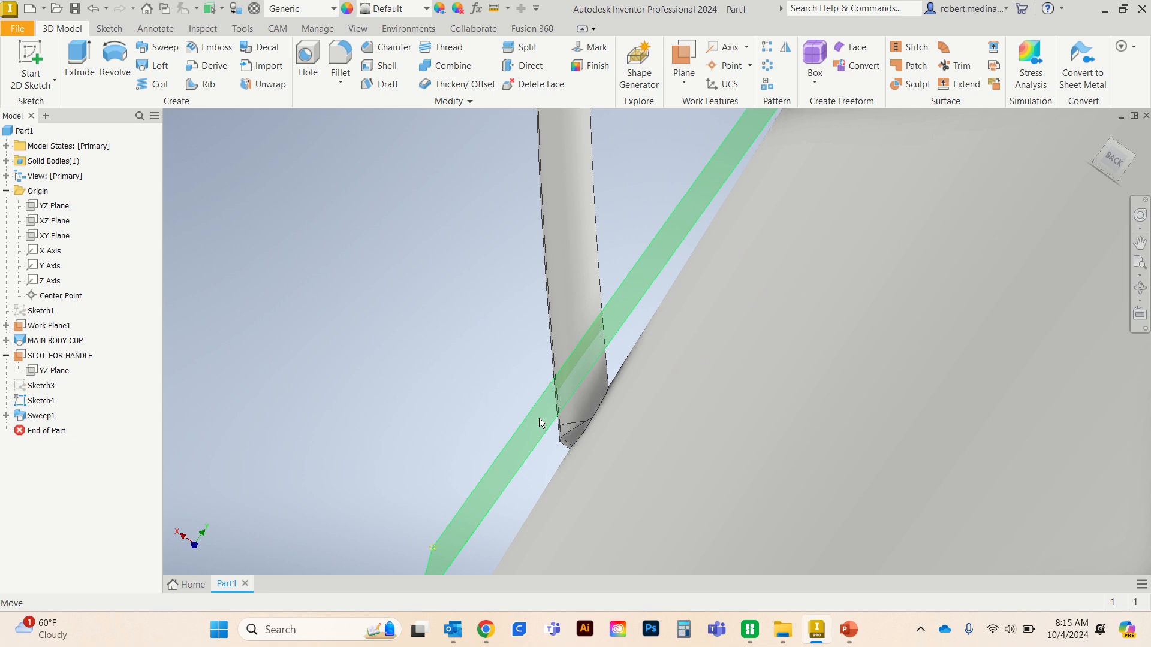
{"action": "key", "text": "Caps_Lock"}
{"action": "middle_click_drag", "start_coordinate": [566, 469], "coordinate": [602, 471]}
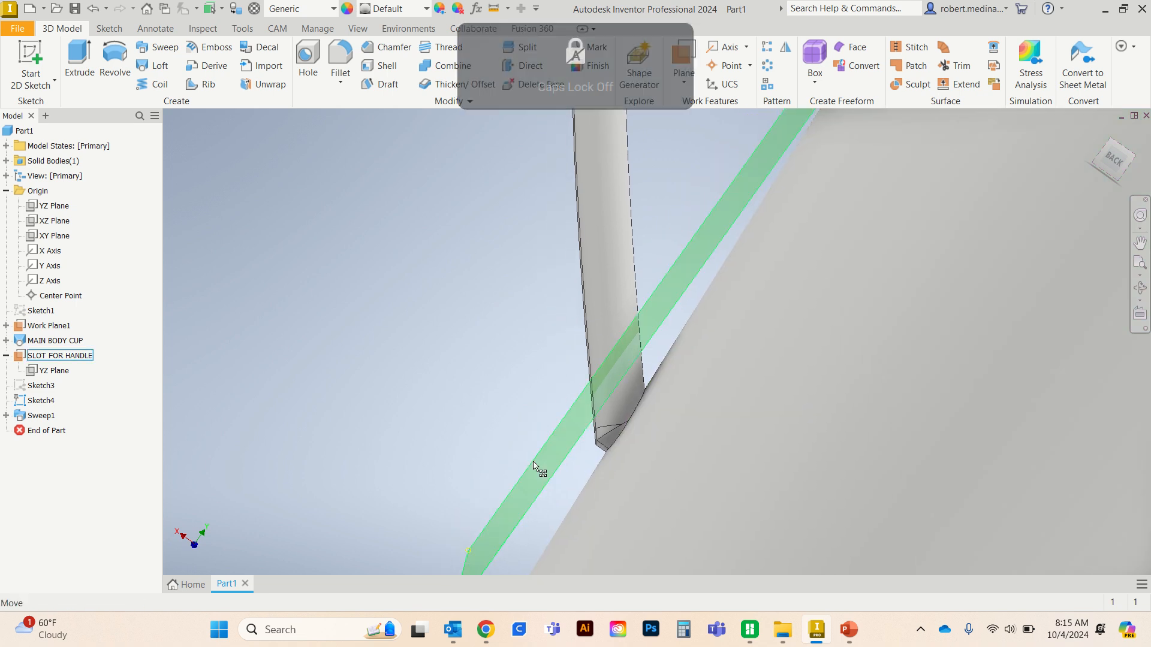
{"action": "key", "text": "F4"}
{"action": "mouse_move", "coordinate": [547, 460]}
{"action": "left_mouse_down"}
{"action": "mouse_move", "coordinate": [704, 494]}
{"action": "mouse_move", "coordinate": [665, 534]}
{"action": "mouse_move", "coordinate": [490, 486]}
{"action": "left_mouse_up"}
{"action": "scroll", "coordinate": [488, 485], "scroll_direction": "up", "scroll_amount": 2}
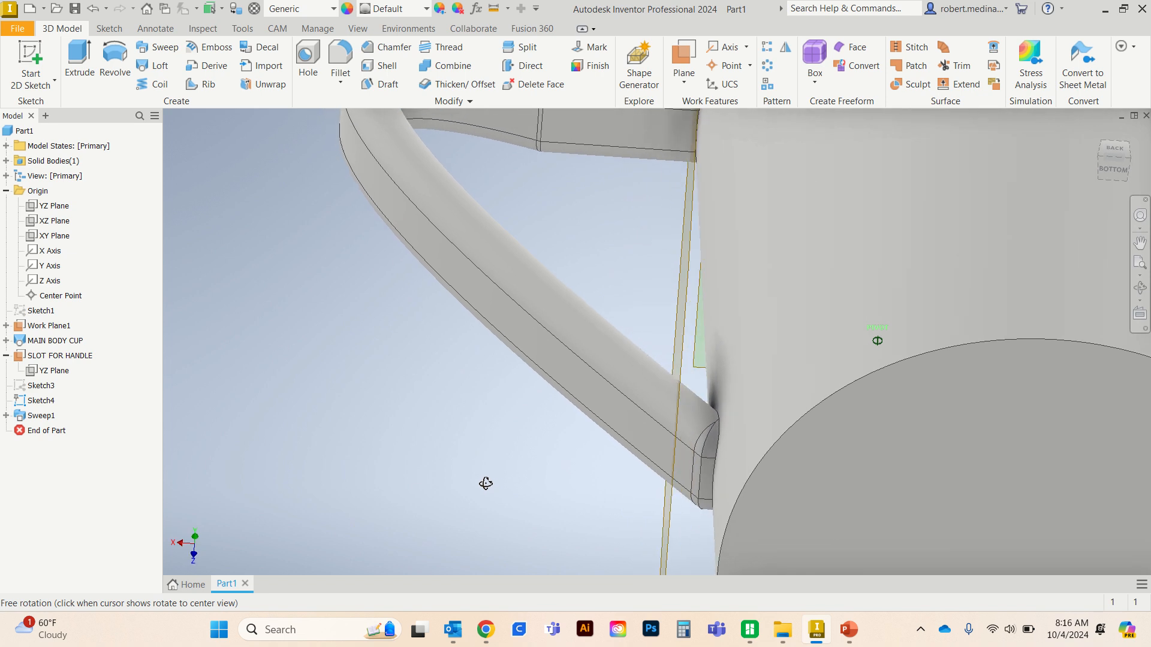
{"action": "scroll", "coordinate": [762, 465], "scroll_direction": "up", "scroll_amount": 4}
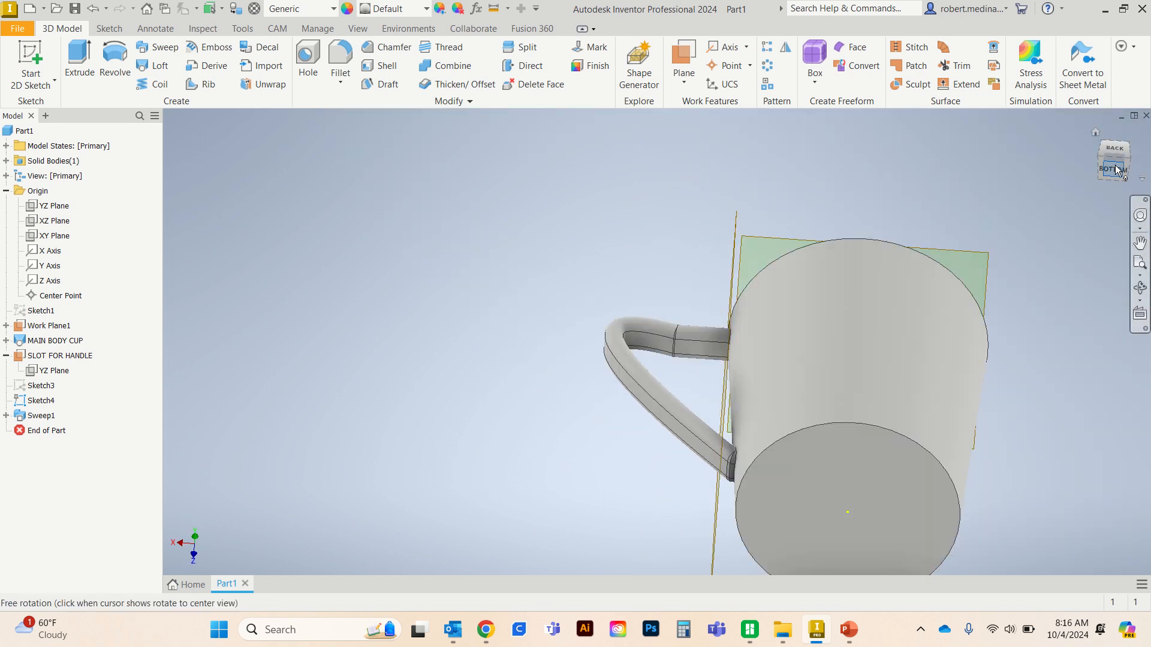
{"action": "left_click", "coordinate": [1116, 159]}
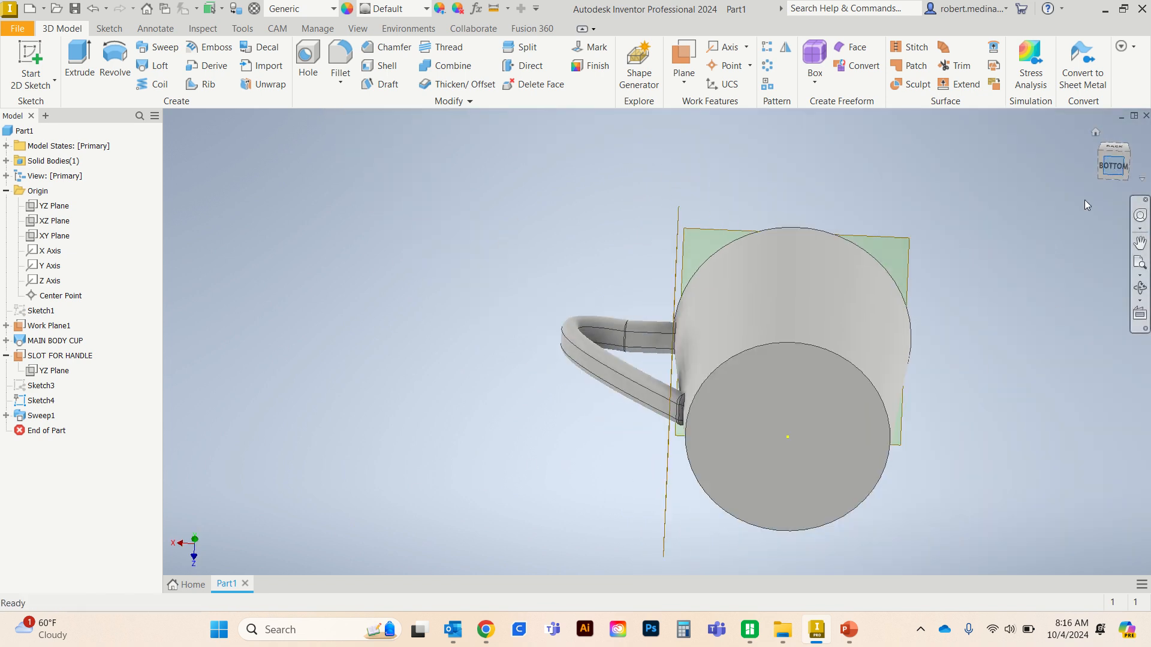
{"action": "left_click", "coordinate": [1119, 153]}
{"action": "left_click", "coordinate": [1114, 148]}
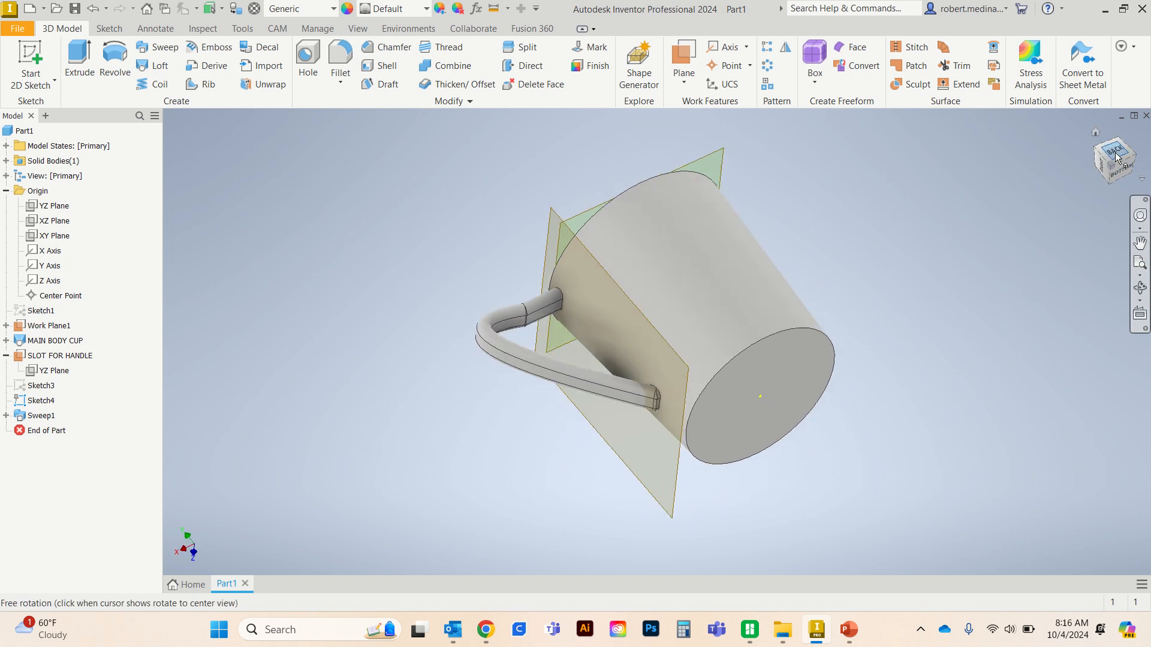
{"action": "left_click", "coordinate": [1102, 148]}
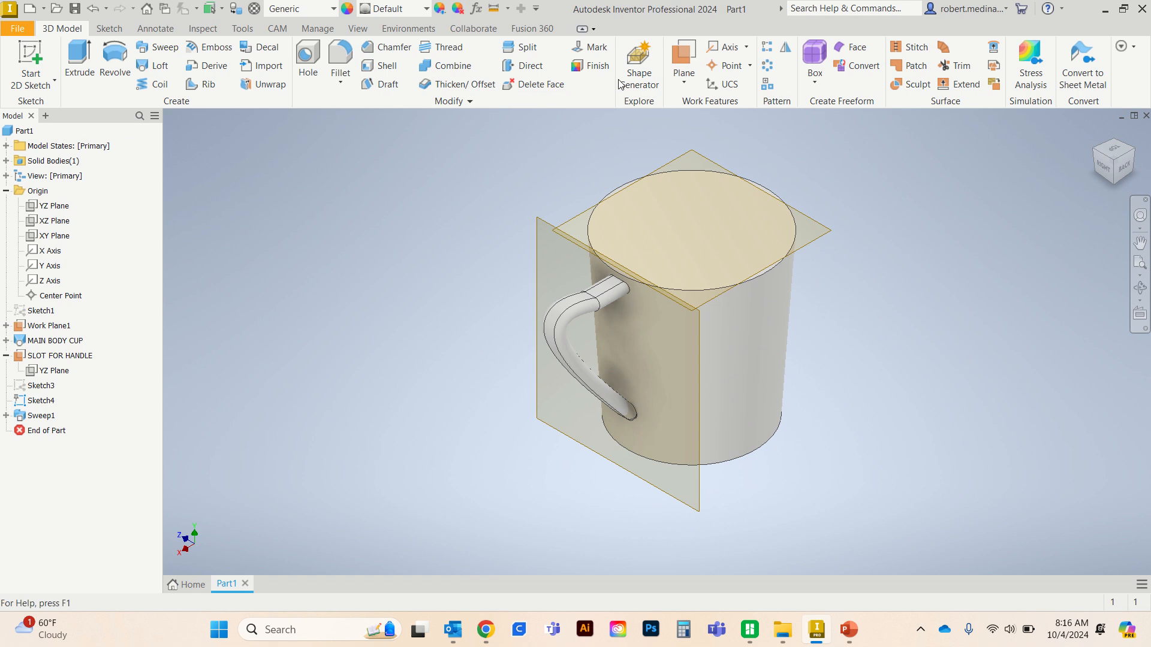
- Create a work plane offset -0.25 in from the cup's bottom face, inside the body
{"action": "left_click", "coordinate": [677, 84]}
{"action": "left_click", "coordinate": [614, 143]}
{"action": "left_click", "coordinate": [764, 427]}
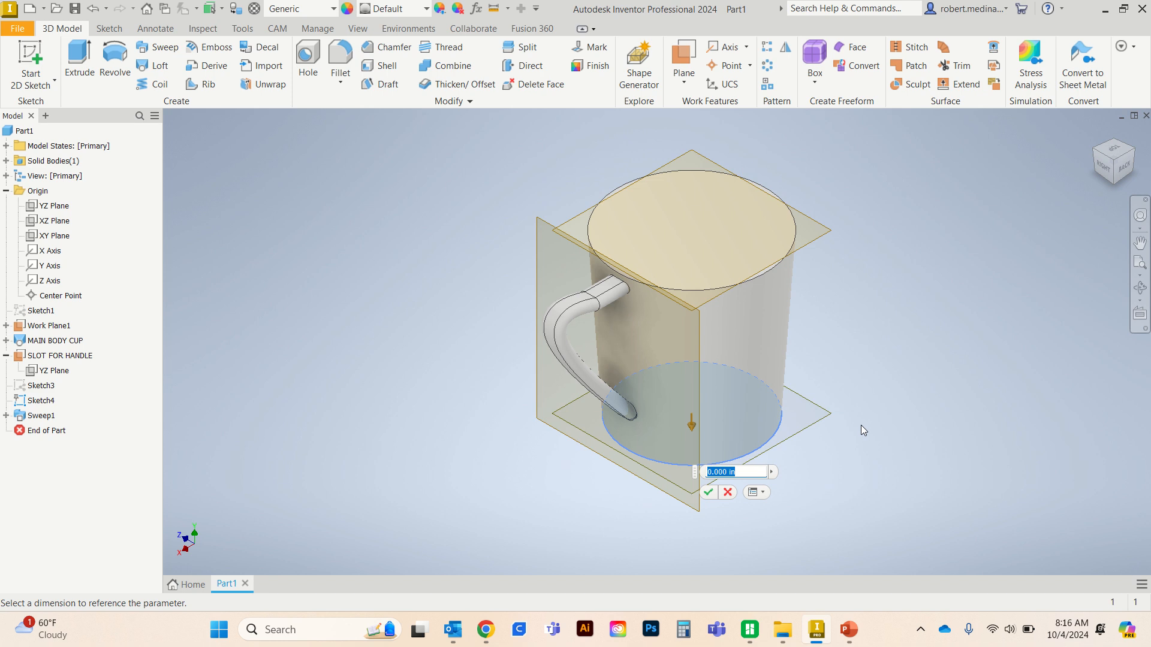
{"action": "type", "text": ".25"}
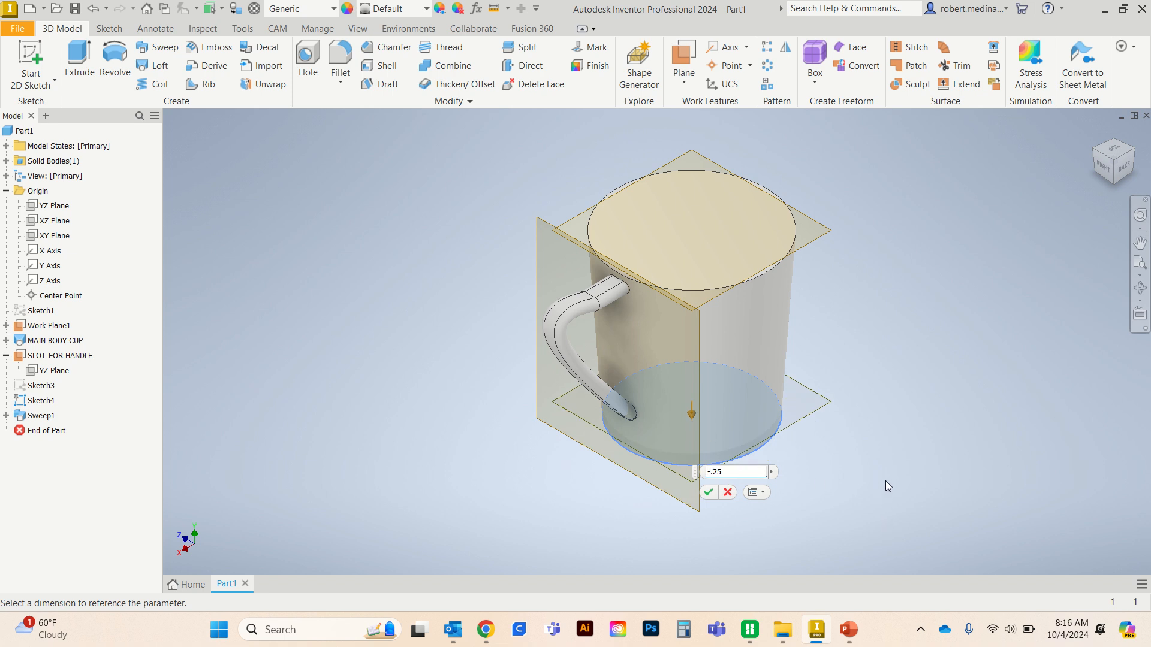
{"action": "middle_click_drag", "start_coordinate": [886, 482], "coordinate": [791, 465], "text": "shift"}
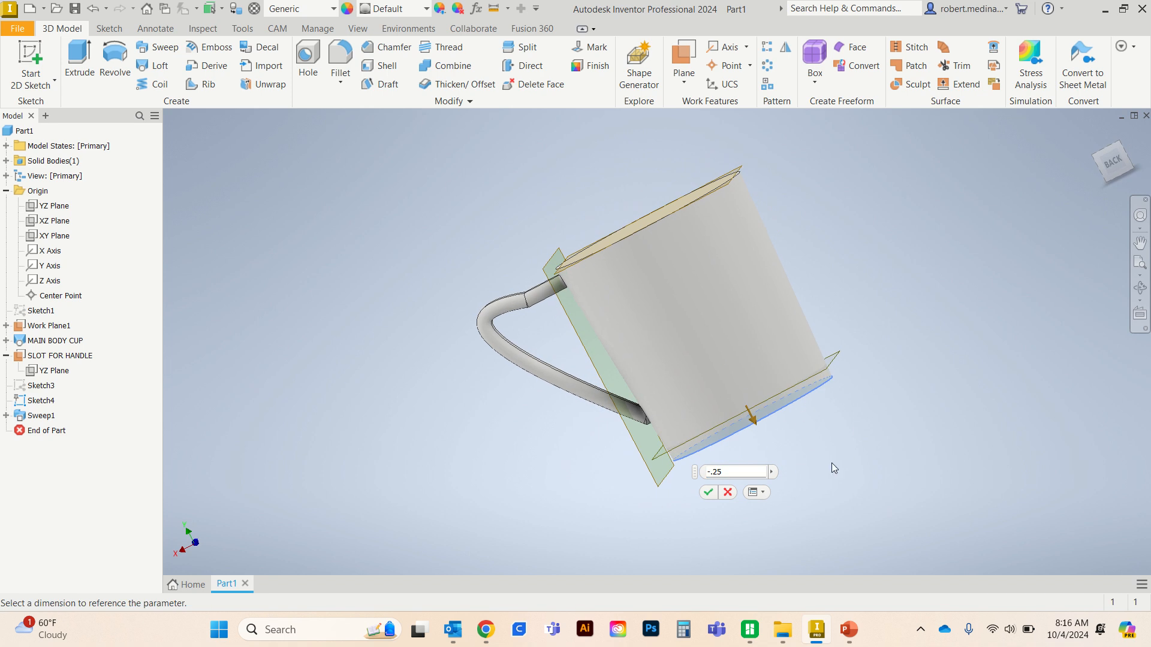
{"action": "left_click", "coordinate": [709, 493]}
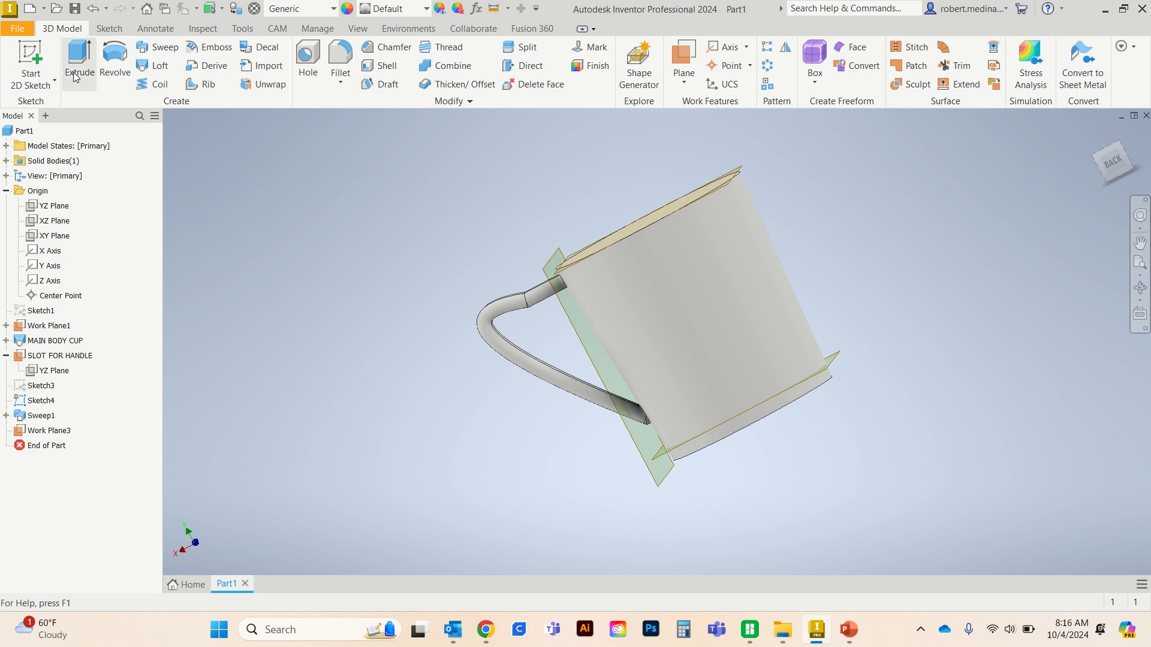
- Sketch a 2.9 in diameter circle centred on the origin on the new offset plane near the cup's bottom, and finish the sketch
{"action": "left_click", "coordinate": [33, 54]}
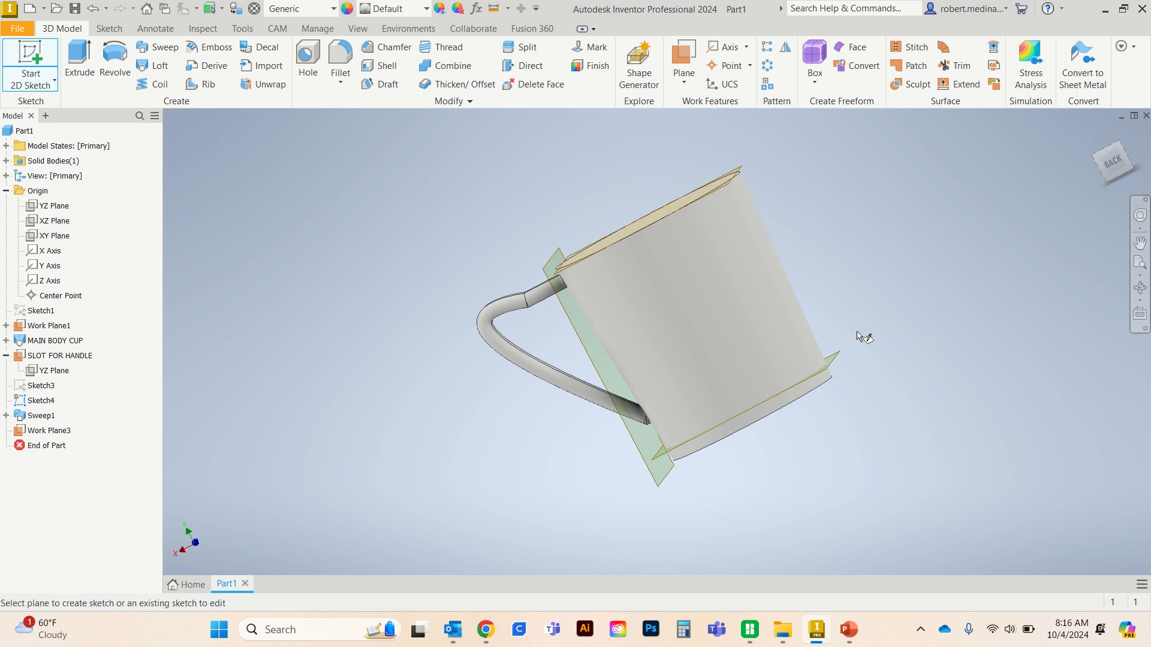
{"action": "left_click", "coordinate": [836, 356]}
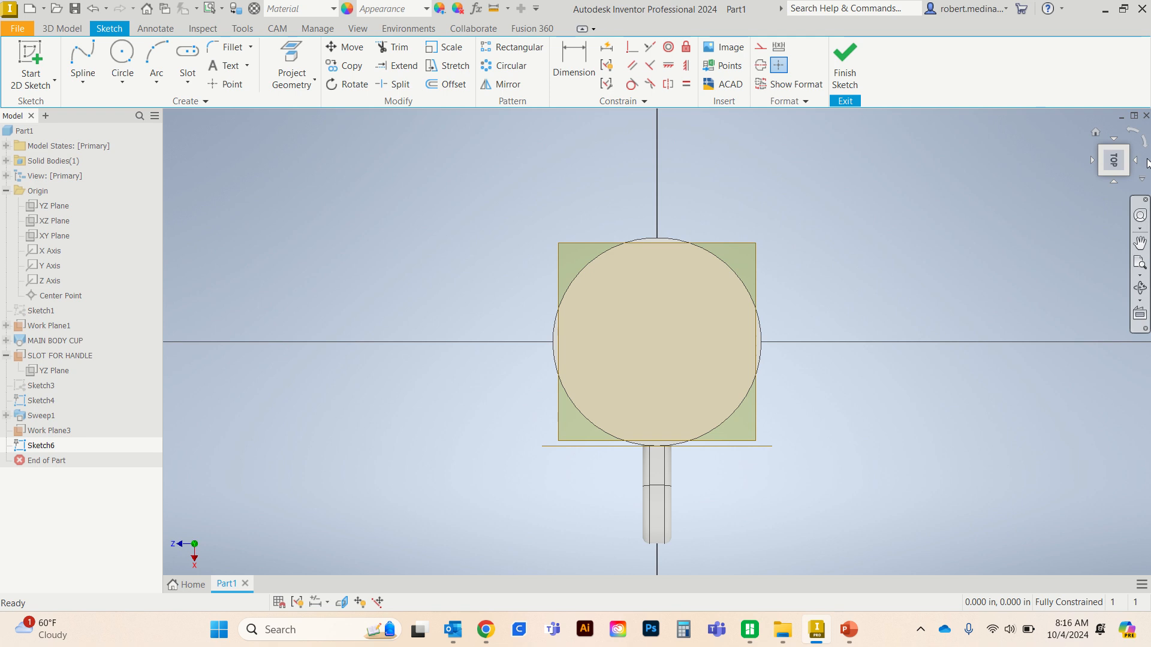
{"action": "left_click_drag", "start_coordinate": [1093, 157], "coordinate": [1139, 167]}
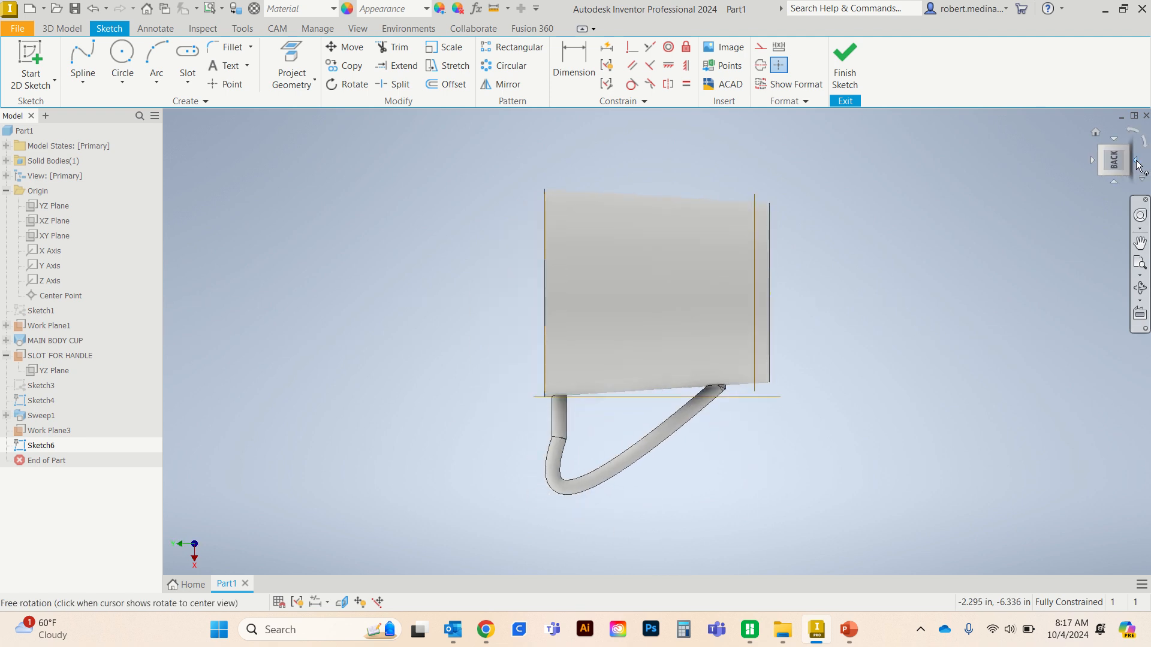
{"action": "left_click", "coordinate": [1137, 163]}
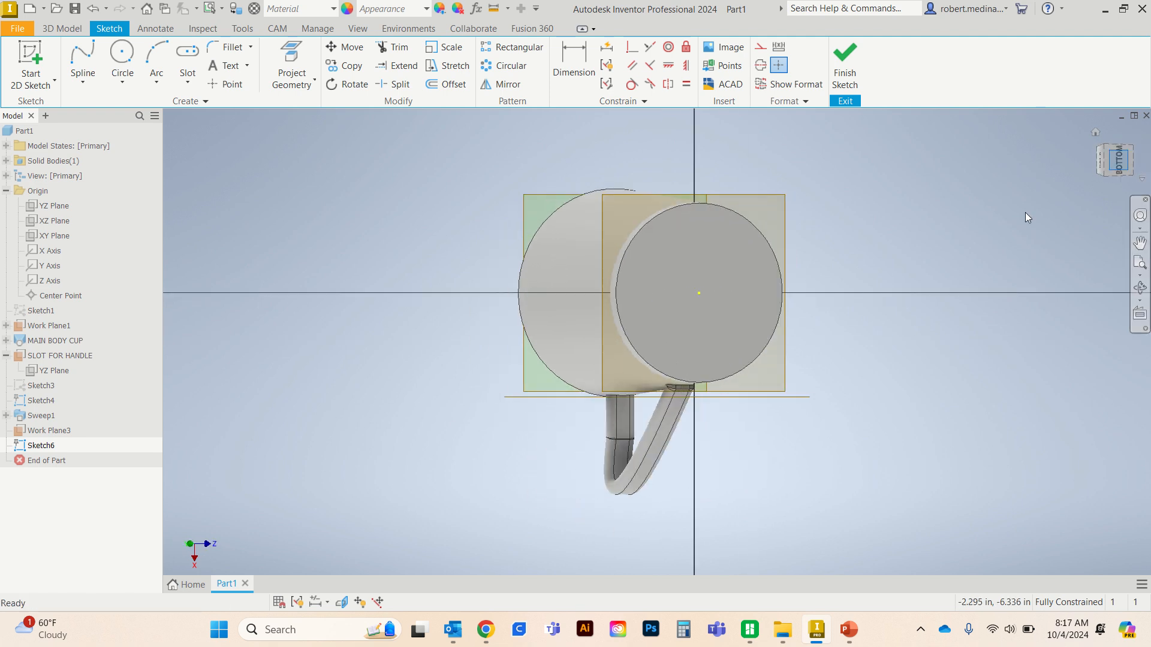
{"action": "left_click", "coordinate": [123, 55]}
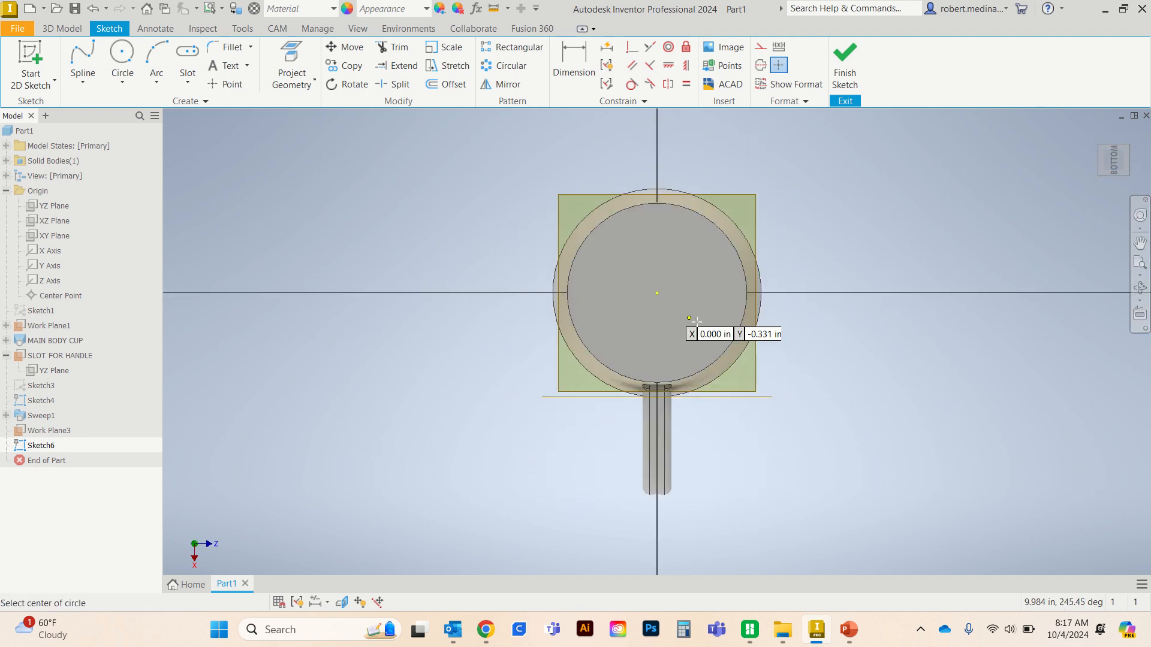
{"action": "left_click", "coordinate": [658, 292]}
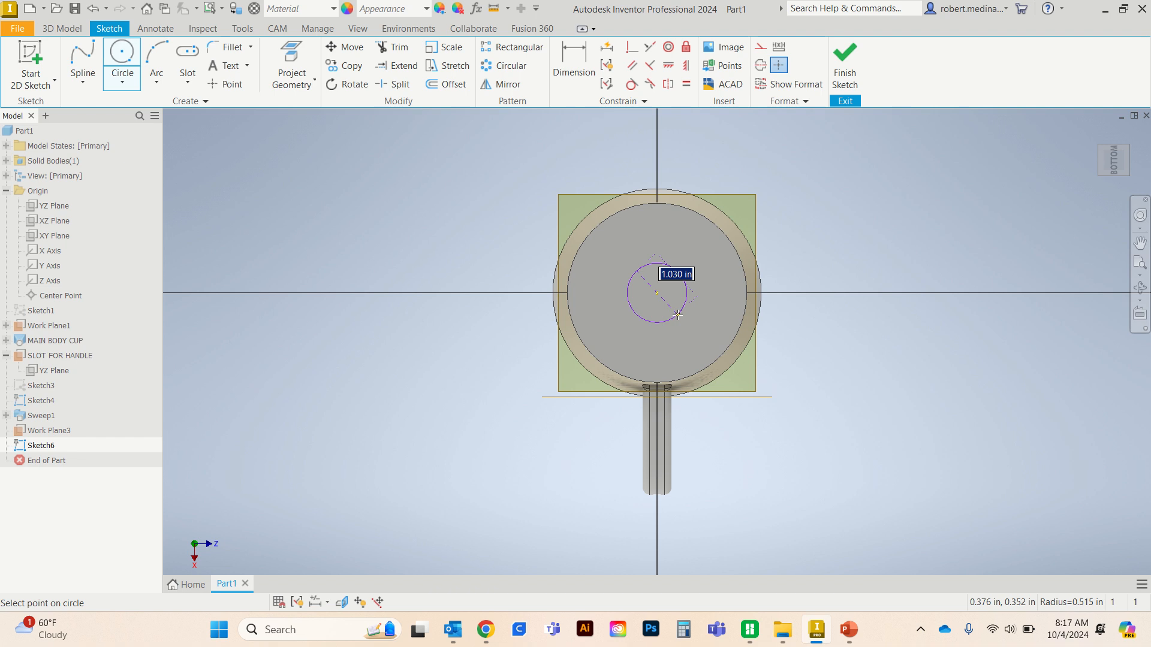
{"action": "type", "text": "2.9"}
{"action": "key", "text": "Return"}
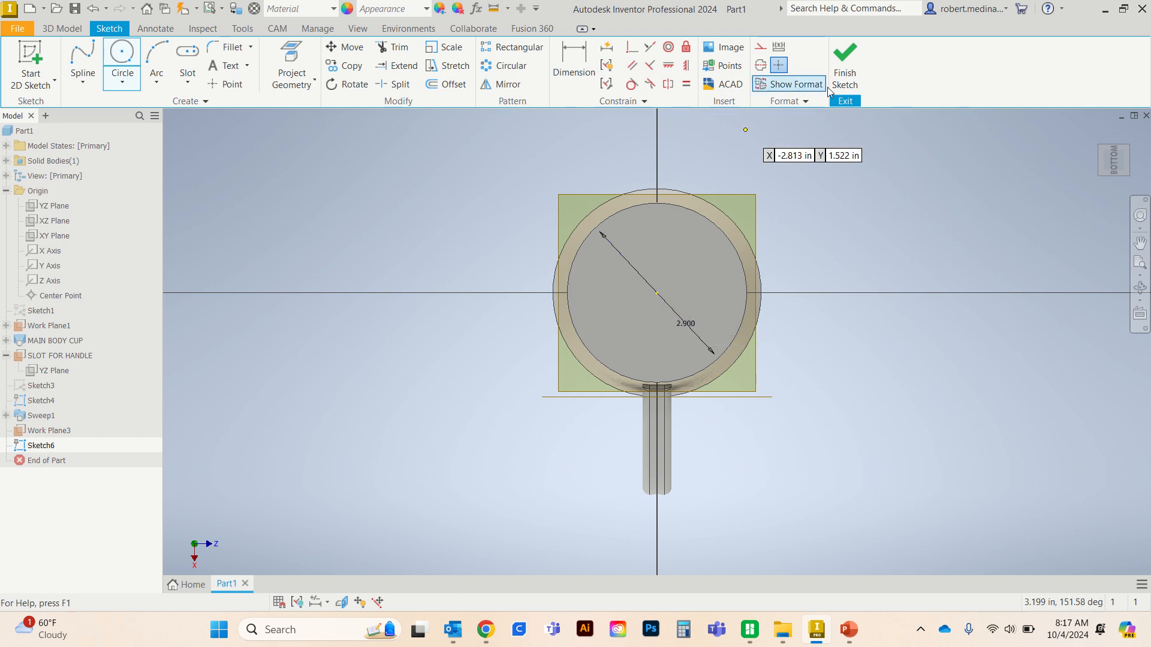
{"action": "left_click", "coordinate": [844, 63]}
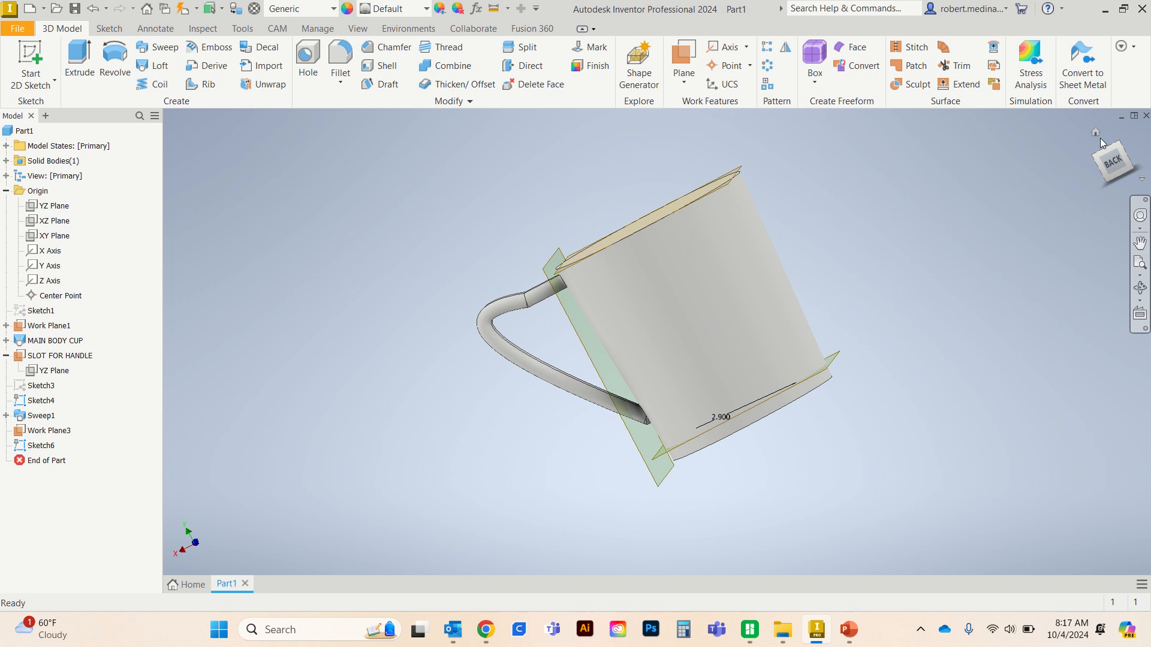
- Sketch a 3.4 in diameter circle centred on the origin on the cup's top face, and finish the sketch
{"action": "mouse_move", "coordinate": [1136, 166]}
{"action": "left_mouse_down"}
{"action": "mouse_move", "coordinate": [1020, 182]}
{"action": "mouse_move", "coordinate": [1115, 169]}
{"action": "left_mouse_up"}
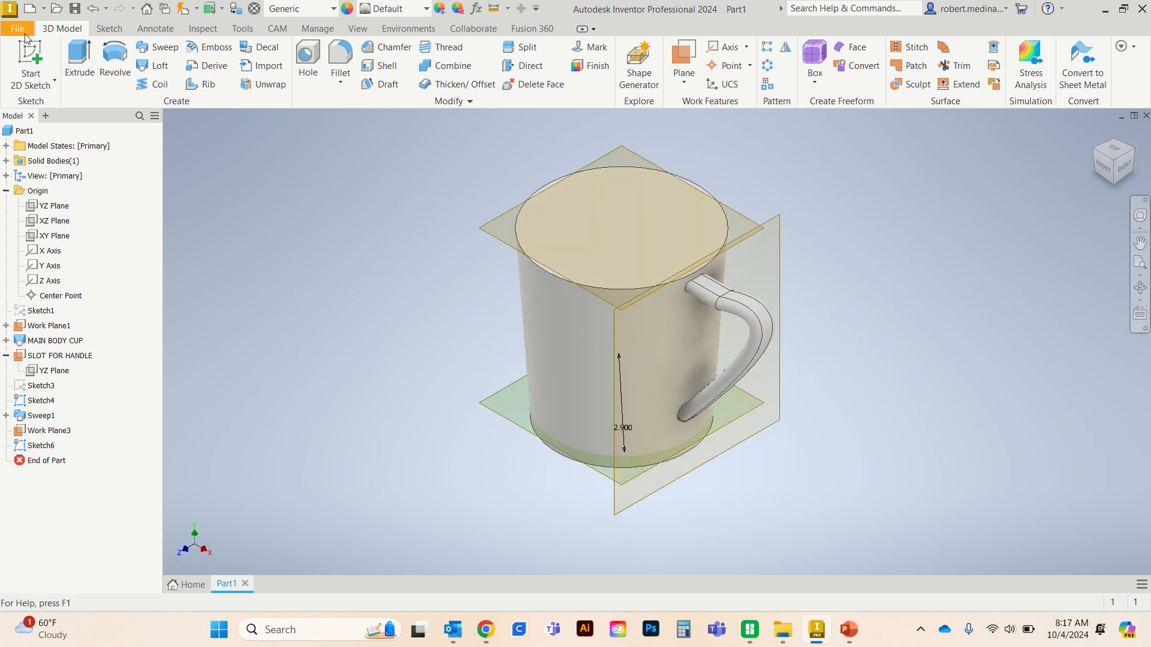
{"action": "left_click", "coordinate": [30, 57]}
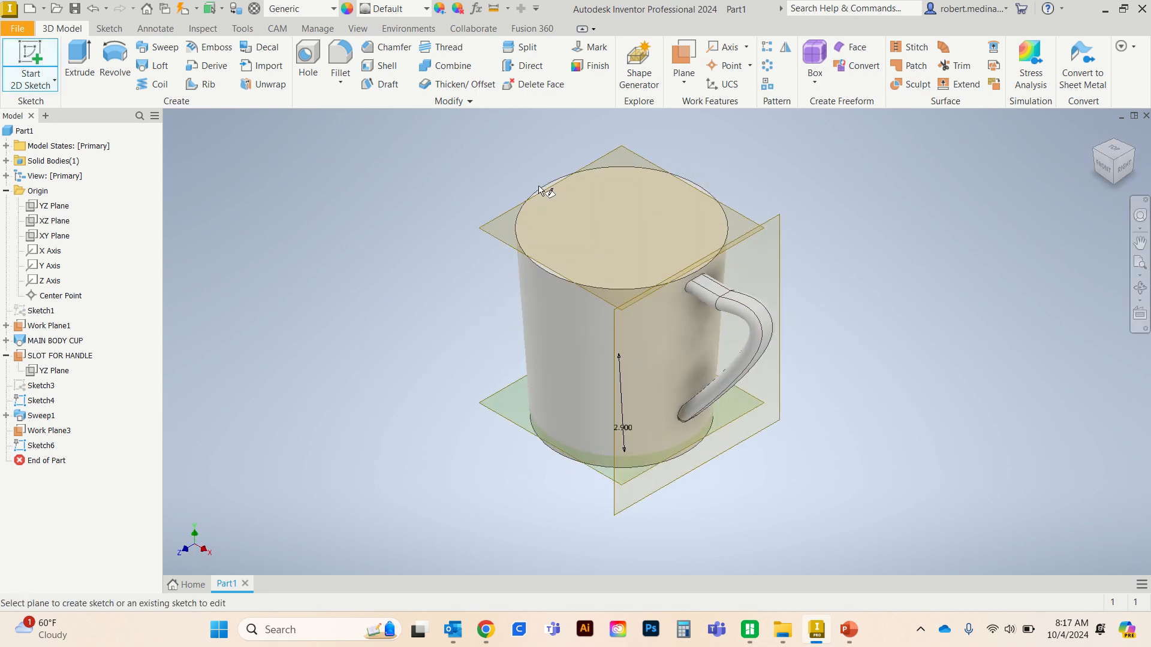
{"action": "left_click", "coordinate": [592, 199]}
{"action": "left_click", "coordinate": [704, 290]}
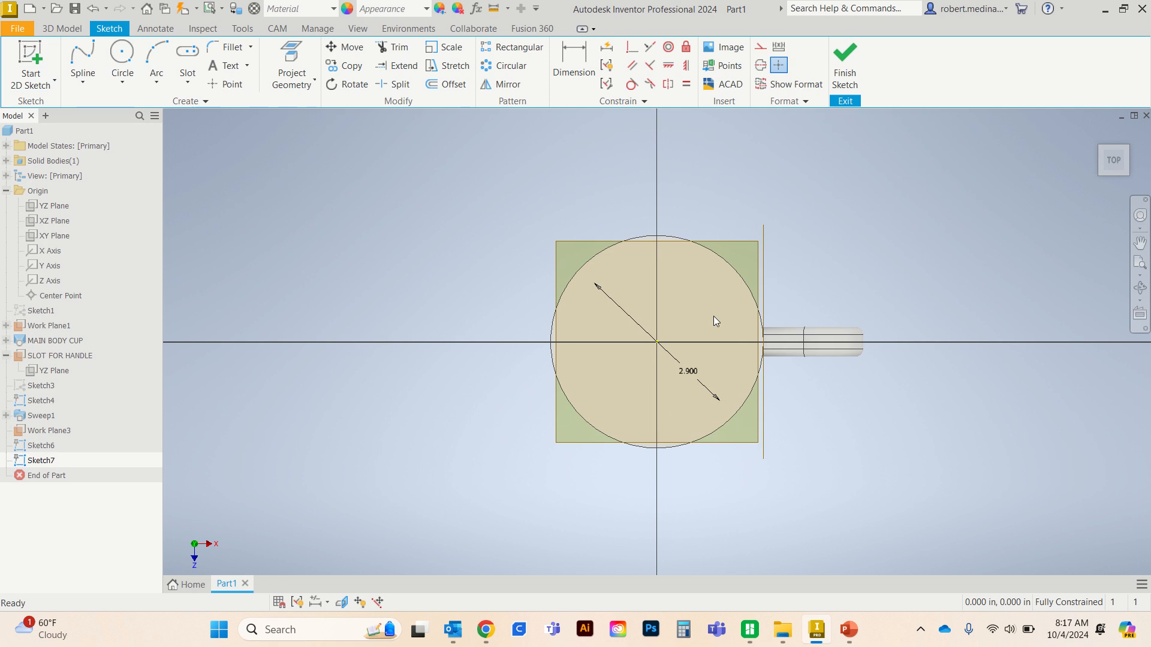
{"action": "left_click", "coordinate": [123, 60]}
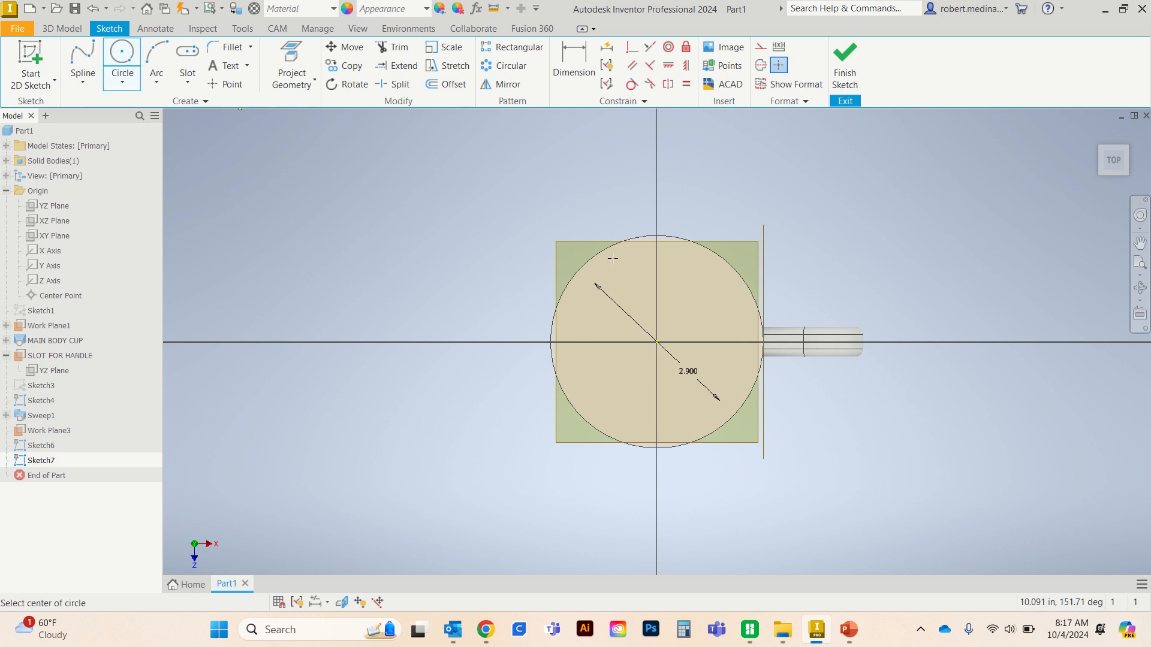
{"action": "left_click", "coordinate": [657, 343]}
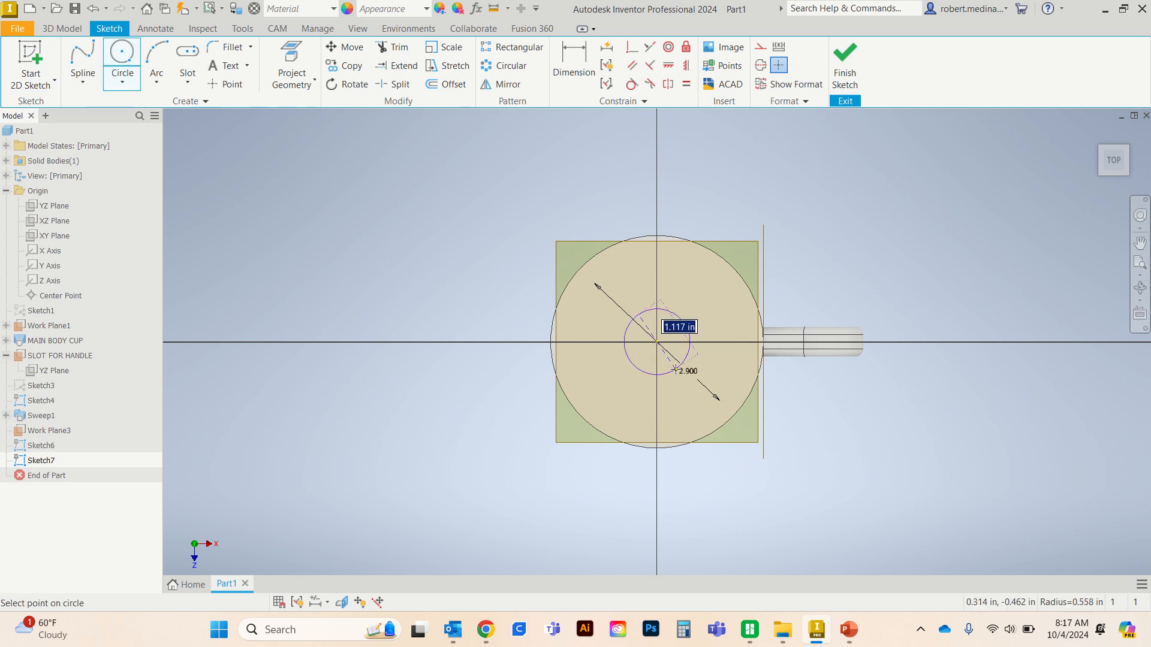
{"action": "type", "text": "3."}
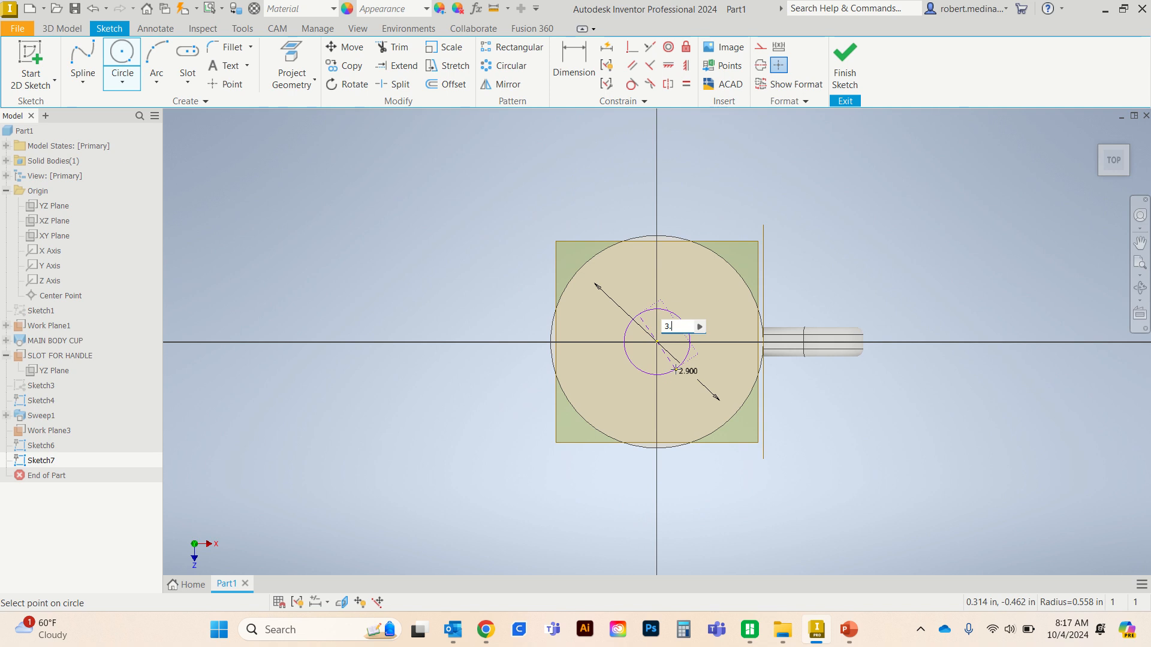
{"action": "type", "text": "4"}
{"action": "key", "text": "Return"}
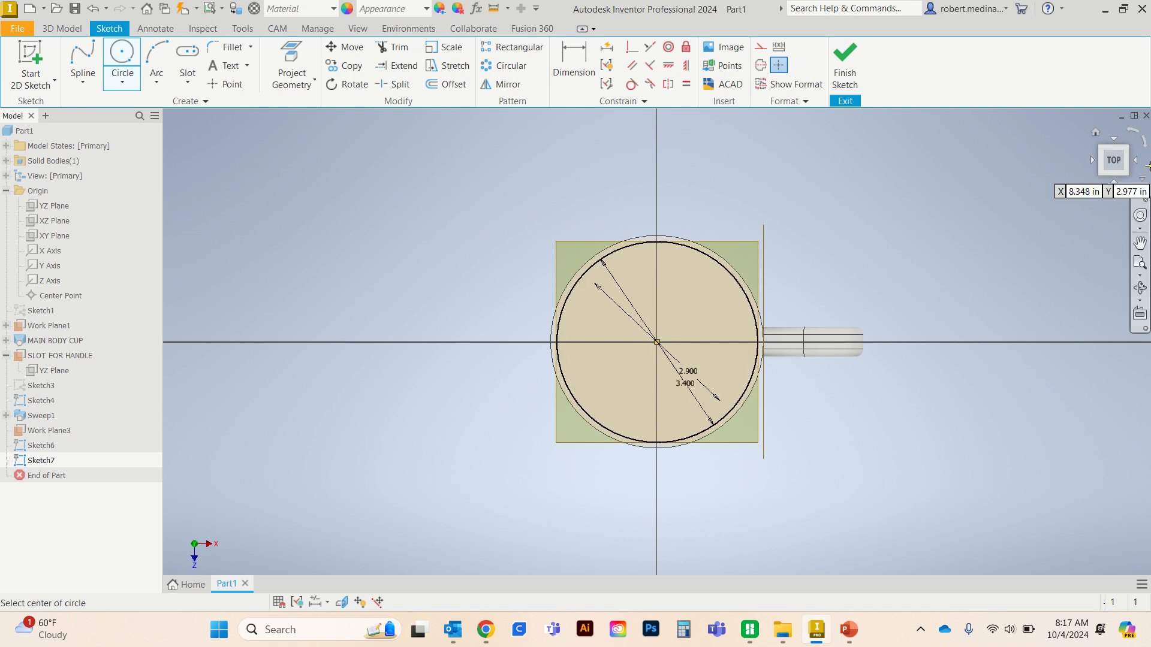
{"action": "left_click", "coordinate": [851, 80]}
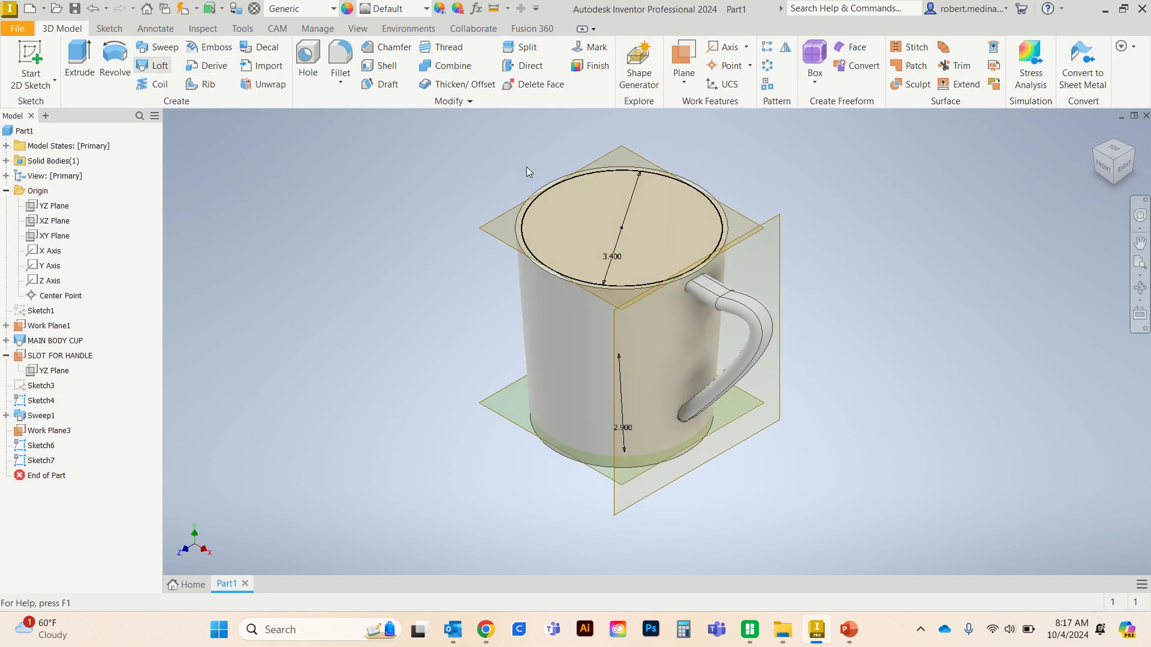
- Hollow the cup with a Loft cut from the 3.4 in top circle to the 2.9 in circle near the bottom
{"action": "left_click", "coordinate": [526, 229]}
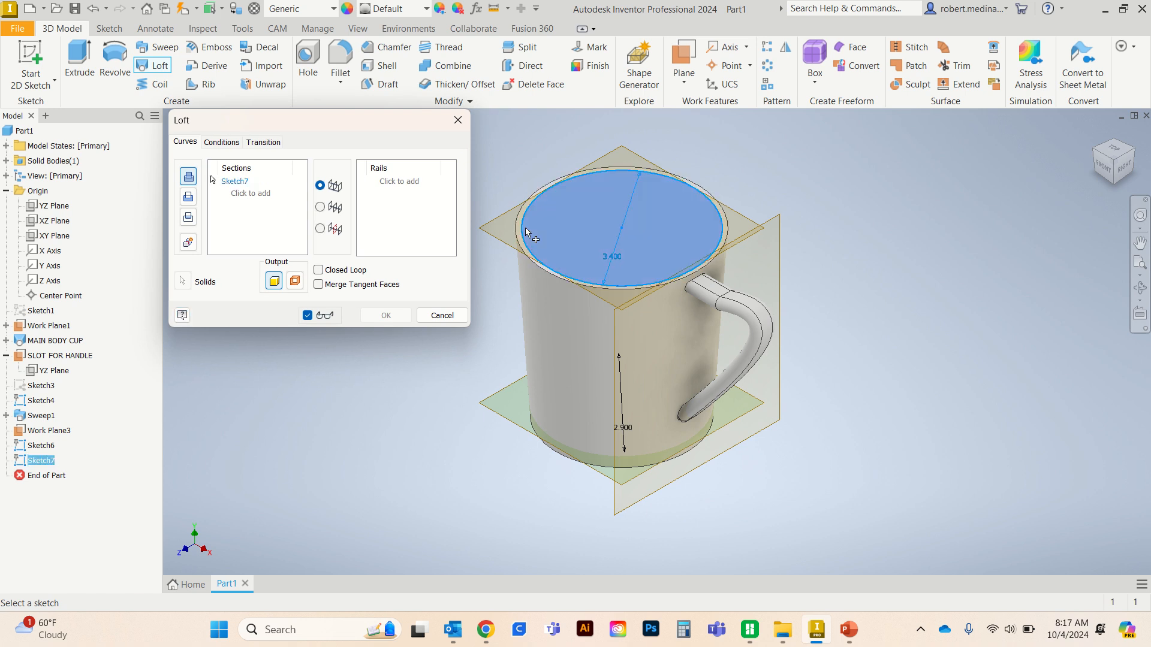
{"action": "left_click", "coordinate": [575, 450]}
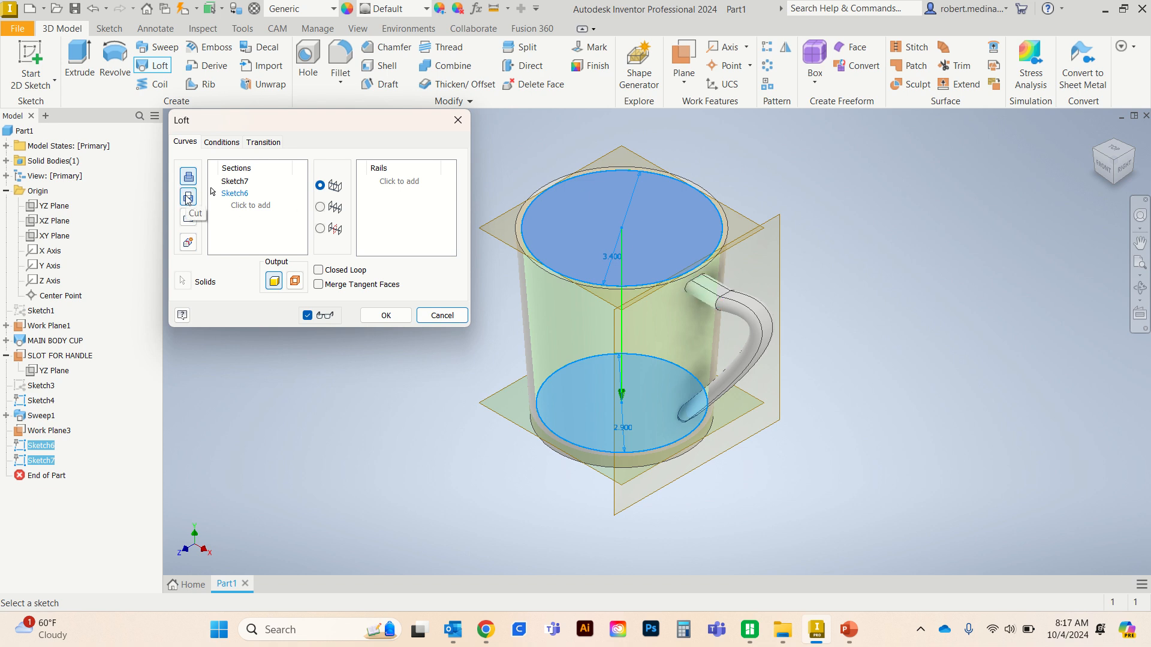
{"action": "left_click", "coordinate": [188, 197]}
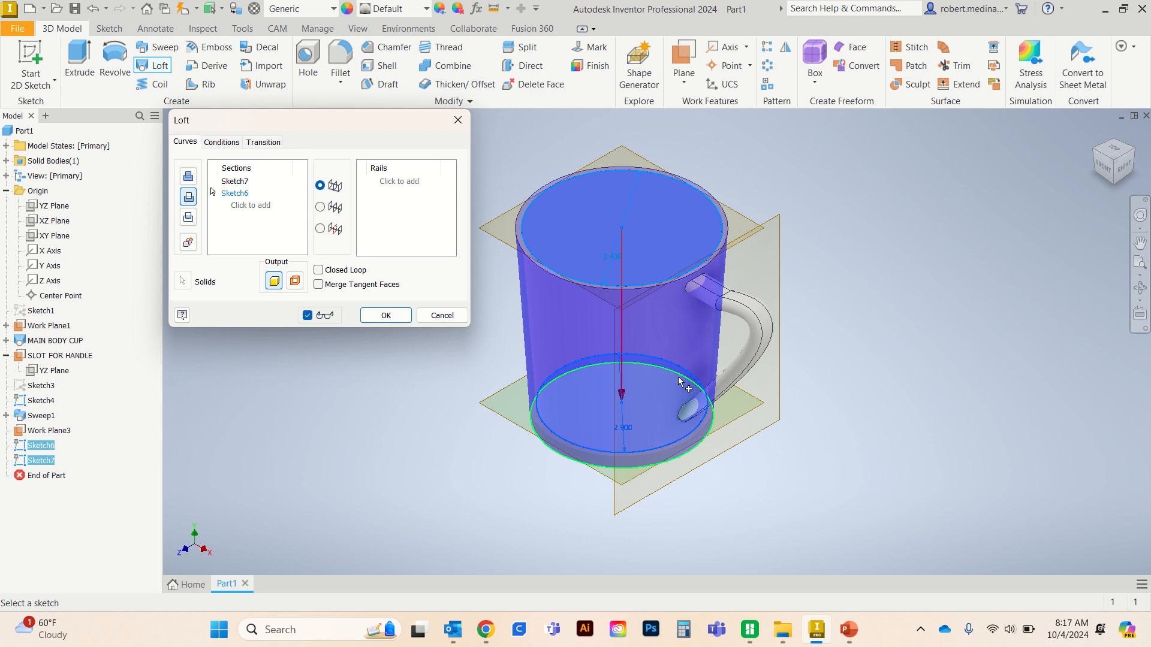
{"action": "left_click", "coordinate": [384, 315]}
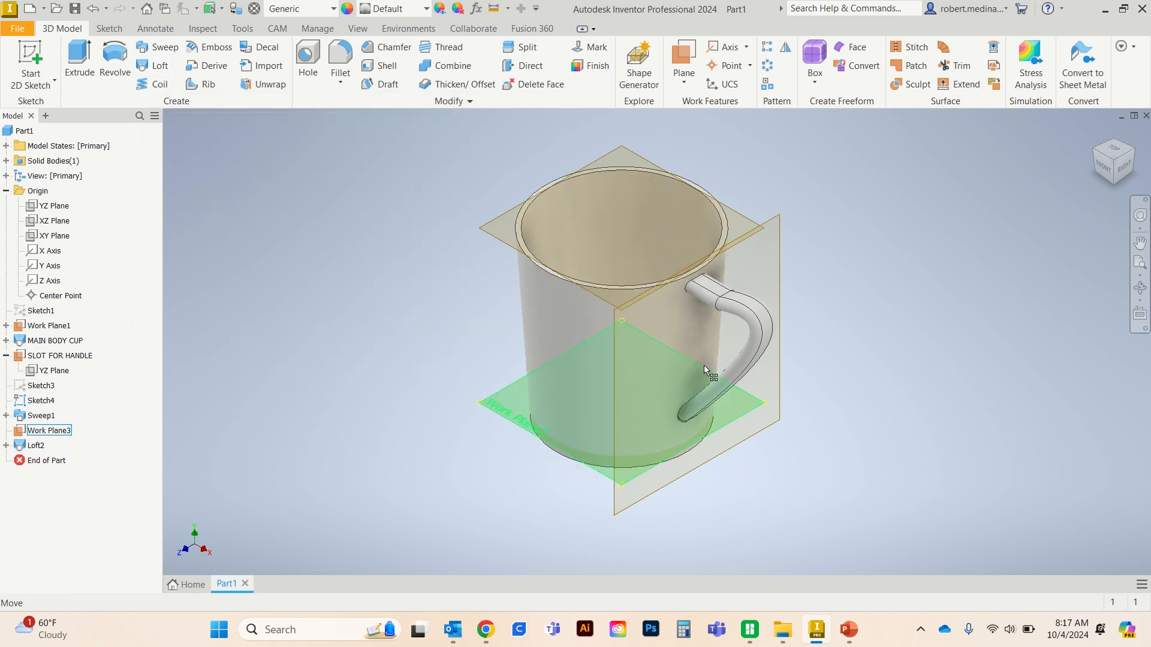
{"action": "mouse_move", "coordinate": [797, 356]}
{"action": "middle_mouse_down", "text": "shift"}
{"action": "mouse_move", "coordinate": [797, 377]}
{"action": "mouse_move", "coordinate": [811, 382]}
{"action": "mouse_move", "coordinate": [861, 352]}
{"action": "mouse_move", "coordinate": [793, 180]}
{"action": "mouse_move", "coordinate": [807, 205]}
{"action": "mouse_move", "coordinate": [488, 226]}
{"action": "mouse_move", "coordinate": [452, 241]}
{"action": "middle_mouse_up", "text": "shift"}
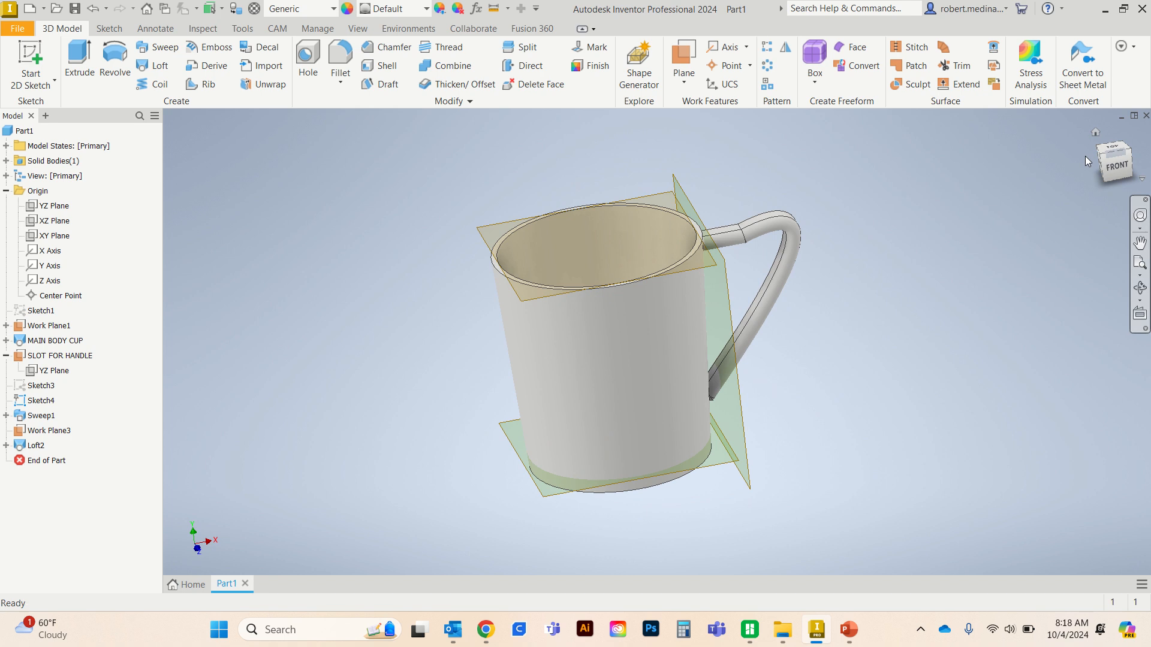